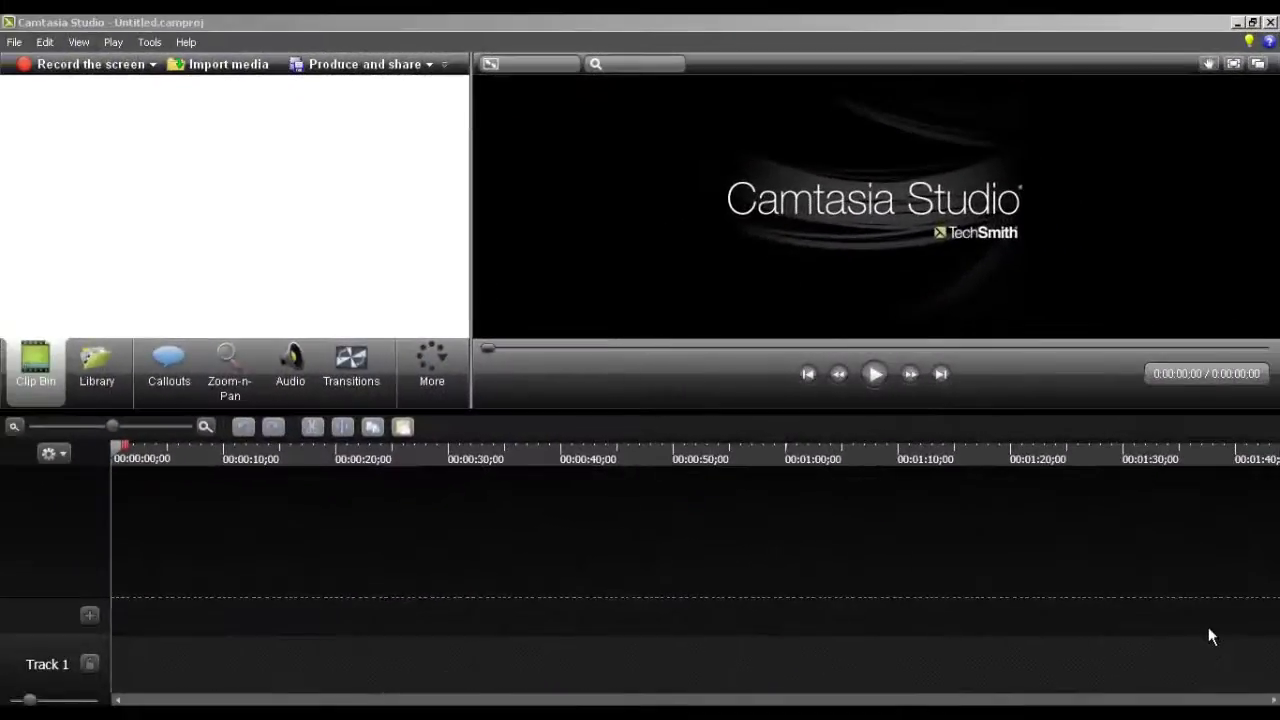
# Step: Check Camtasia Studio's version information from the Help menu, then close it
pyautogui.click(185, 45)
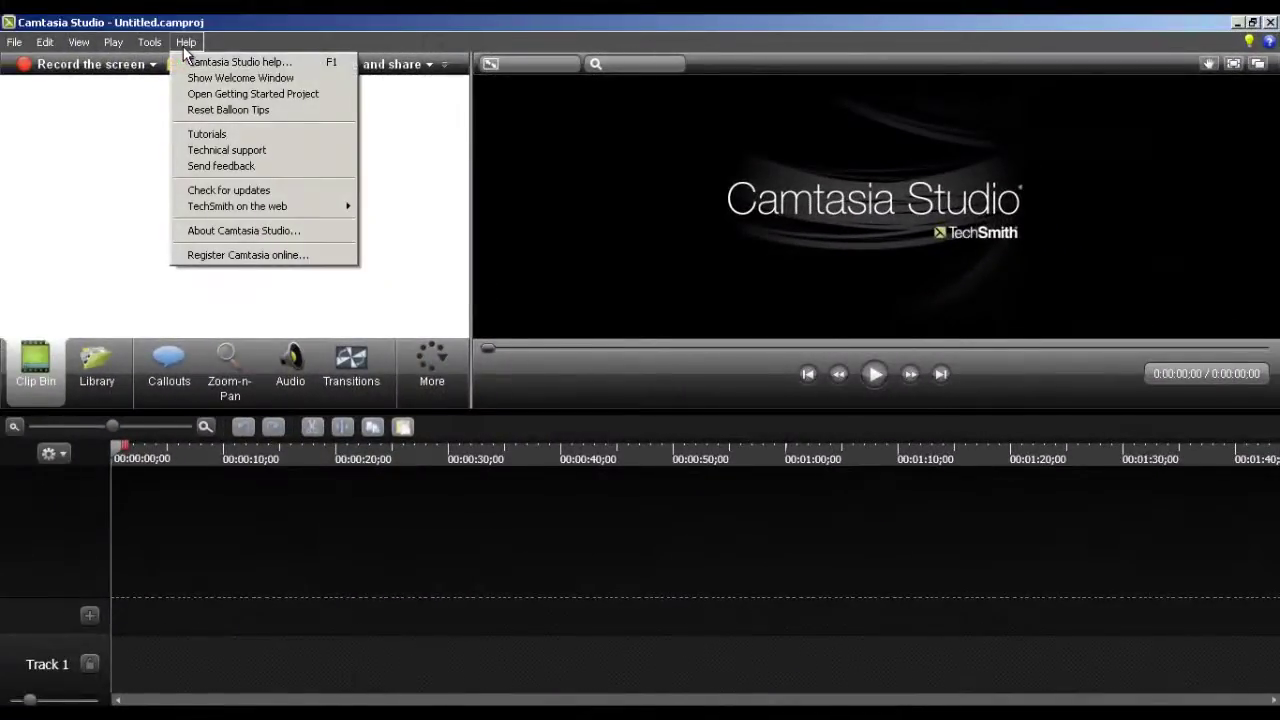
pyautogui.click(231, 230)
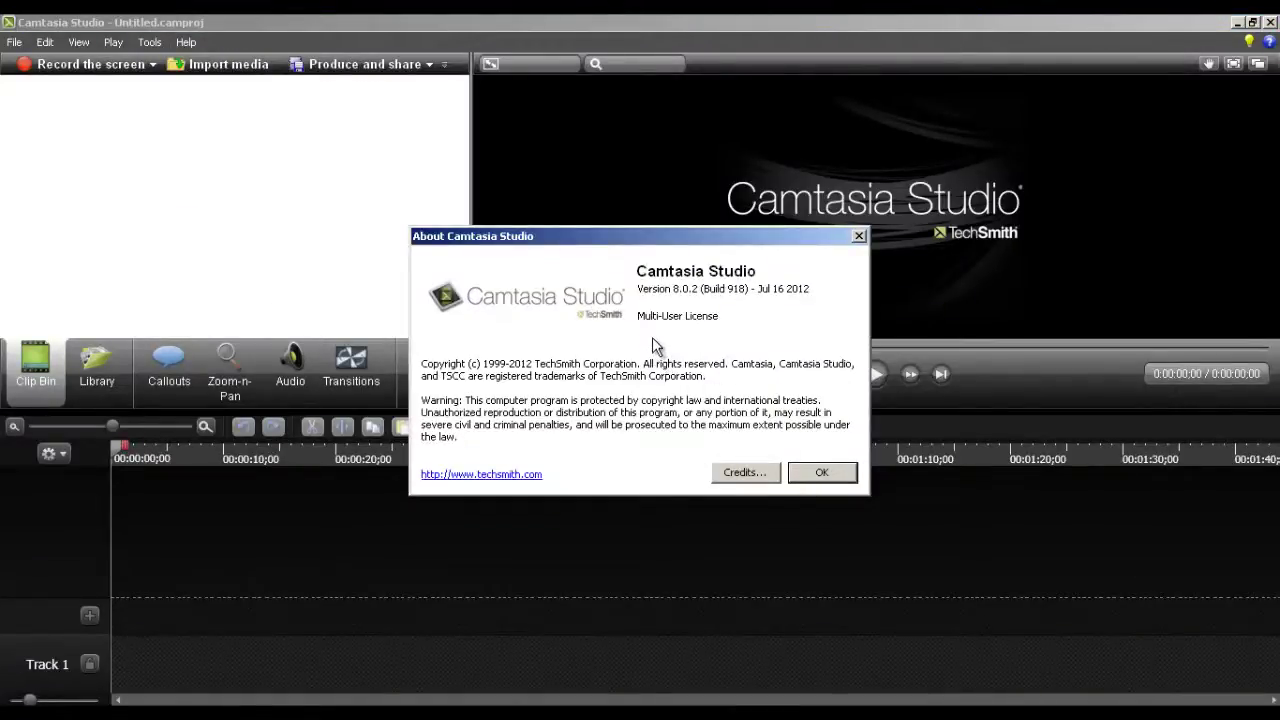
pyautogui.click(843, 482)
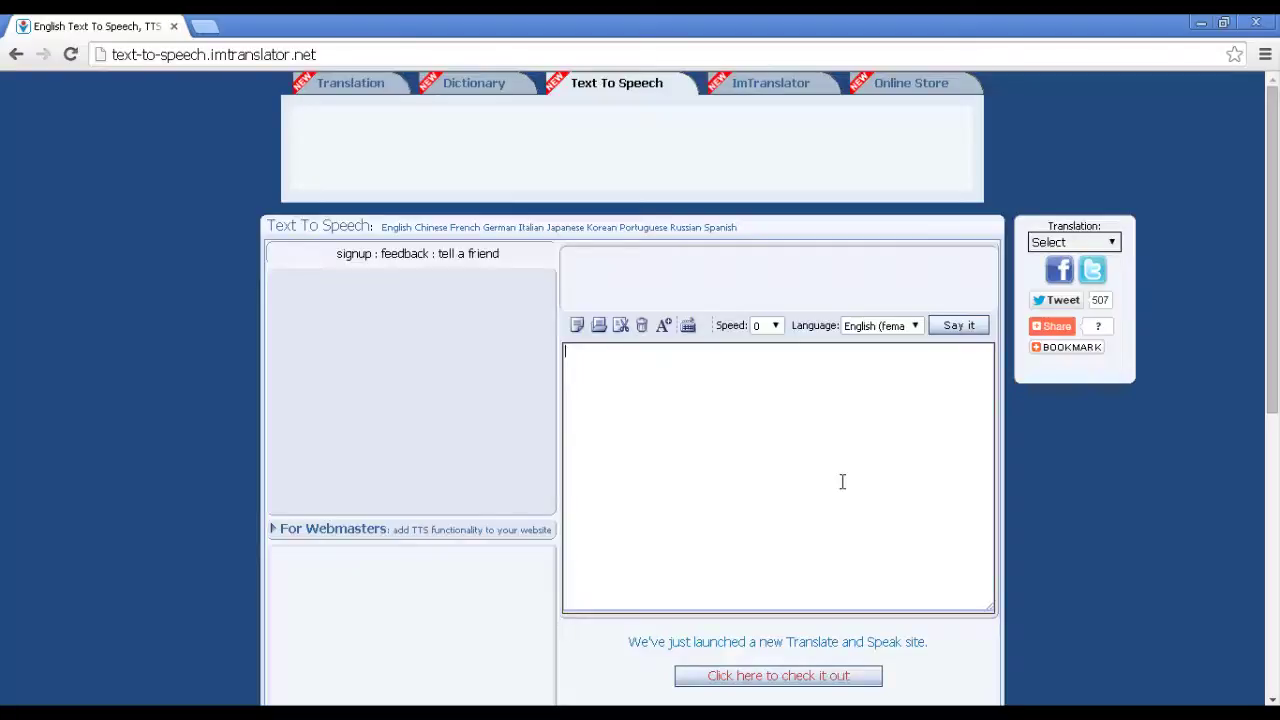
# Step: Set the ImTranslator speaking voice to English (female) and place the cursor in the text area
pyautogui.click(916, 328)
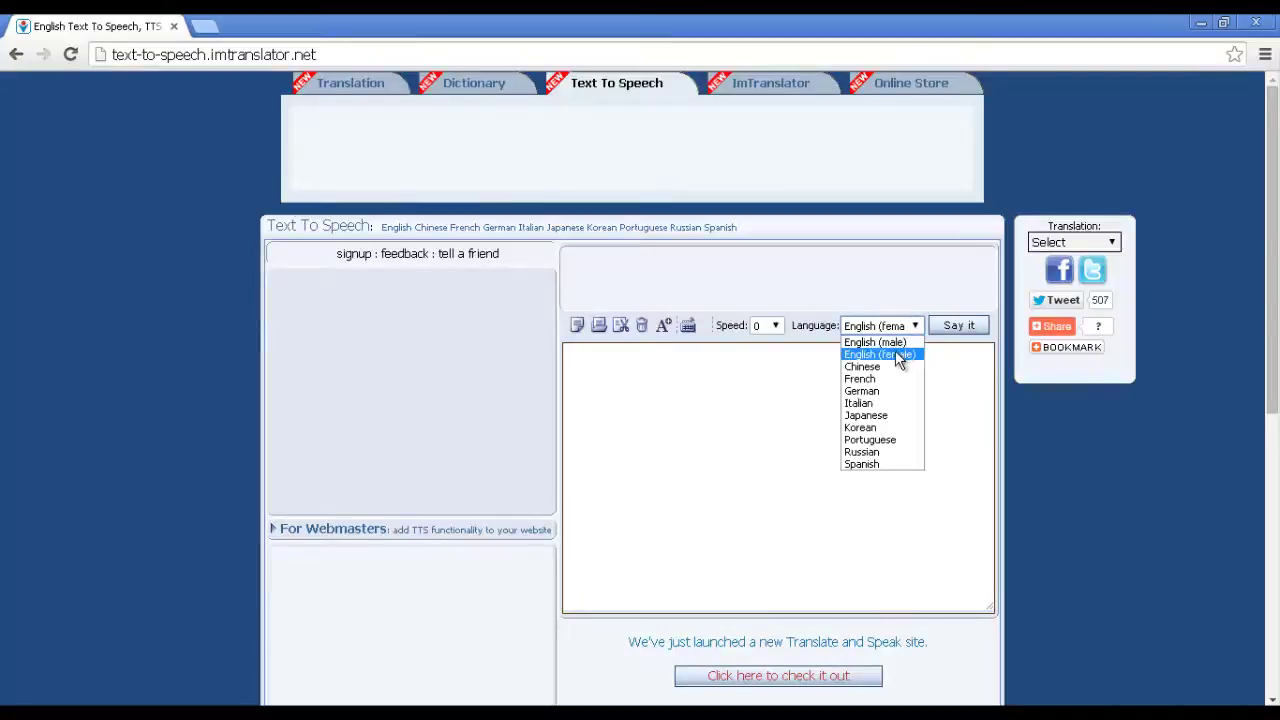
pyautogui.click(895, 355)
pyautogui.click(584, 381)
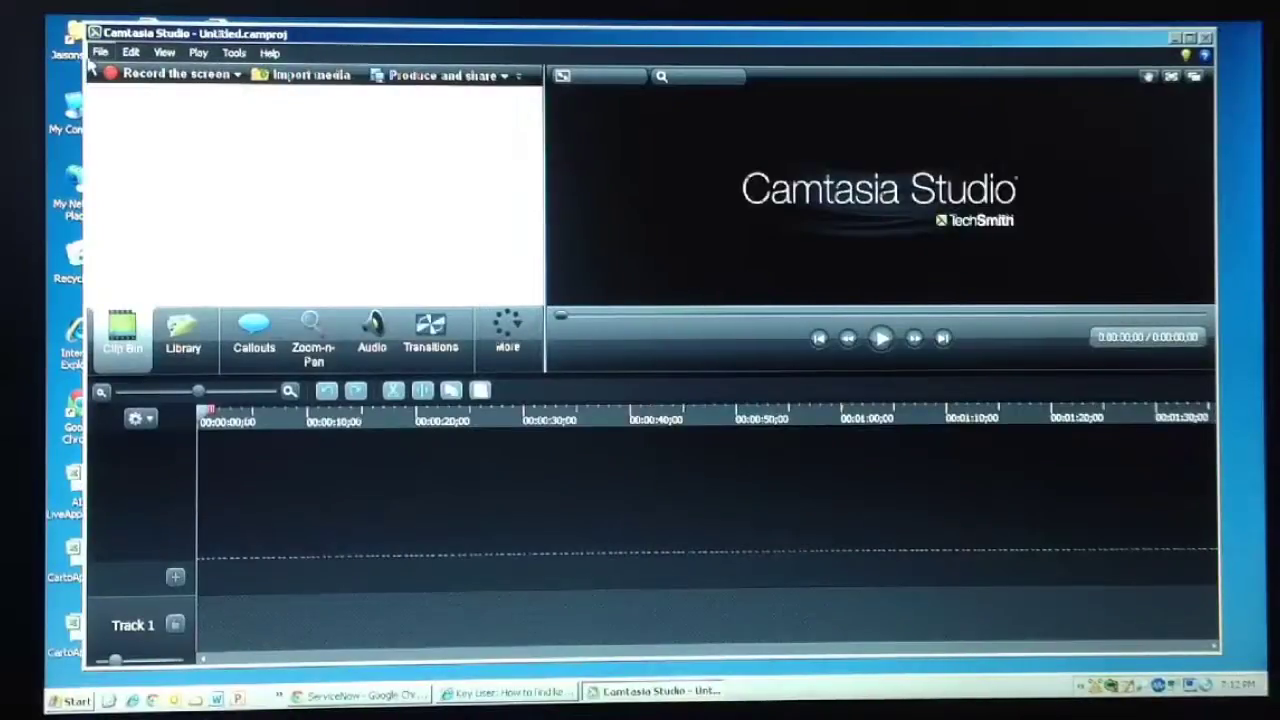
# Step: Start a new empty project and launch the screen recorder via Record the screen..
pyautogui.click(101, 52)
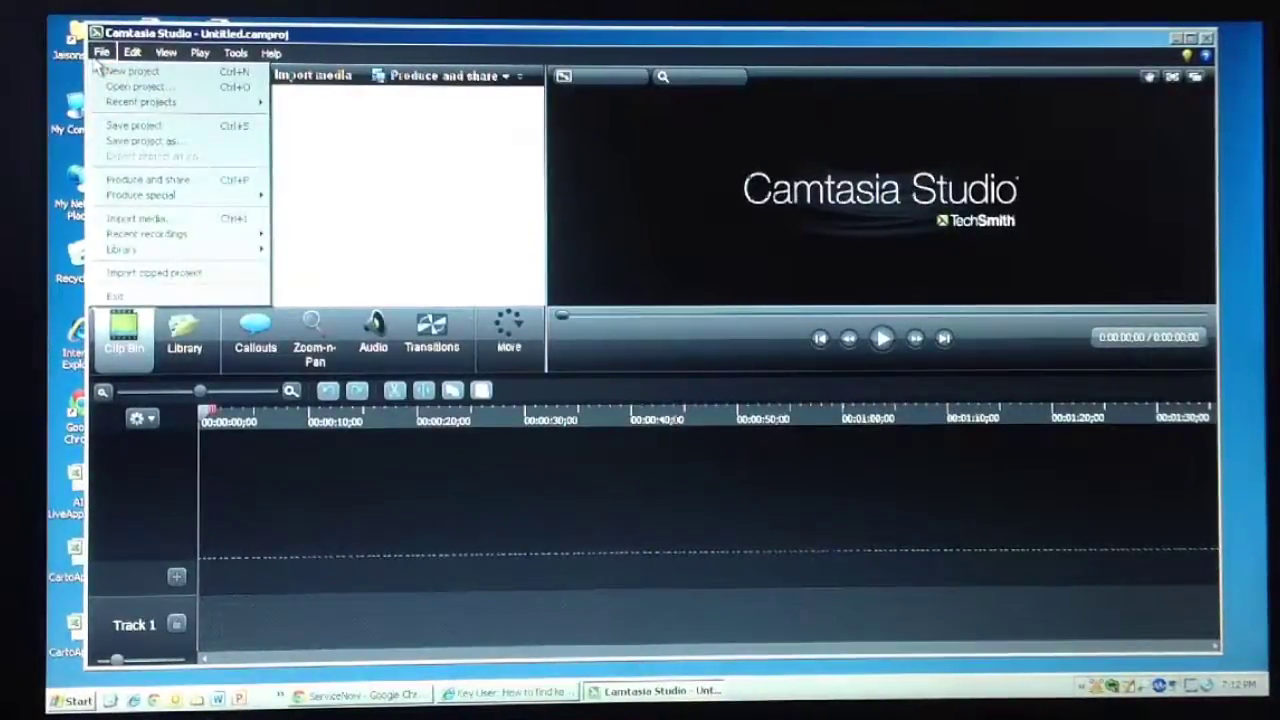
pyautogui.click(106, 72)
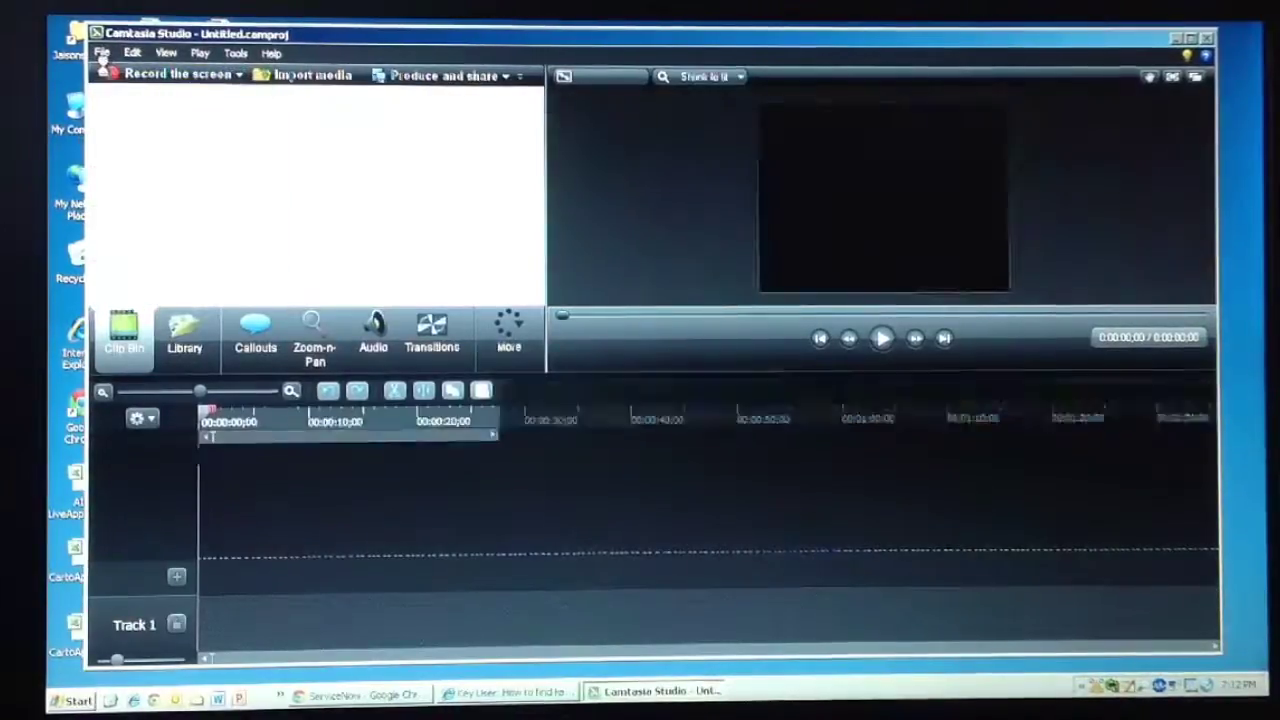
pyautogui.moveTo(106, 74)
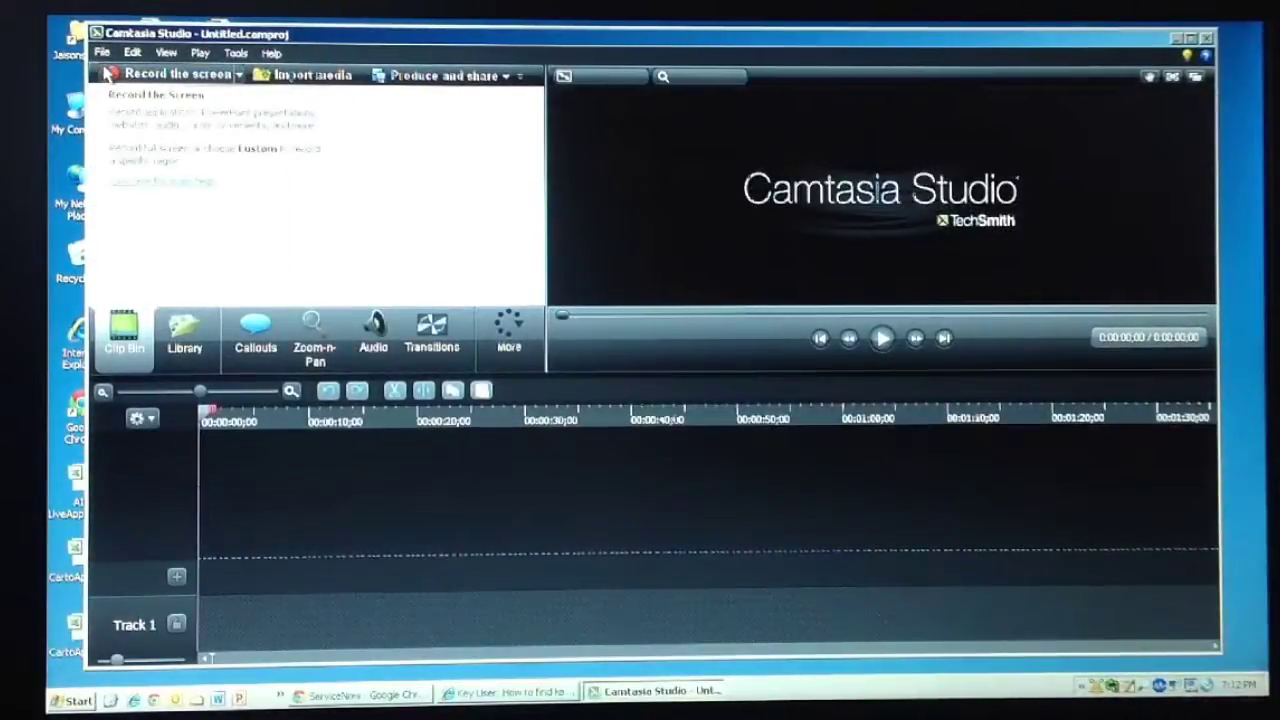
pyautogui.click(239, 76)
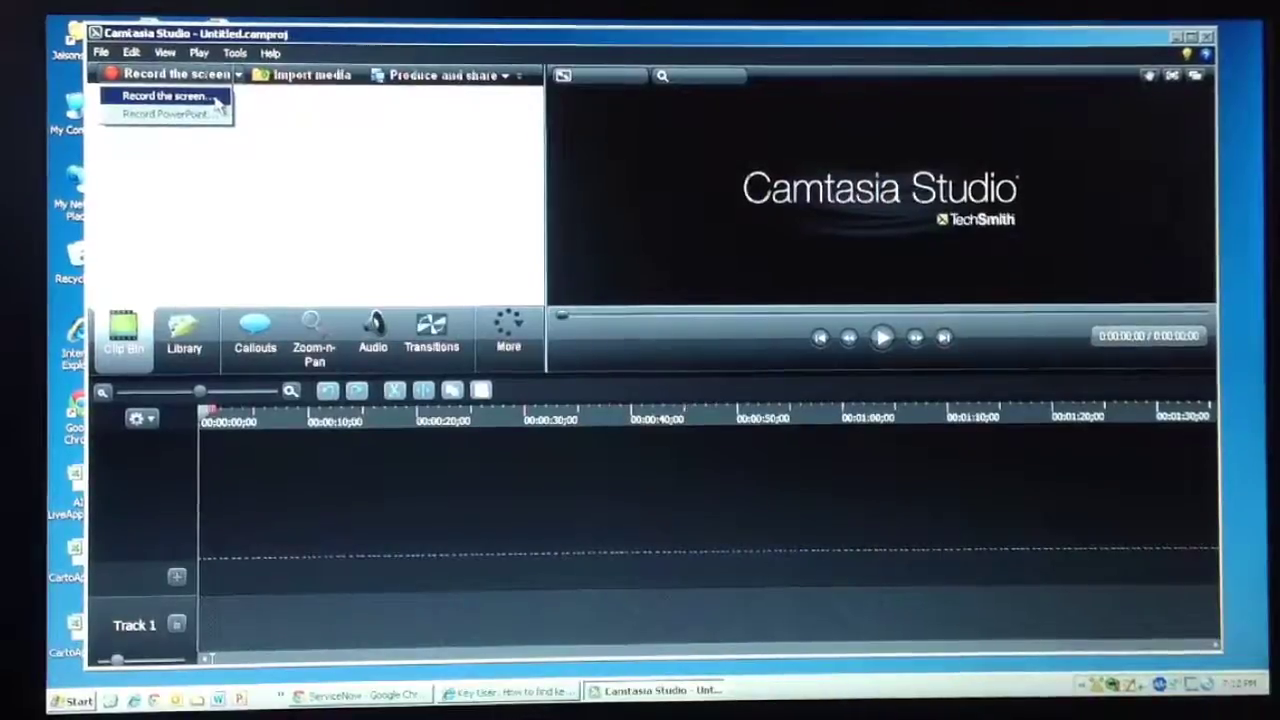
pyautogui.click(219, 101)
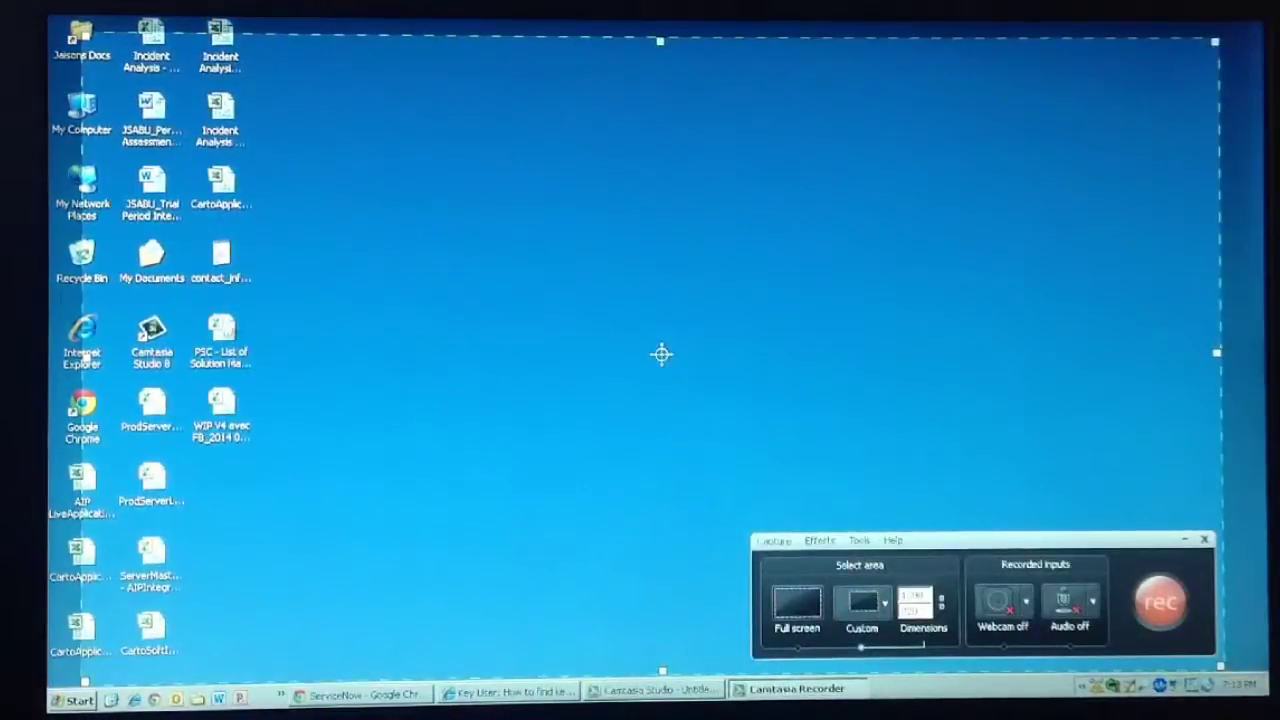
# Step: Set a custom 1280x720 capture area over the restored ServiceNow browser window
pyautogui.click(365, 695)
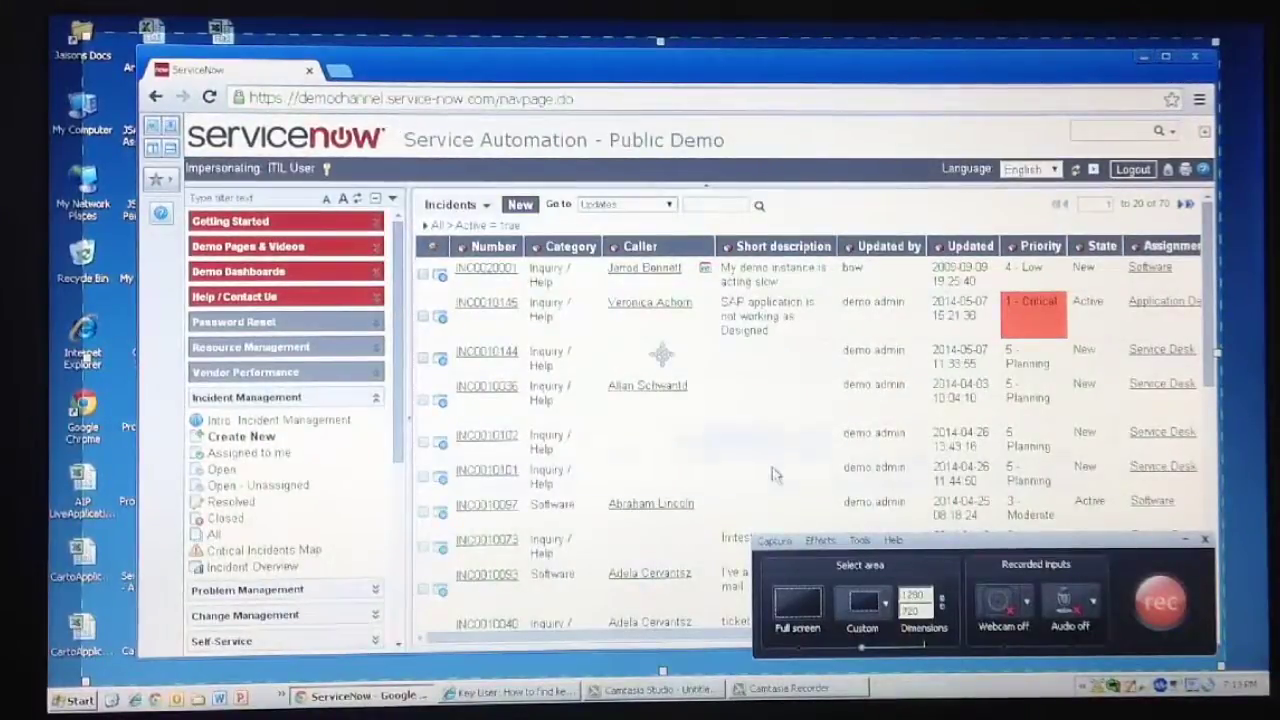
pyautogui.click(866, 622)
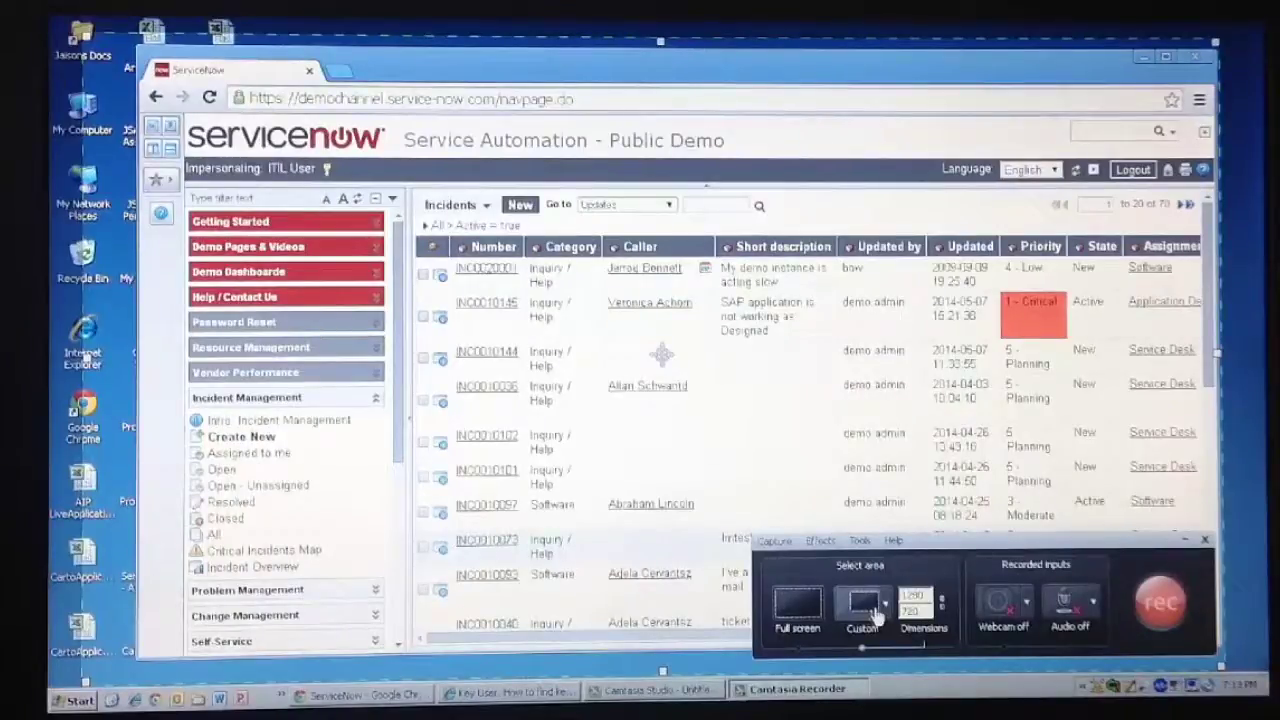
pyautogui.click(878, 612)
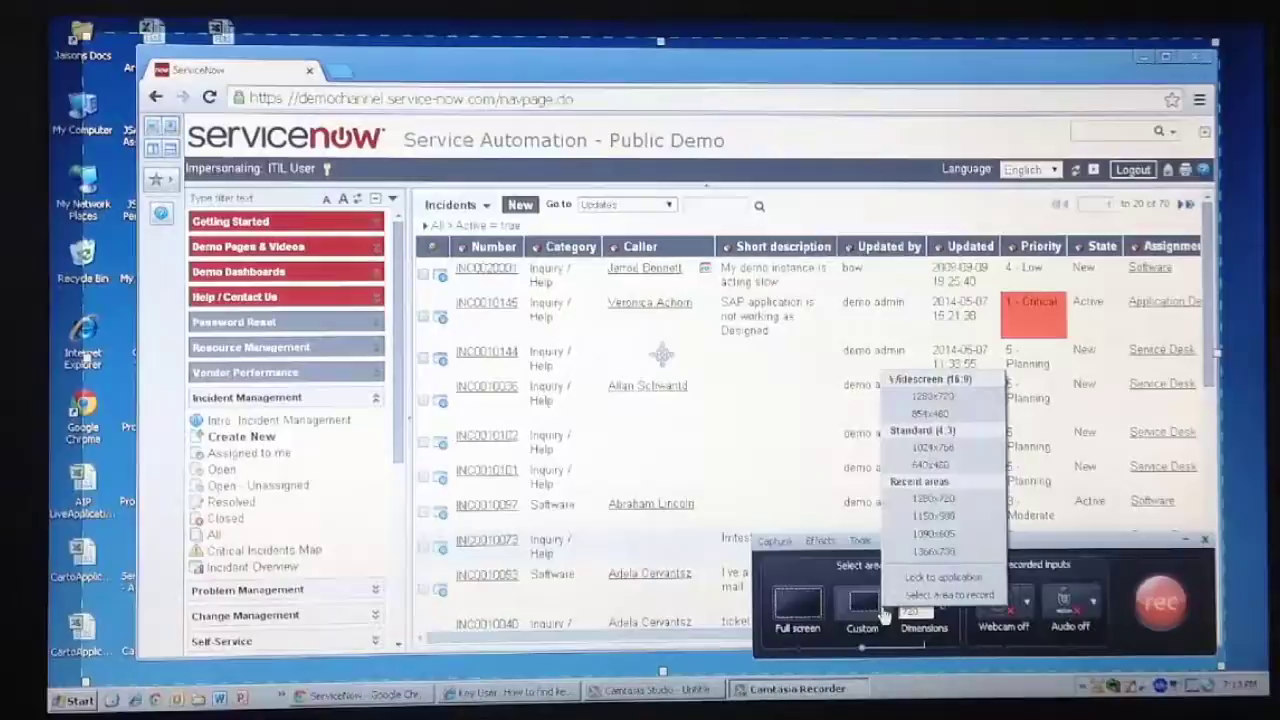
pyautogui.click(915, 397)
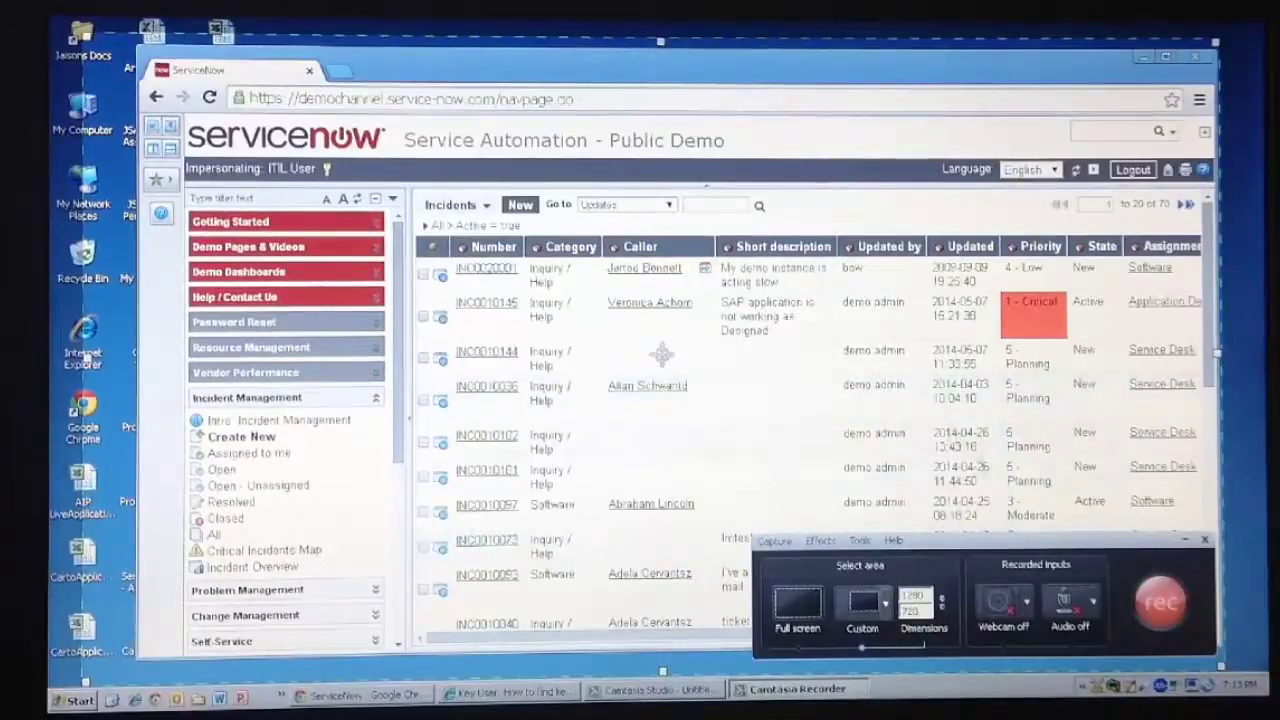
# Step: Toggle microphone and system audio recording on, then back off
pyautogui.click(1093, 603)
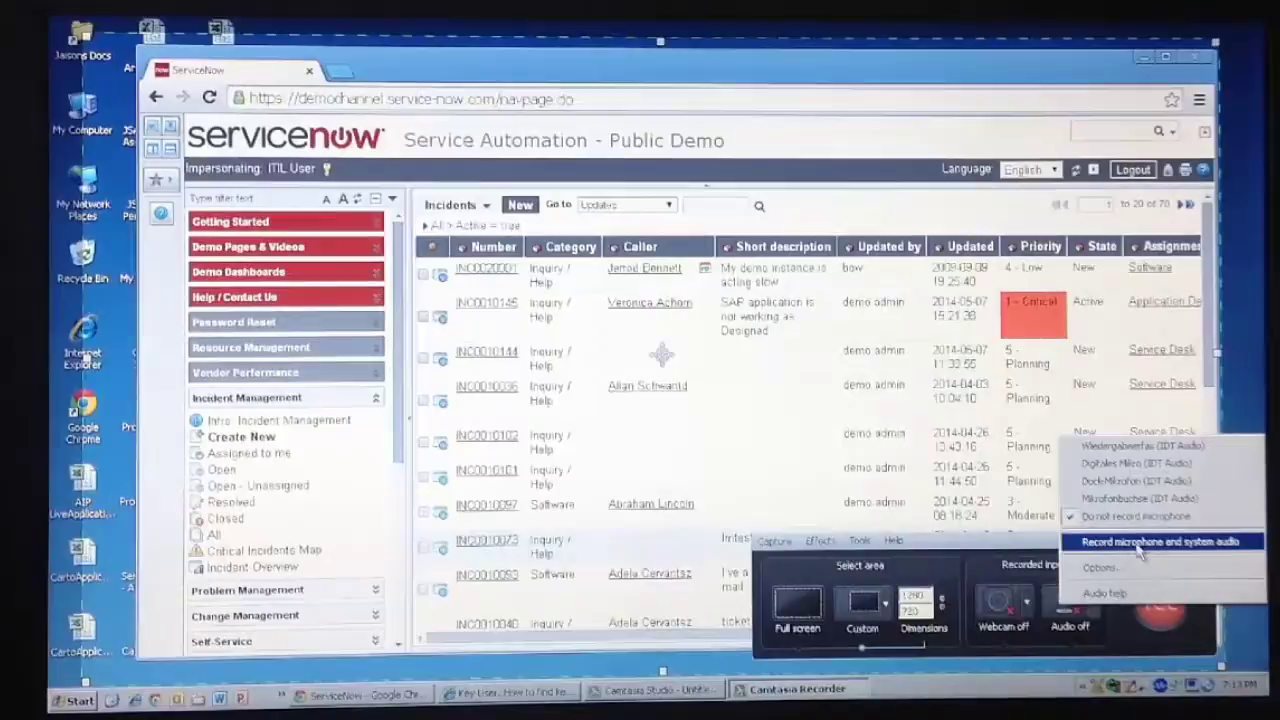
pyautogui.click(1137, 542)
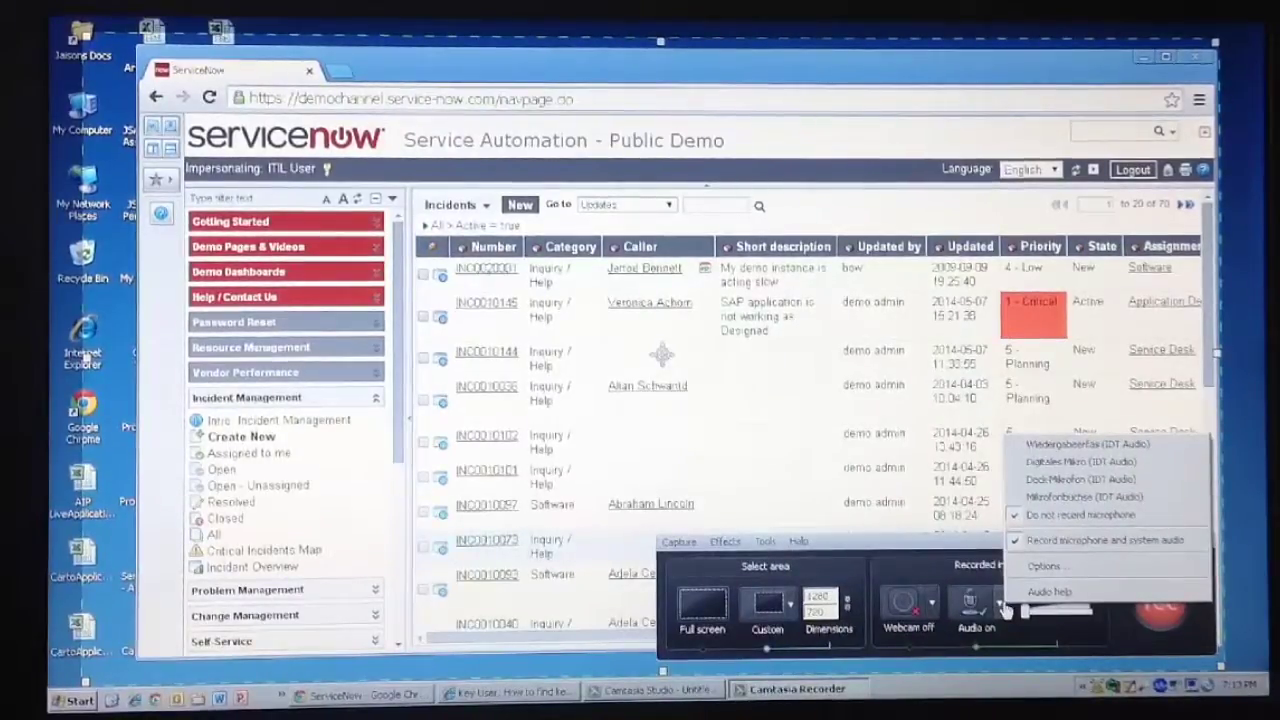
pyautogui.click(1023, 542)
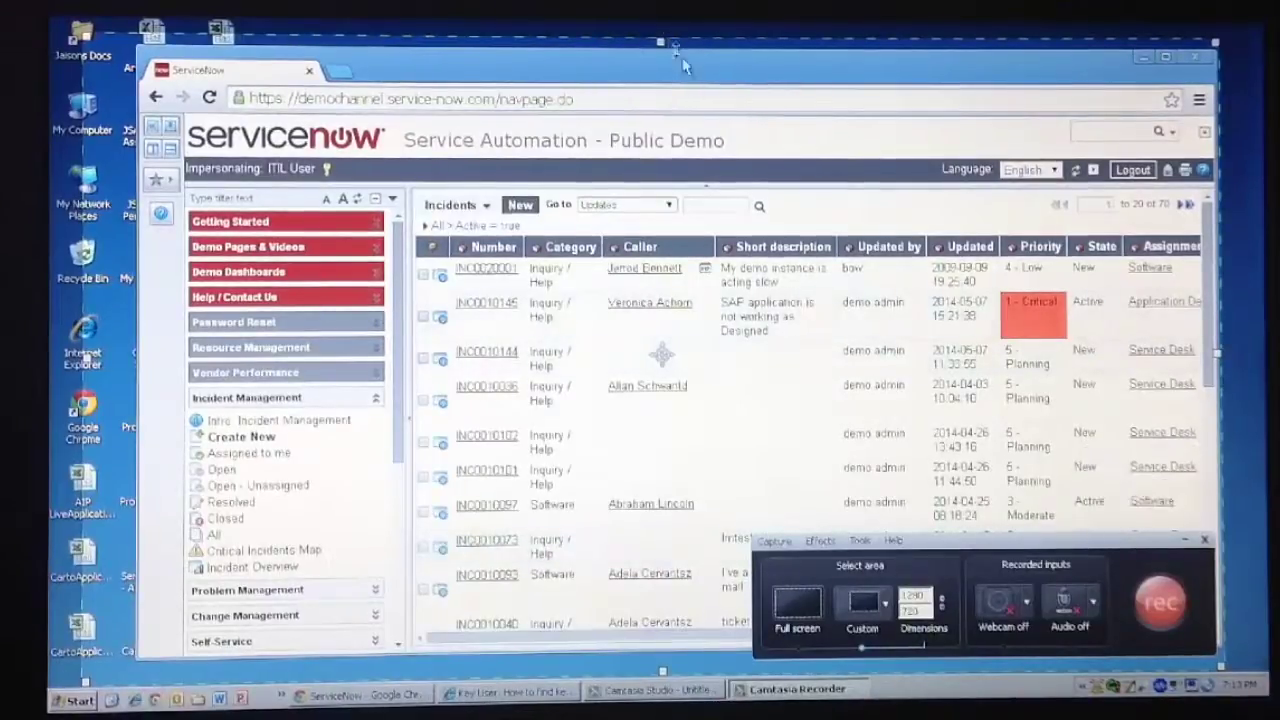
# Step: Fit the ServiceNow browser inside the capture area, move the recorder panel aside, and start recording
pyautogui.moveTo(695, 77); pyautogui.dragTo(642, 64)
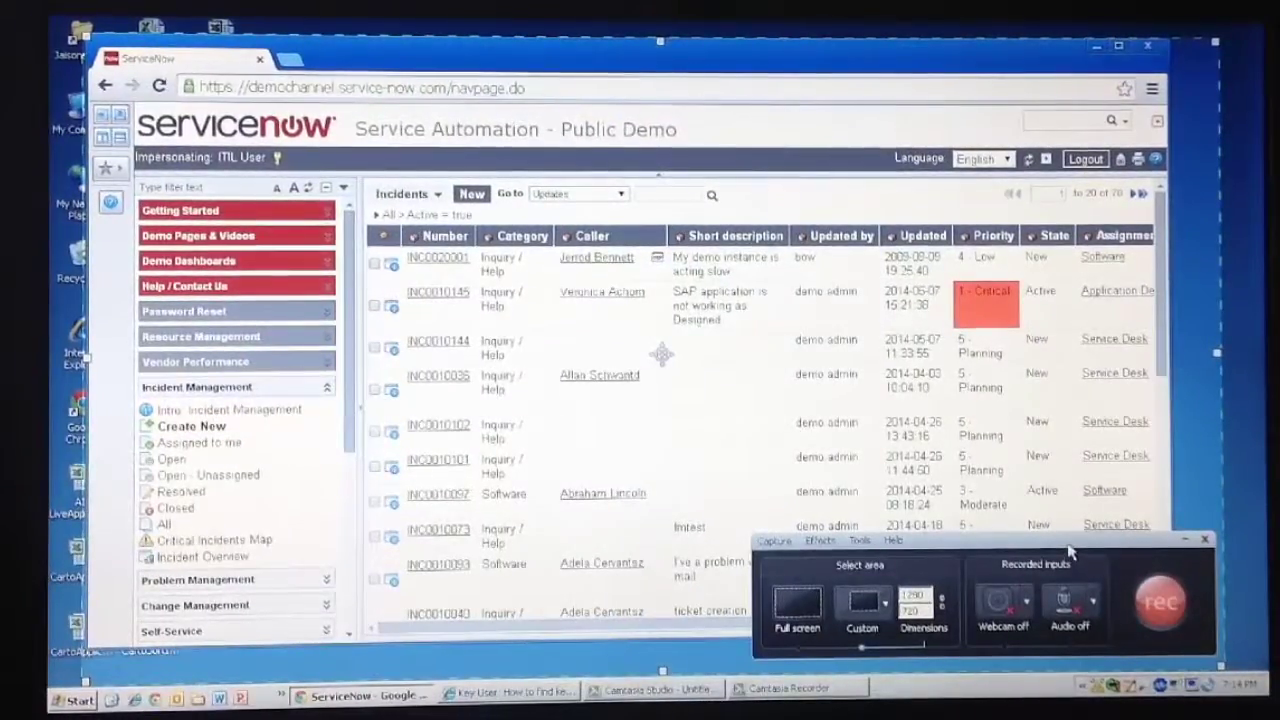
pyautogui.moveTo(1069, 549); pyautogui.dragTo(420, 566)
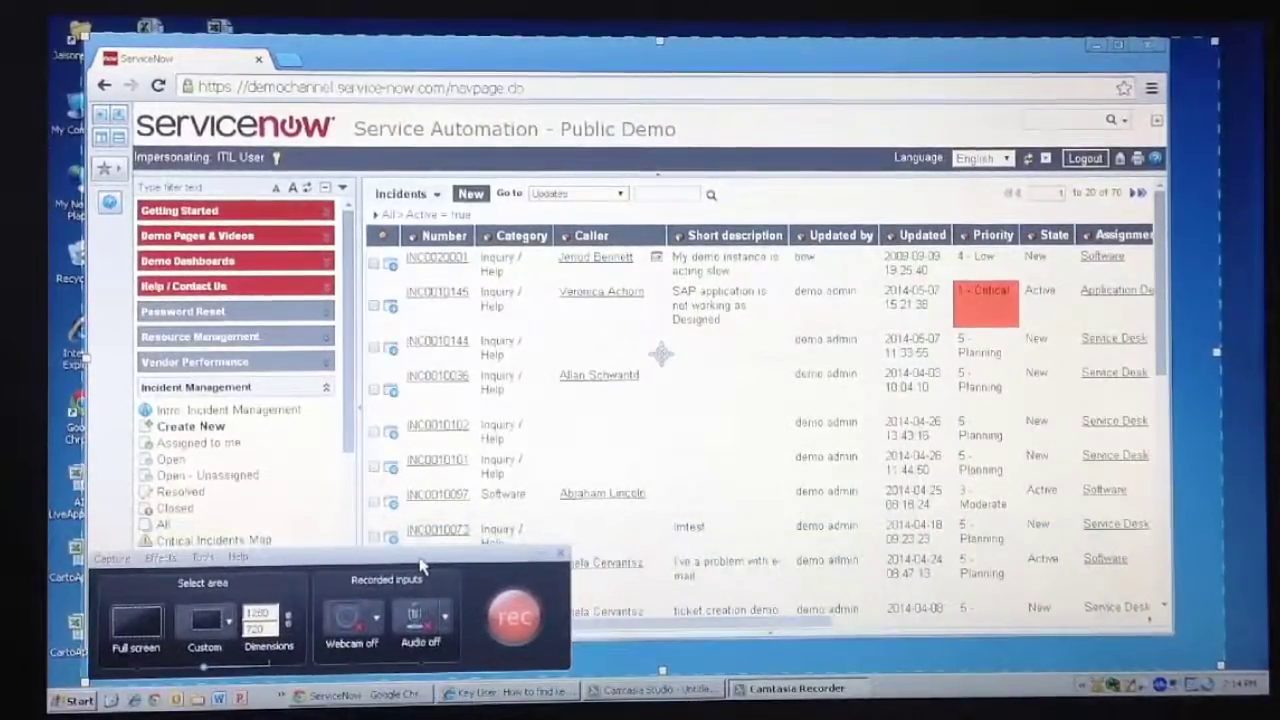
pyautogui.click(1185, 642)
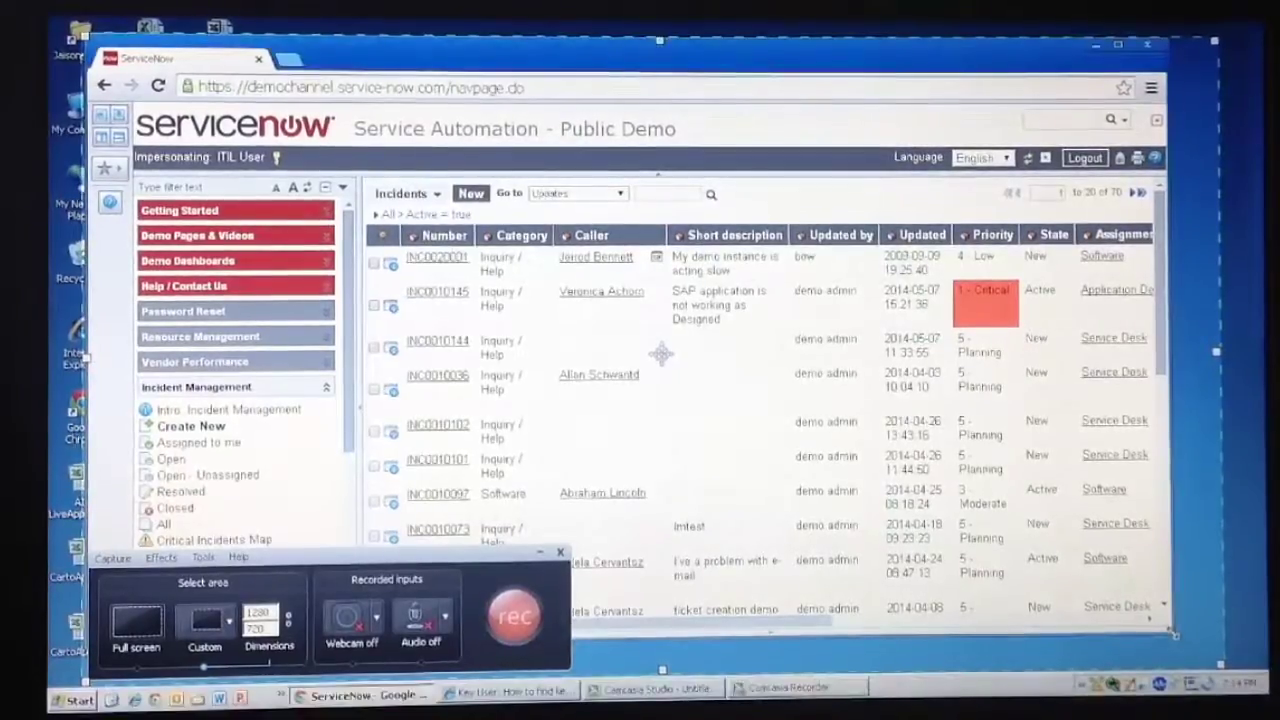
pyautogui.moveTo(1185, 642); pyautogui.dragTo(1222, 668)
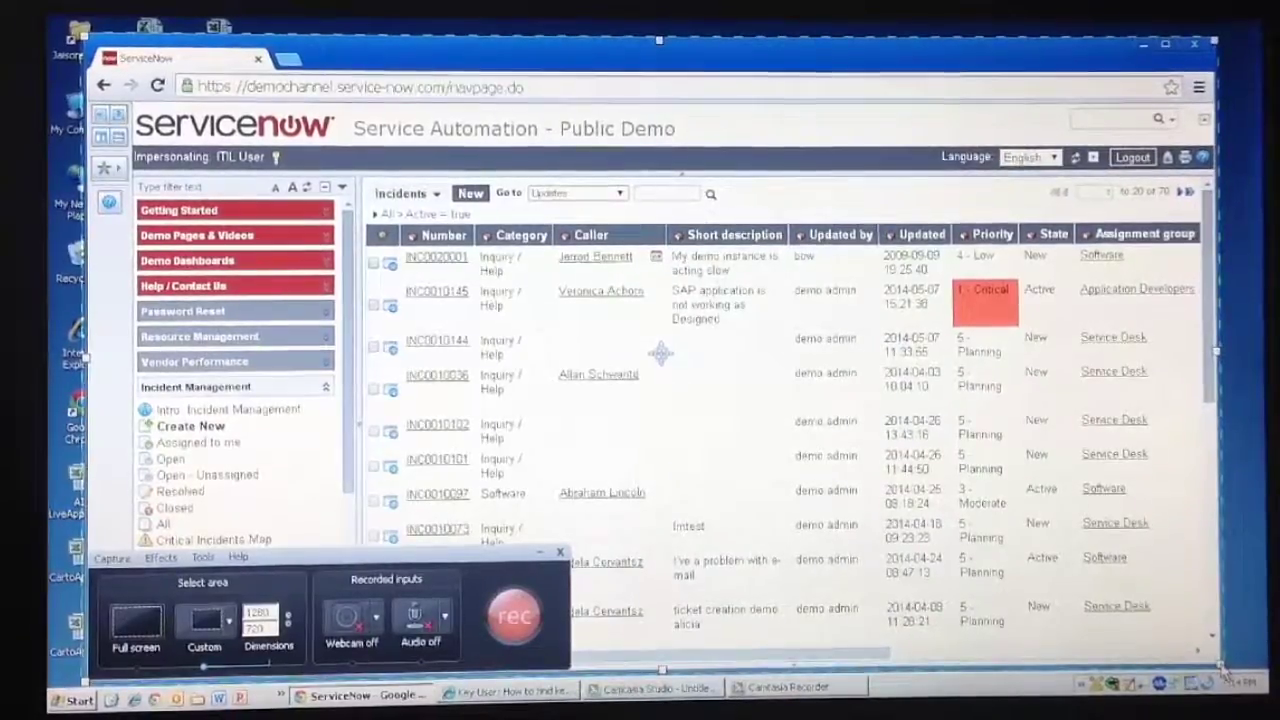
pyautogui.click(512, 612)
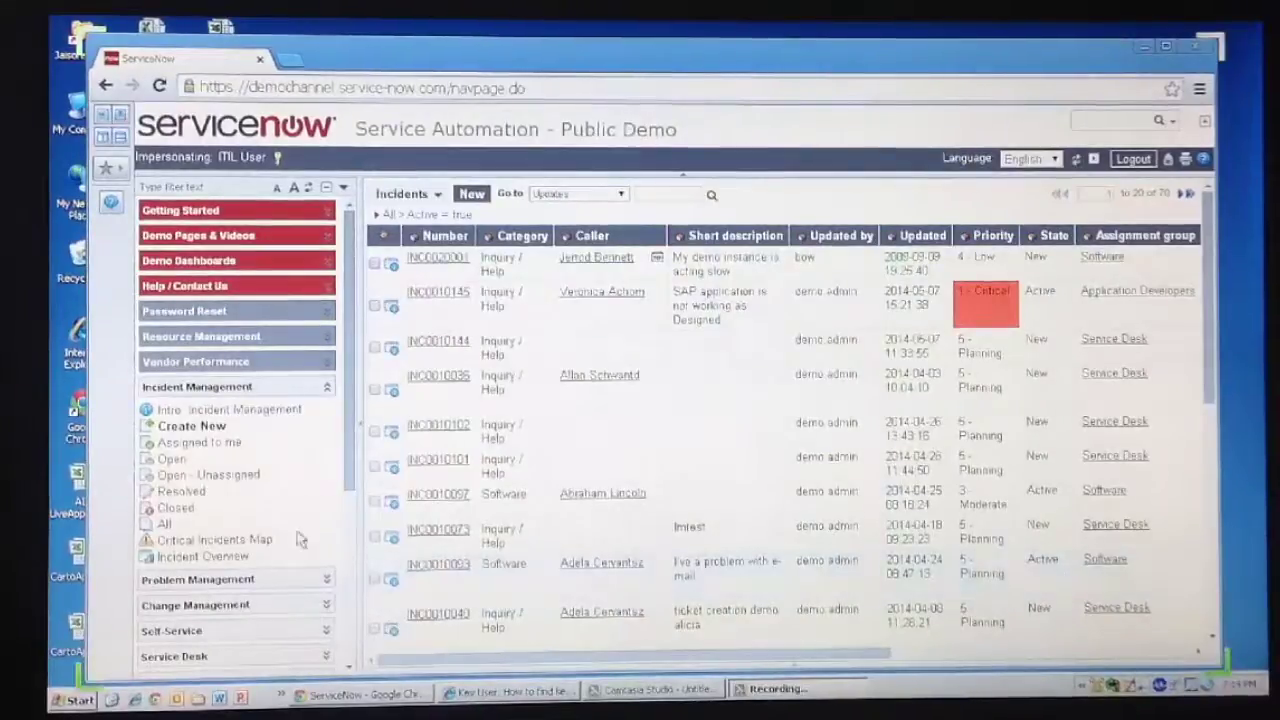
# Step: Create a new incident from Assigned to me, pick its caller from the user list, submit, and finish recording
pyautogui.click(183, 443)
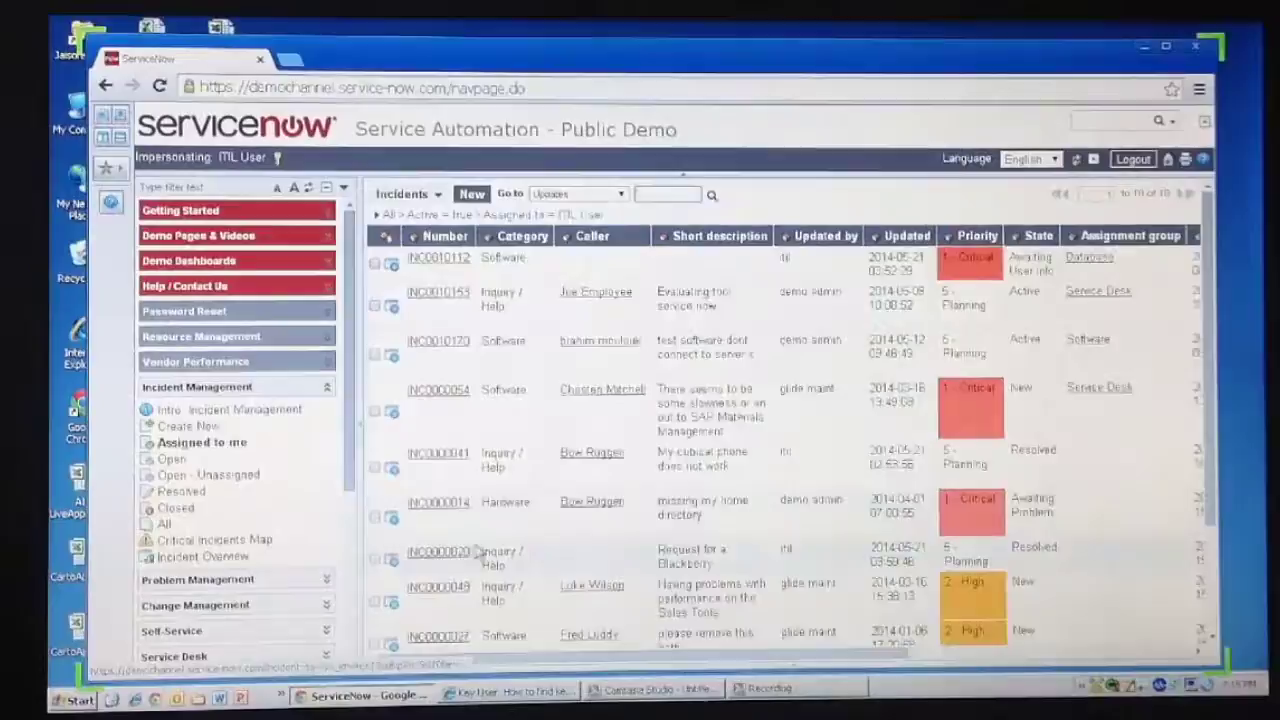
pyautogui.click(170, 426)
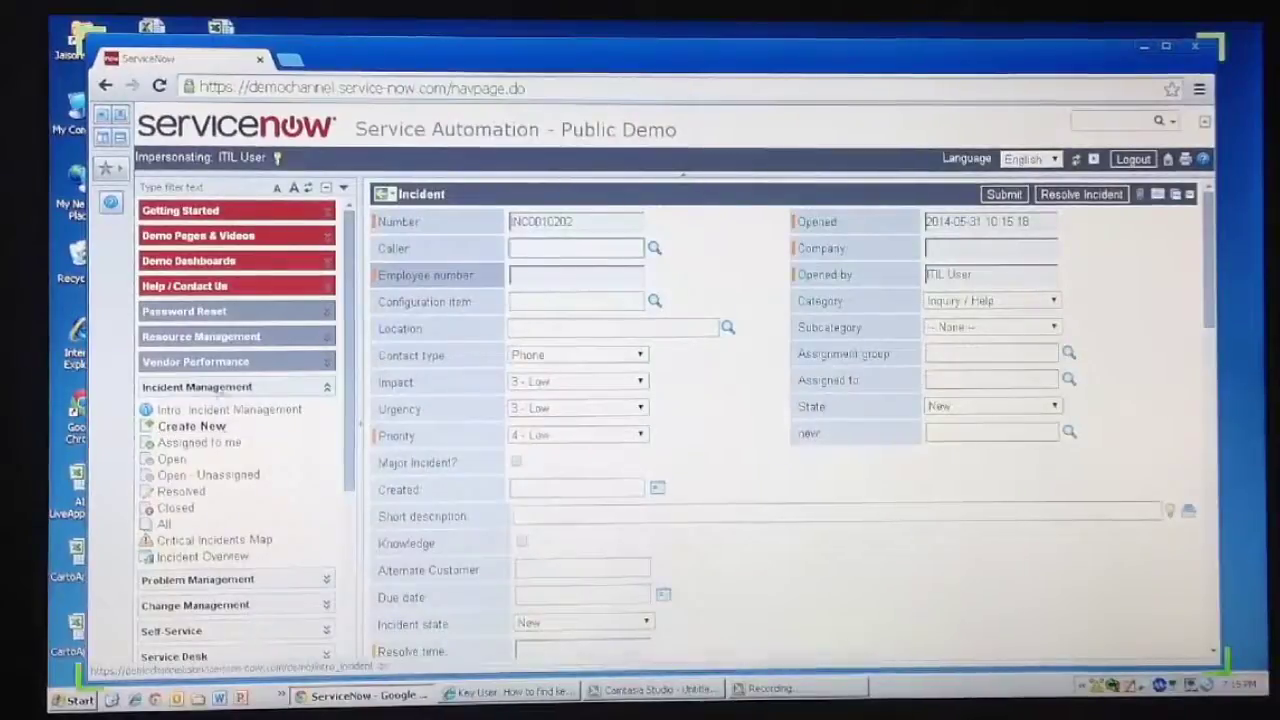
pyautogui.click(653, 250)
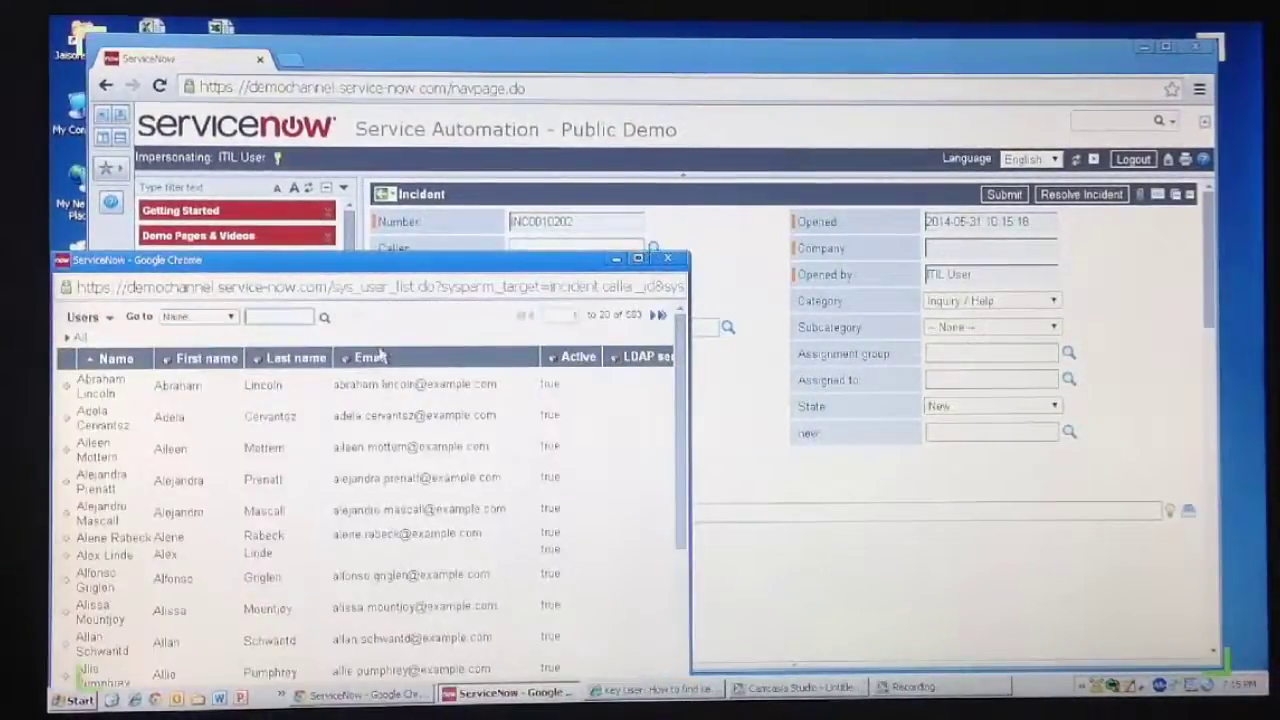
pyautogui.click(103, 423)
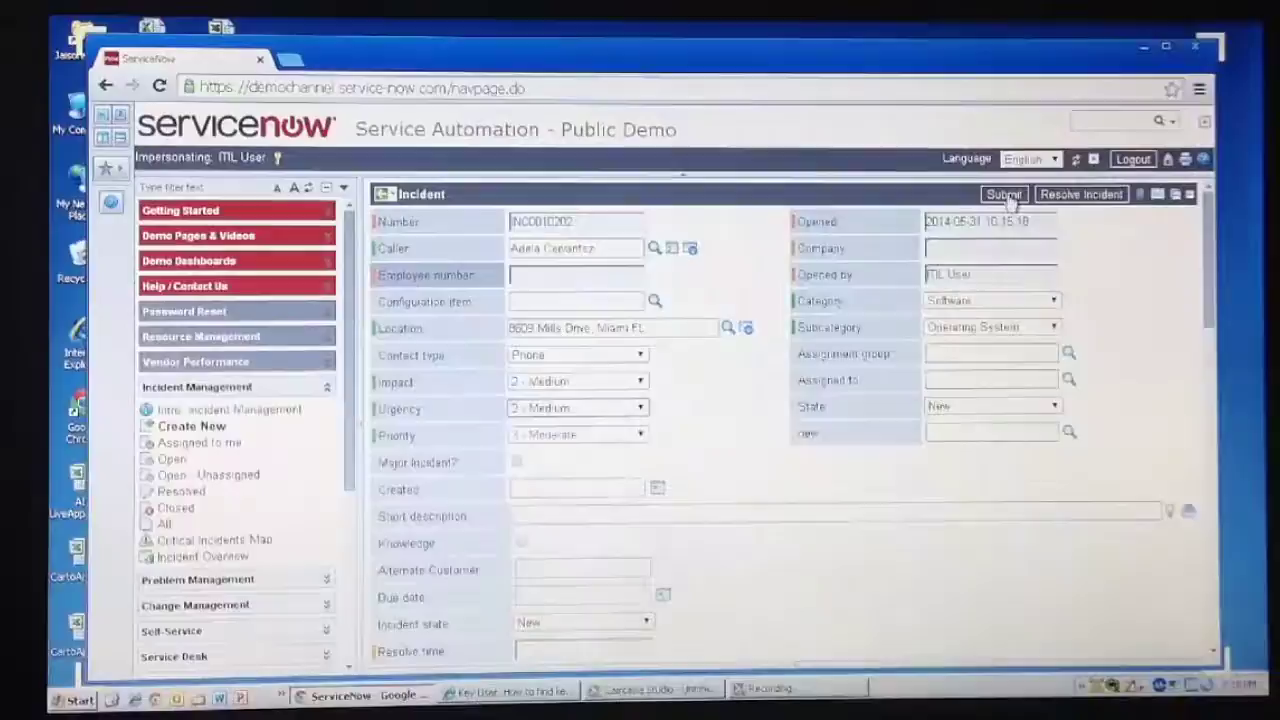
pyautogui.click(1006, 195)
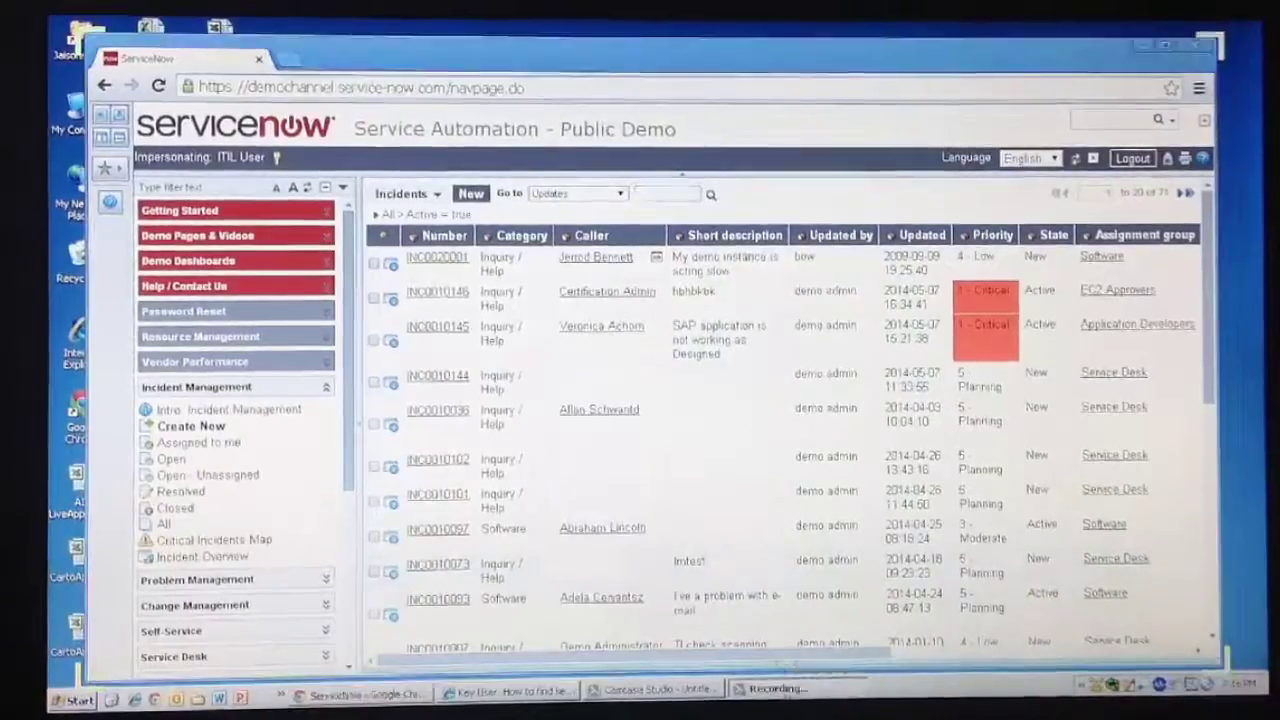
pyautogui.click(770, 688)
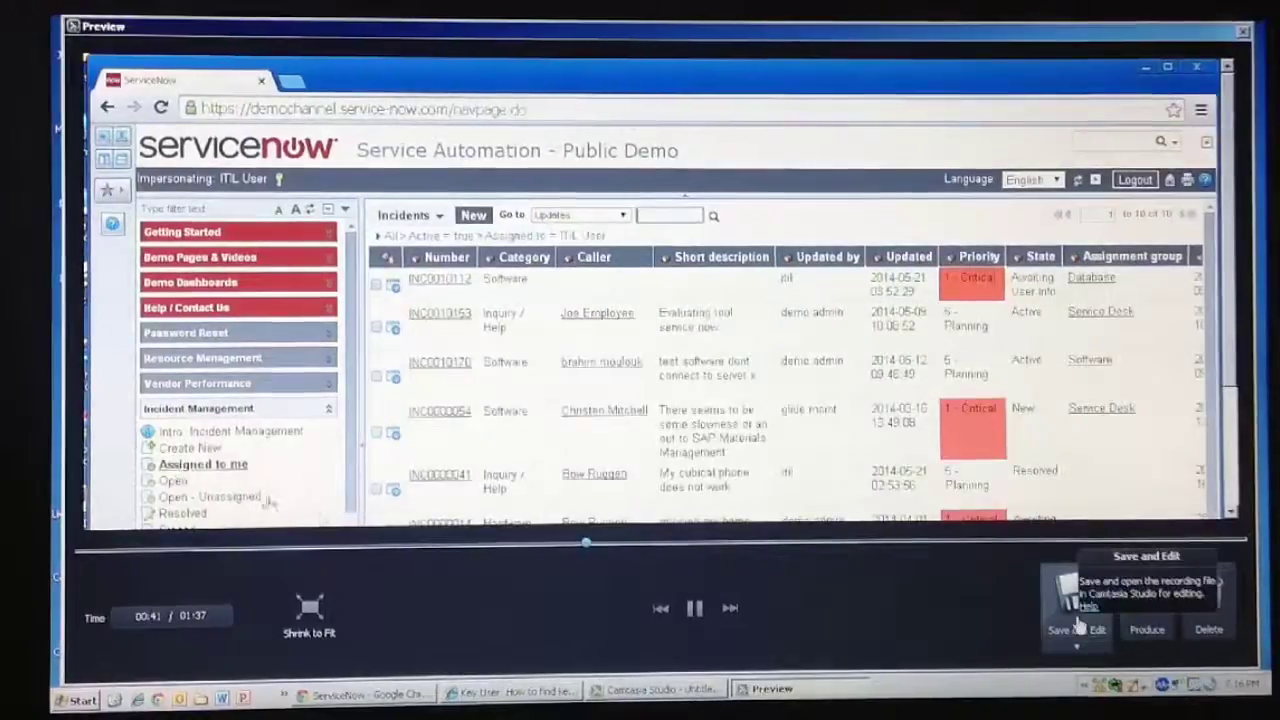
# Step: Stop the recording preview and choose Save and Edit to open the save dialog
pyautogui.click(1072, 598)
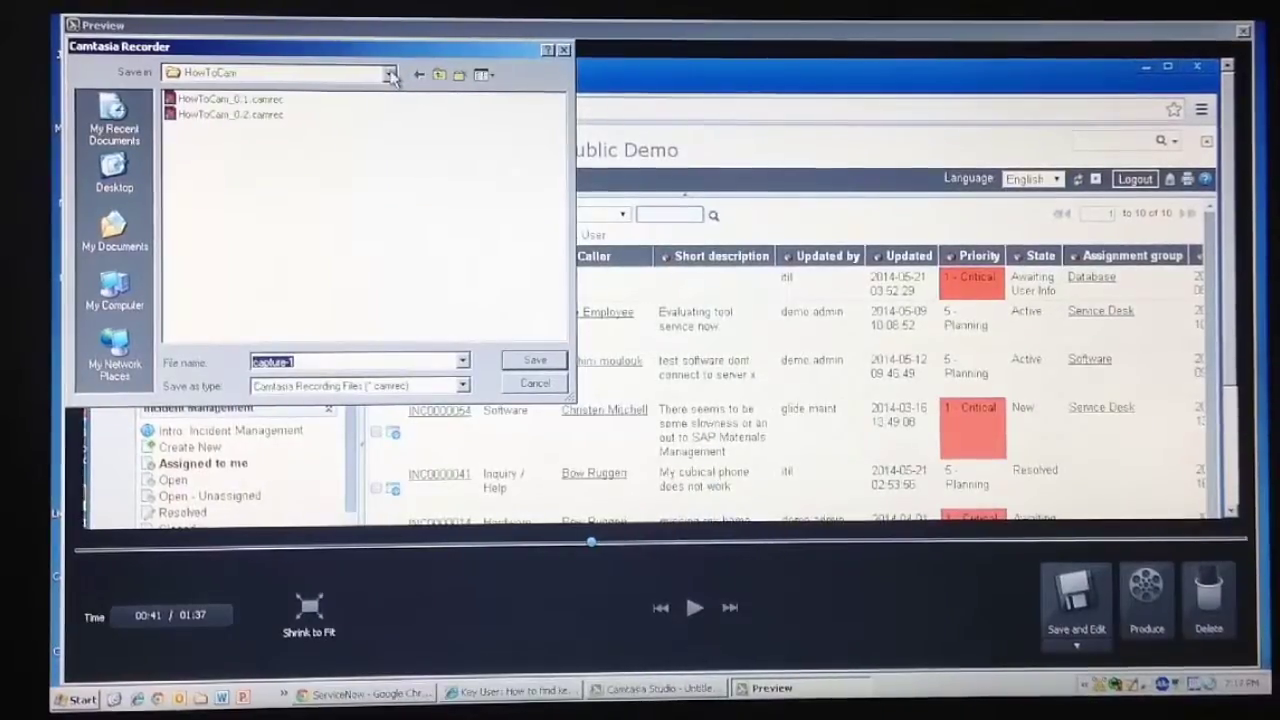
# Step: Save the recording as HowToCam_0.3.camrec in the HowToCam folder
pyautogui.click(390, 75)
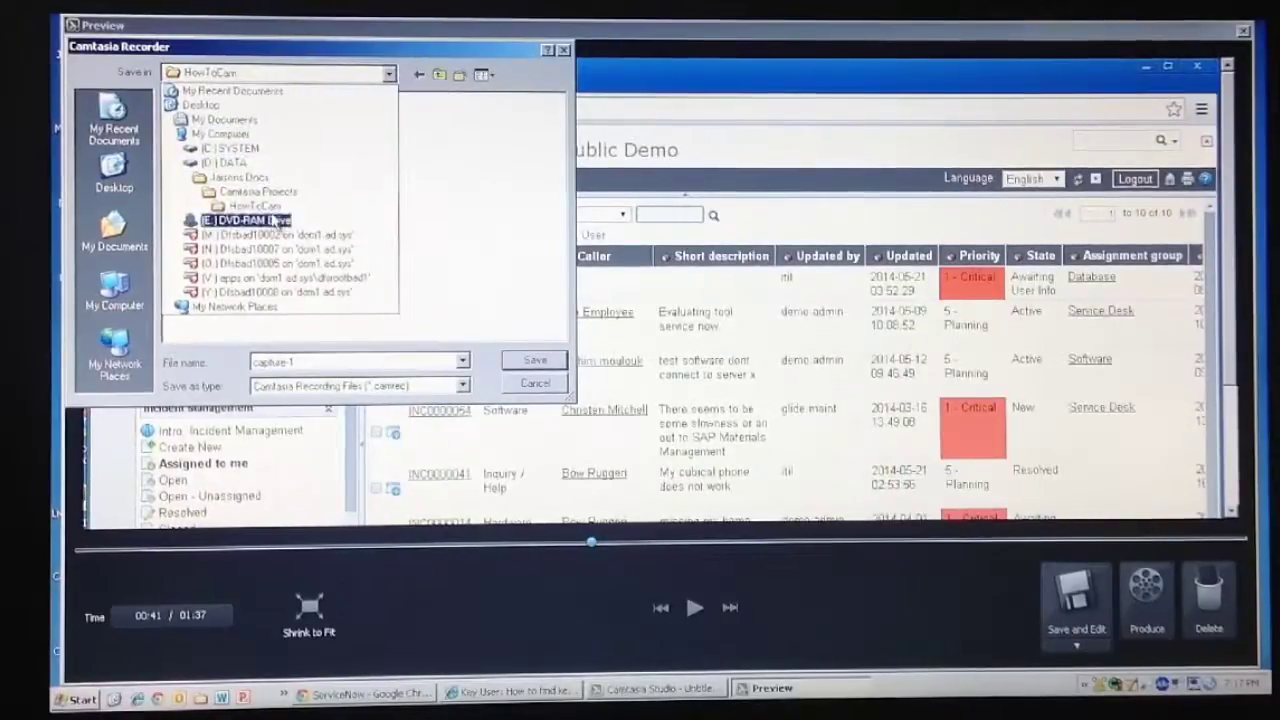
pyautogui.click(258, 206)
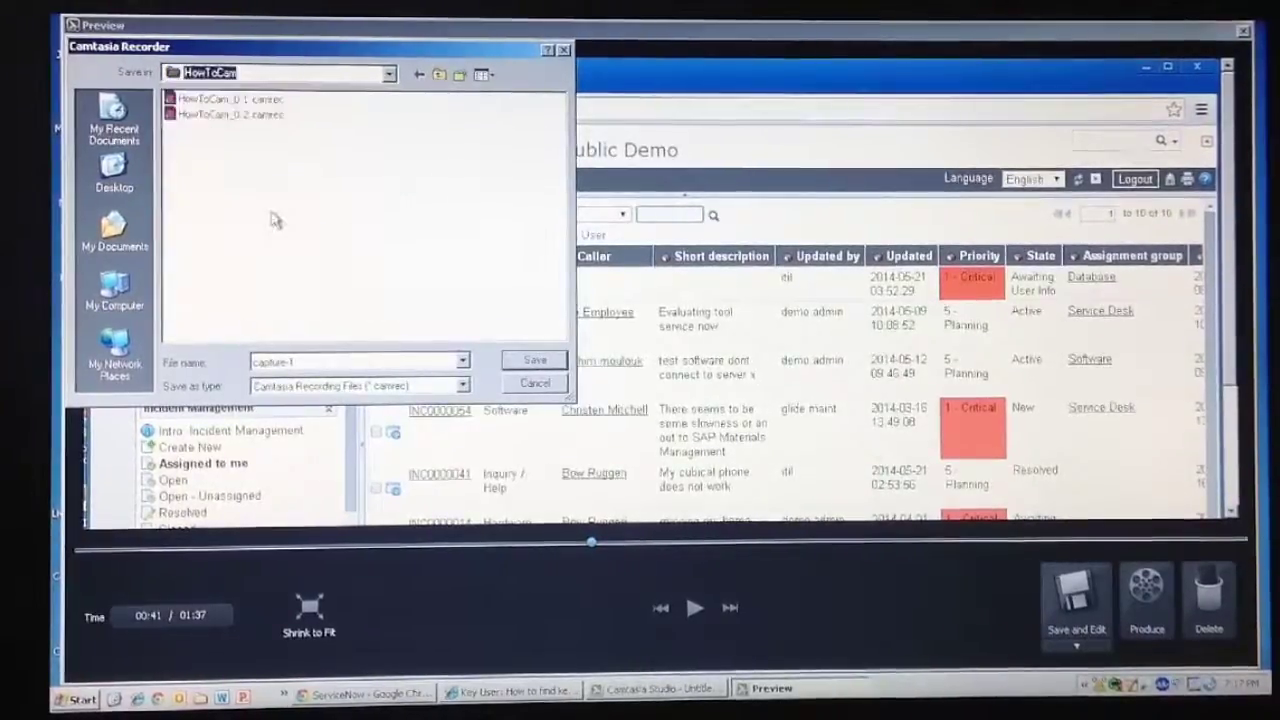
pyautogui.click(253, 115)
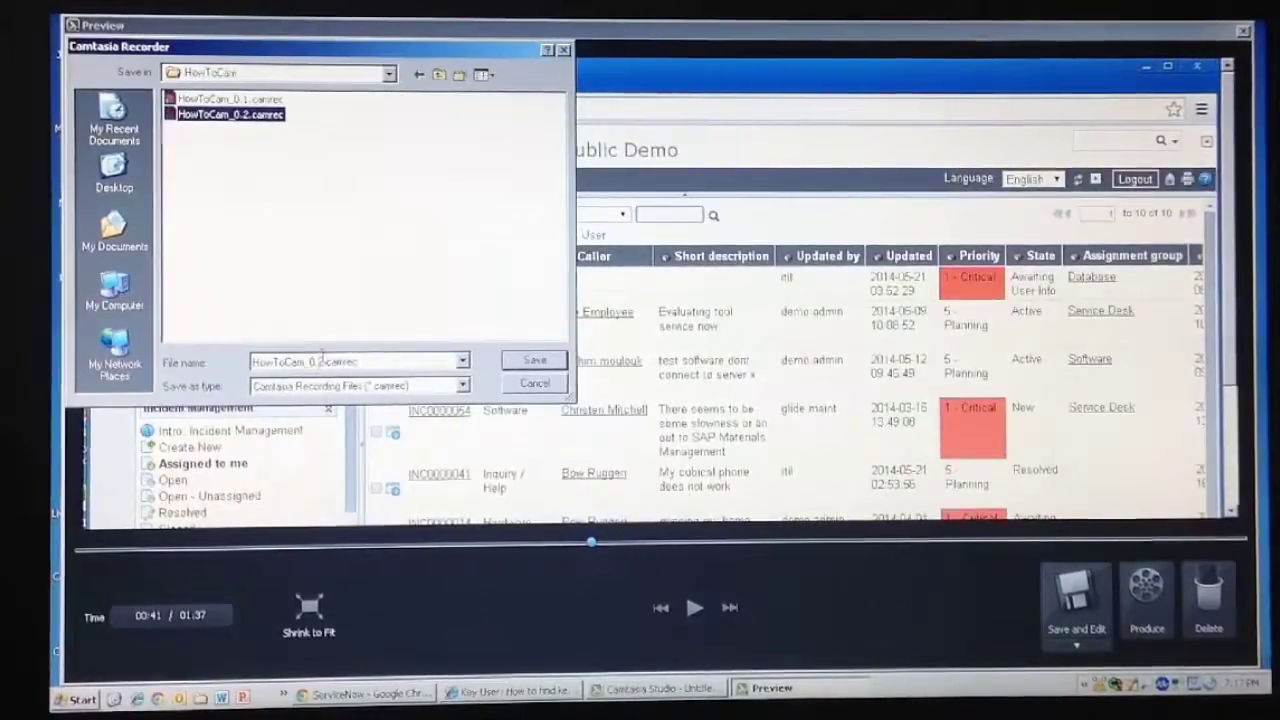
pyautogui.click(320, 362)
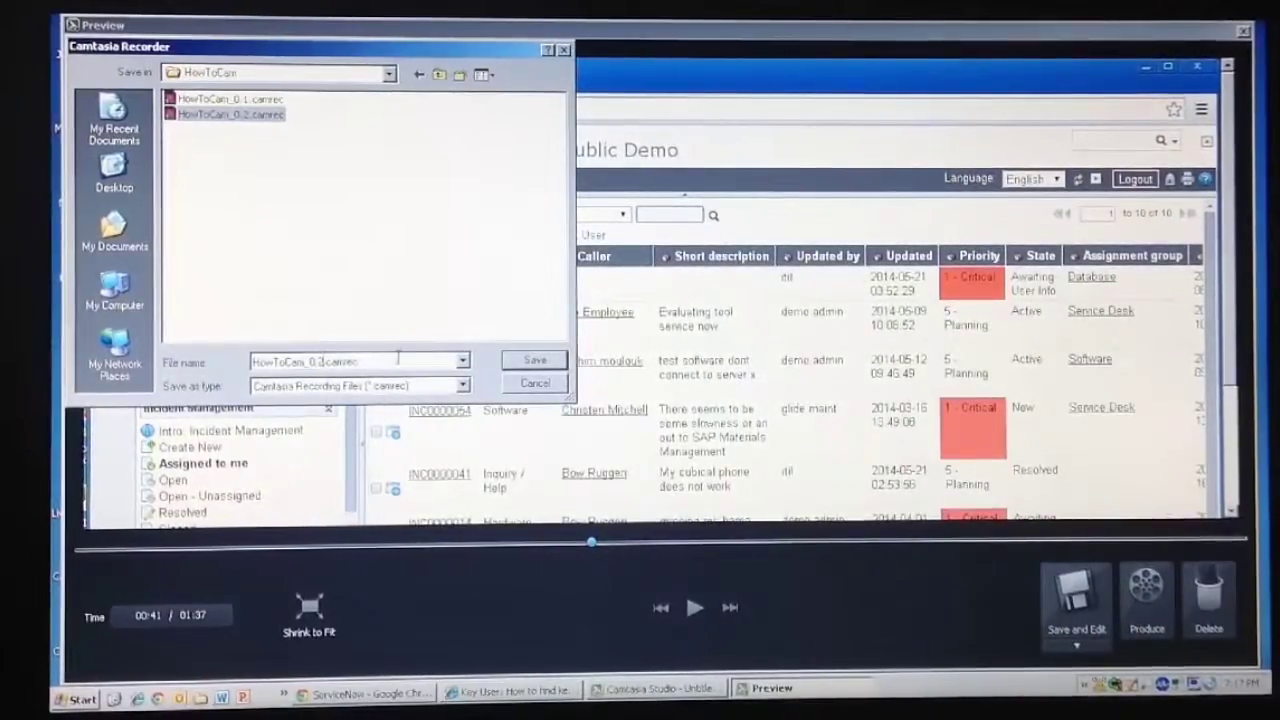
pyautogui.press('BackSpace')
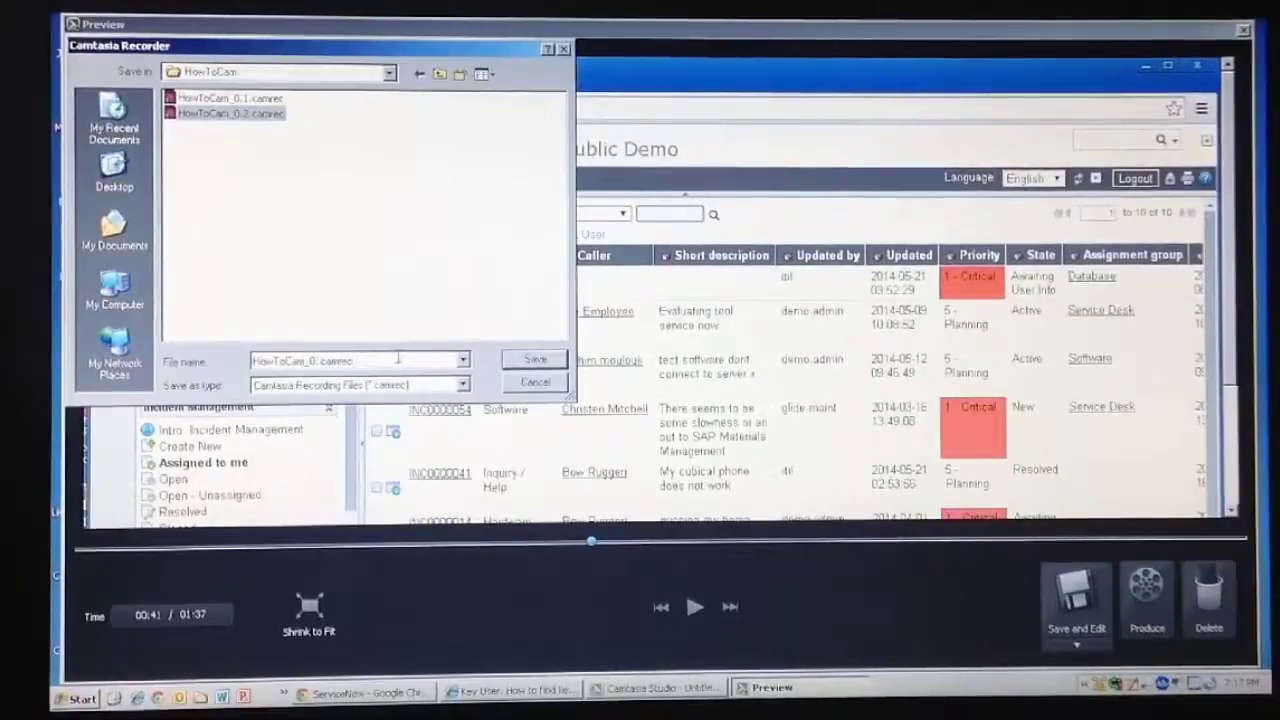
pyautogui.write('3.')
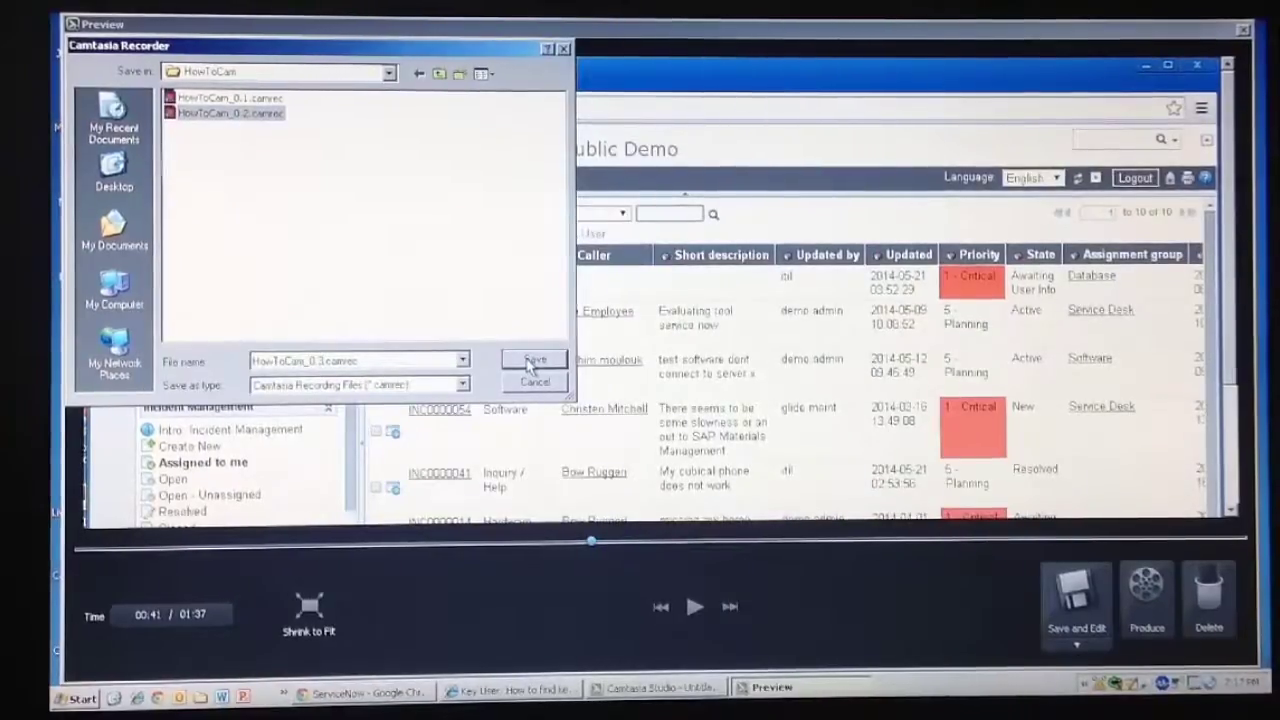
pyautogui.click(533, 362)
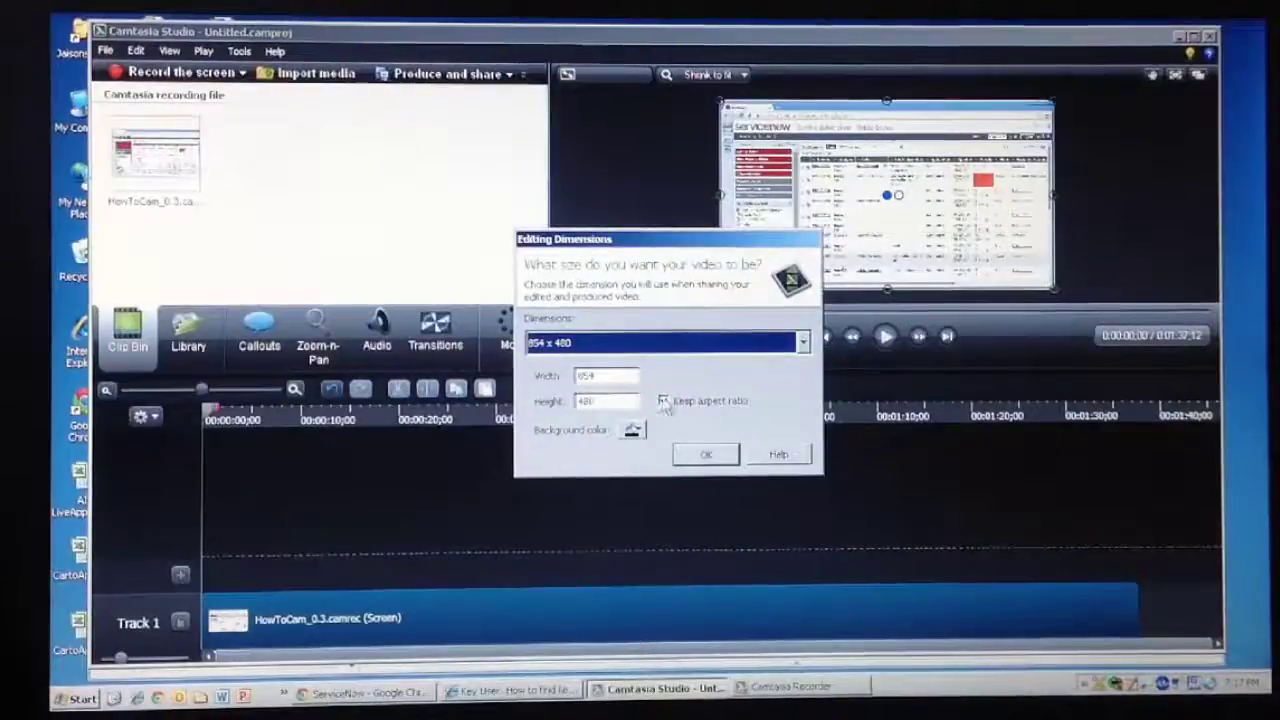
# Step: Choose 1280 x 720 (Recording Dimensions) as the editing dimensions and confirm
pyautogui.click(803, 343)
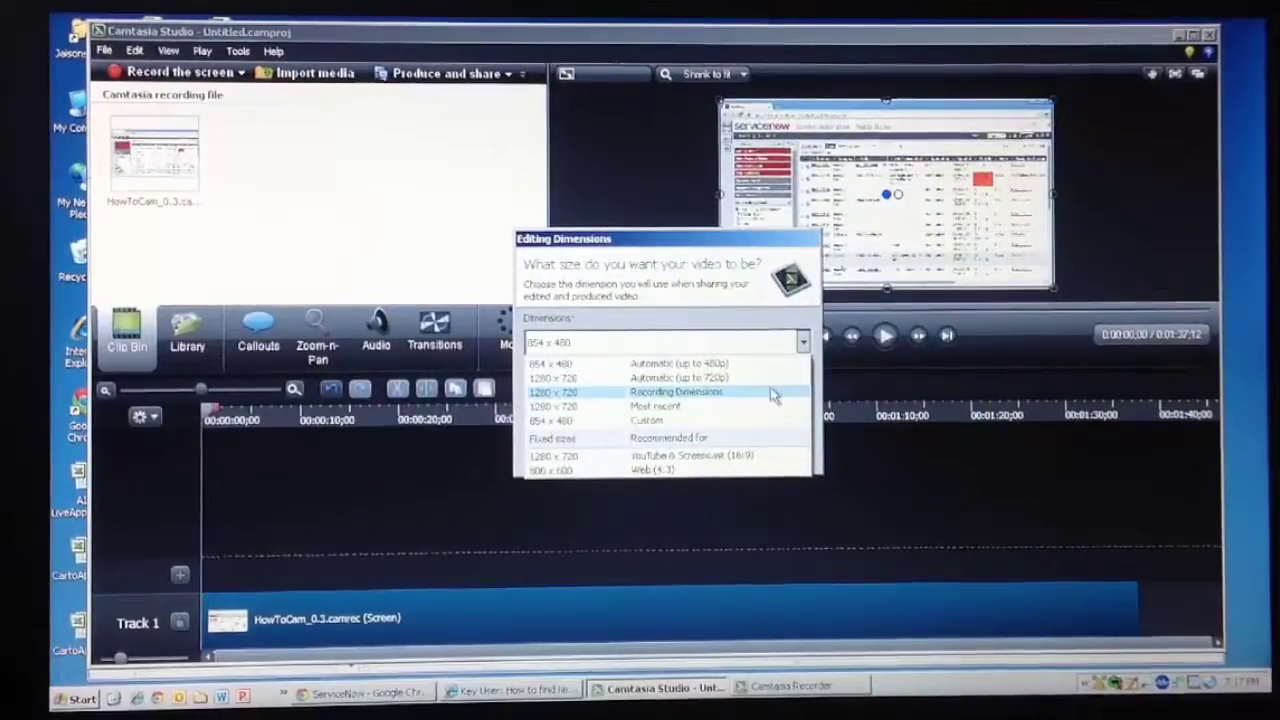
pyautogui.click(771, 394)
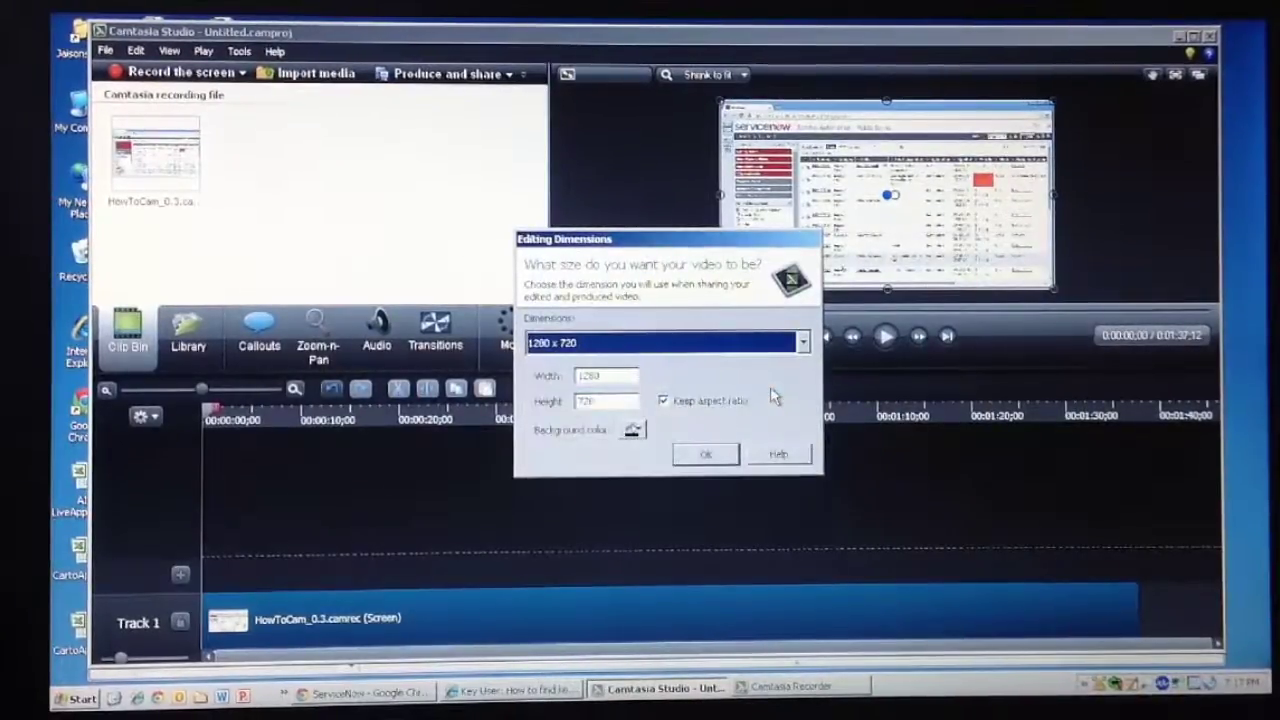
pyautogui.click(710, 456)
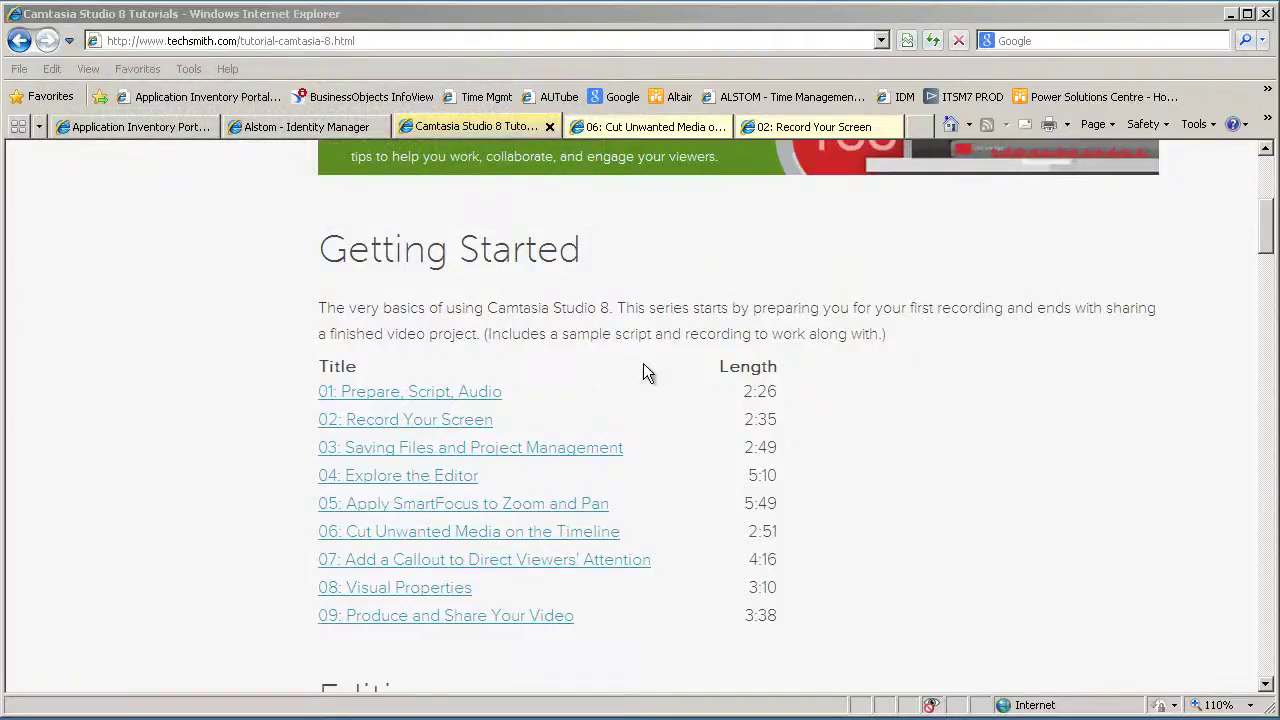
# Step: Open the '02: Record Your Screen' tutorial and scroll down through the lesson page
pyautogui.click(407, 420)
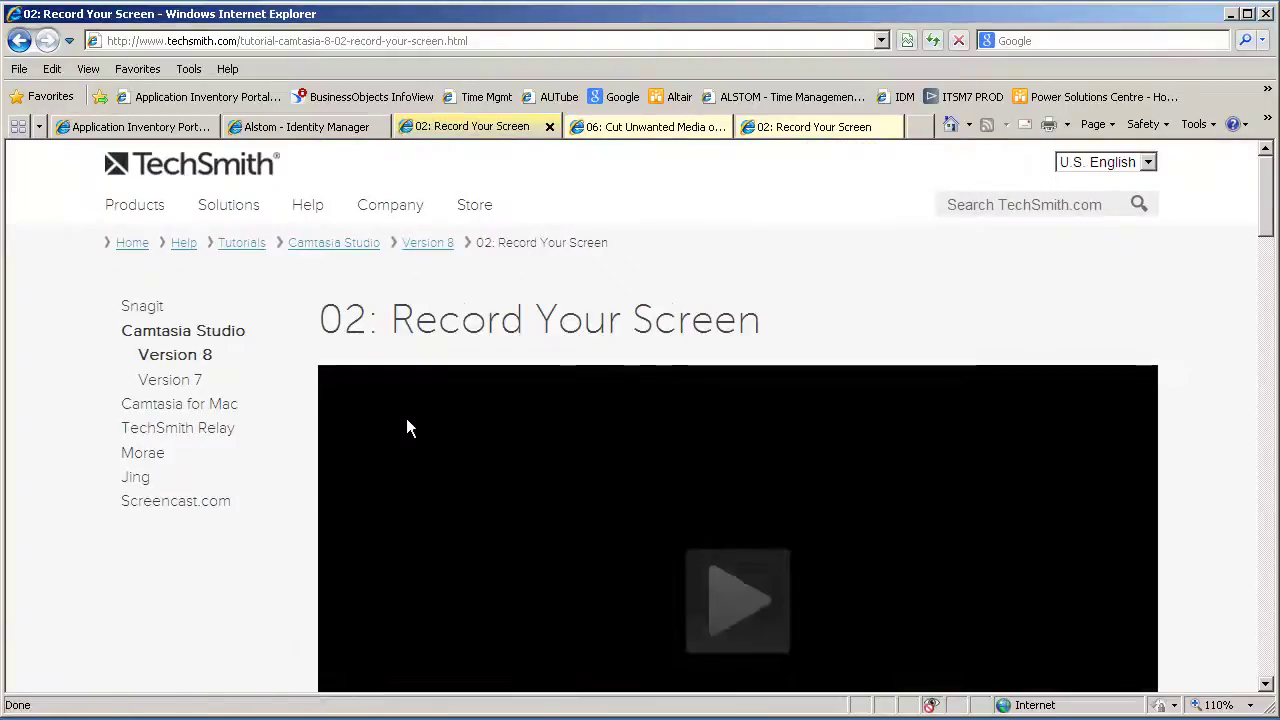
pyautogui.scroll(-1, 407, 426)
pyautogui.scroll(-1, 407, 426)
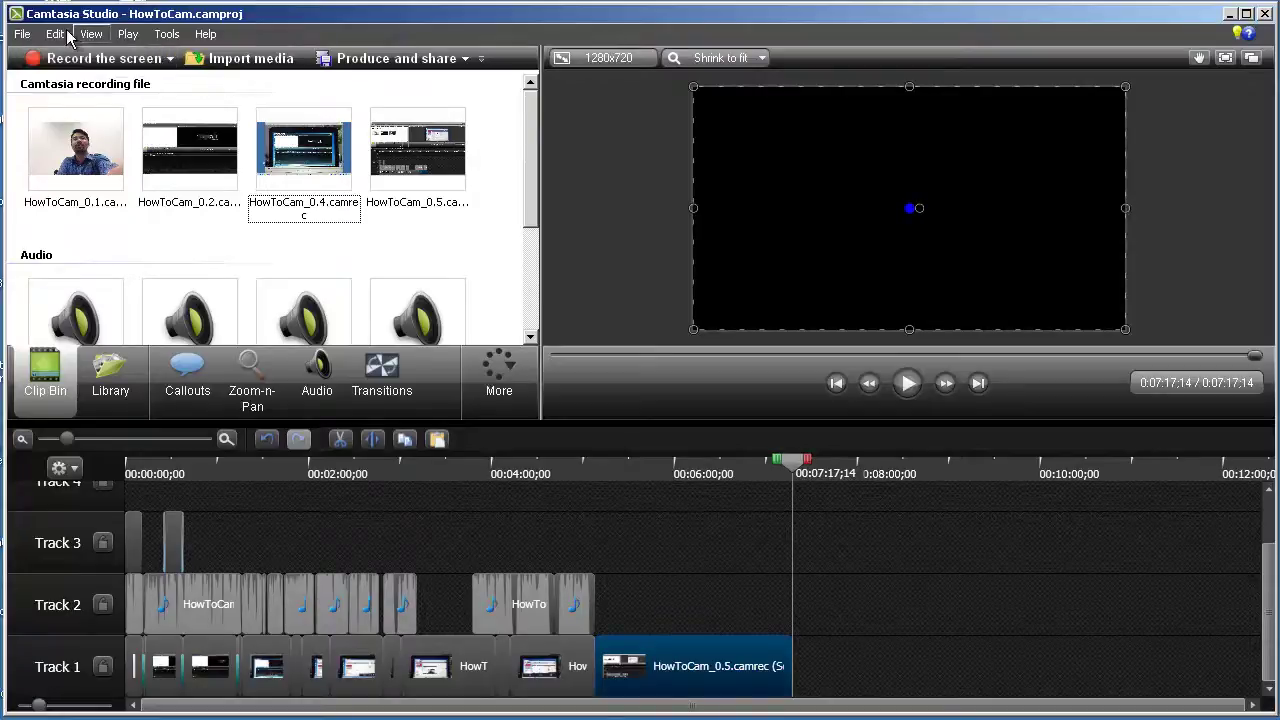
# Step: Import HowToCam_0.3.camrec and add it to the end of Track 1 after HowToCam_0.5
pyautogui.click(22, 35)
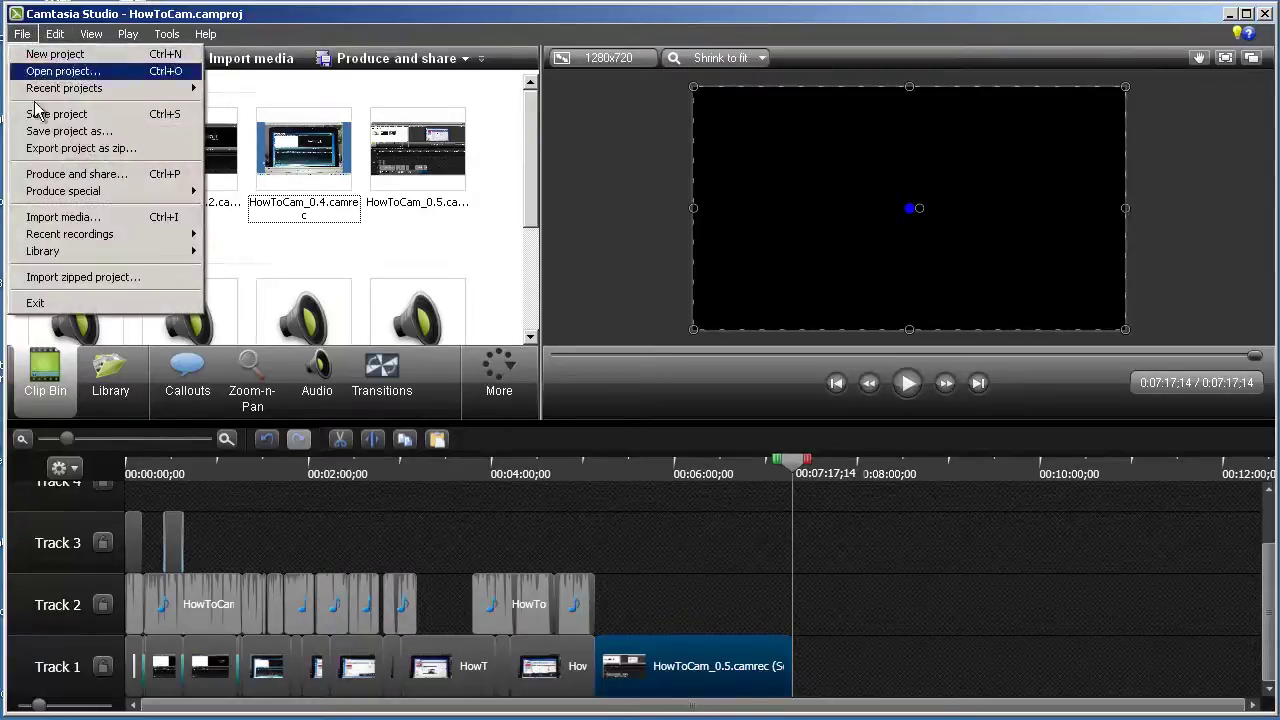
pyautogui.click(57, 218)
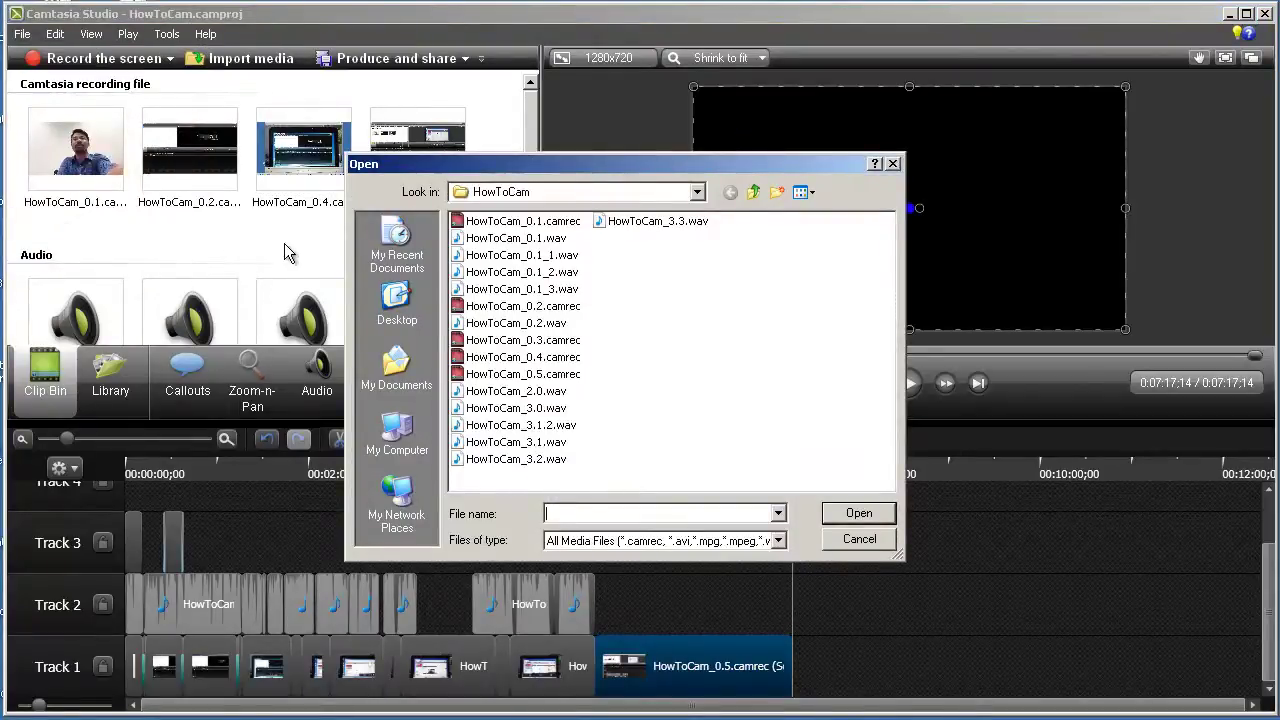
pyautogui.click(536, 343)
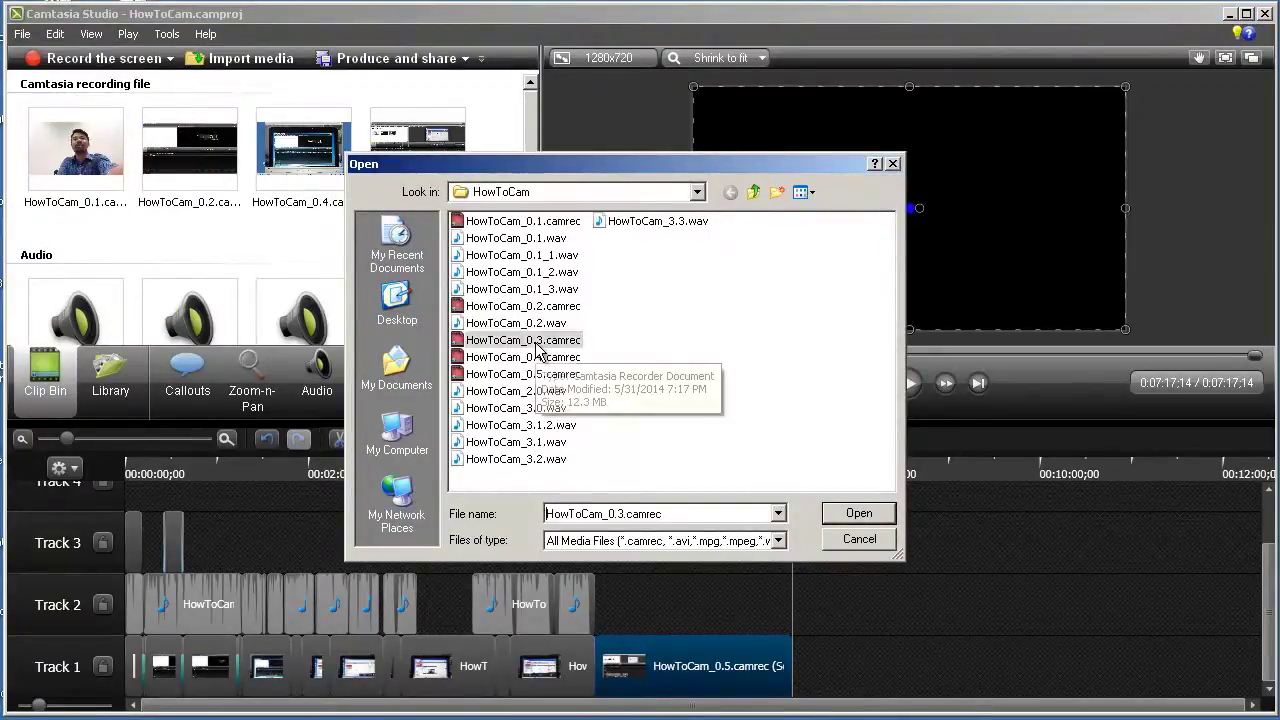
pyautogui.click(868, 515)
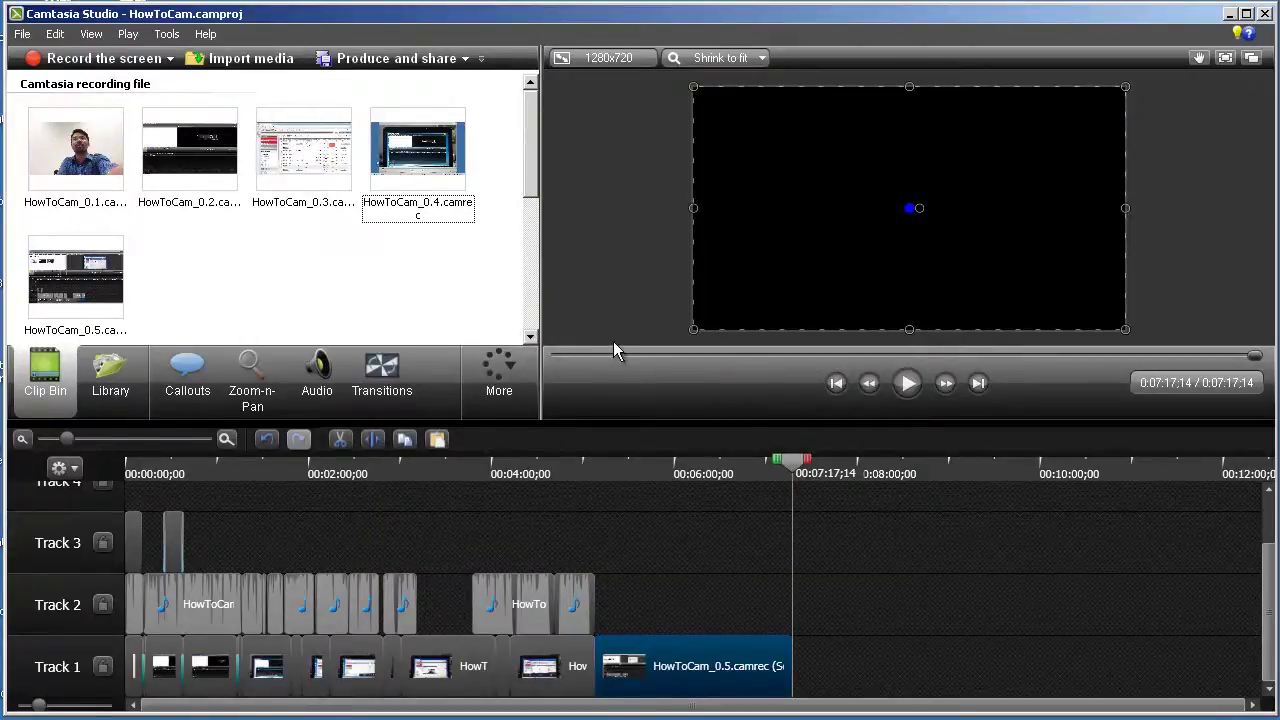
pyautogui.click(288, 150)
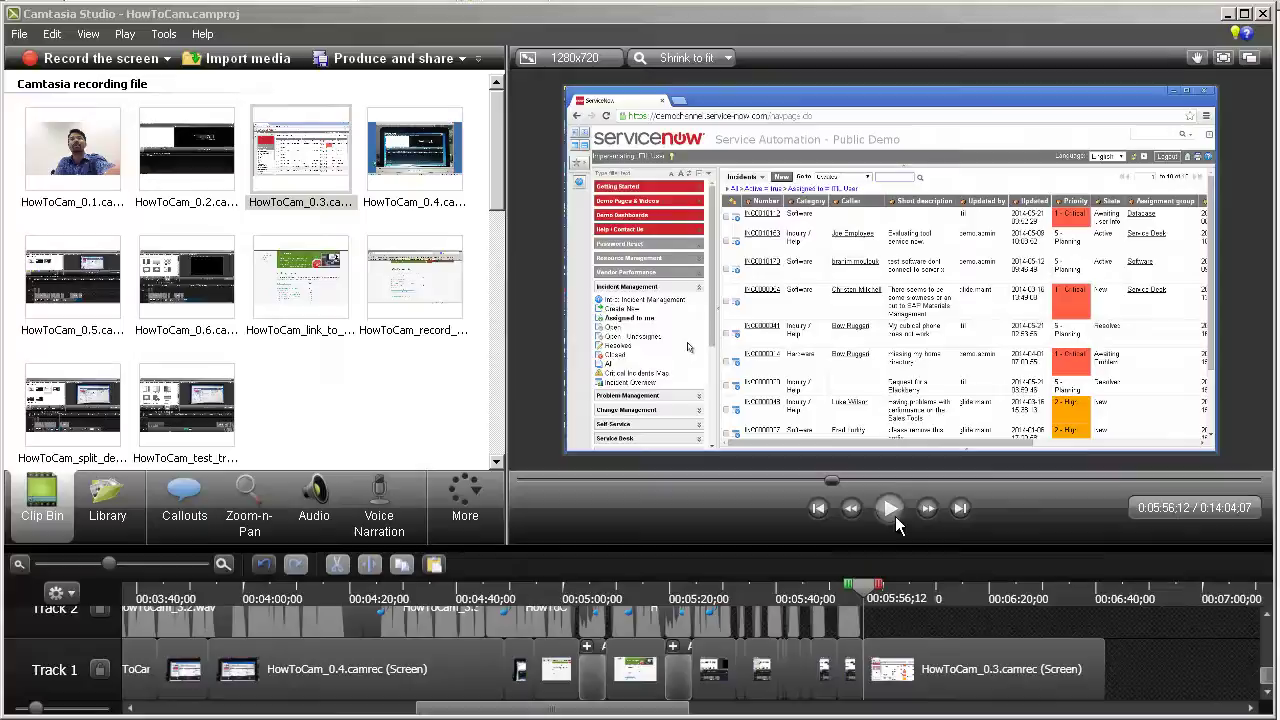
# Step: Play the ServiceNow incident-creation footage in the preview, pausing and resuming it once
pyautogui.click(889, 508)
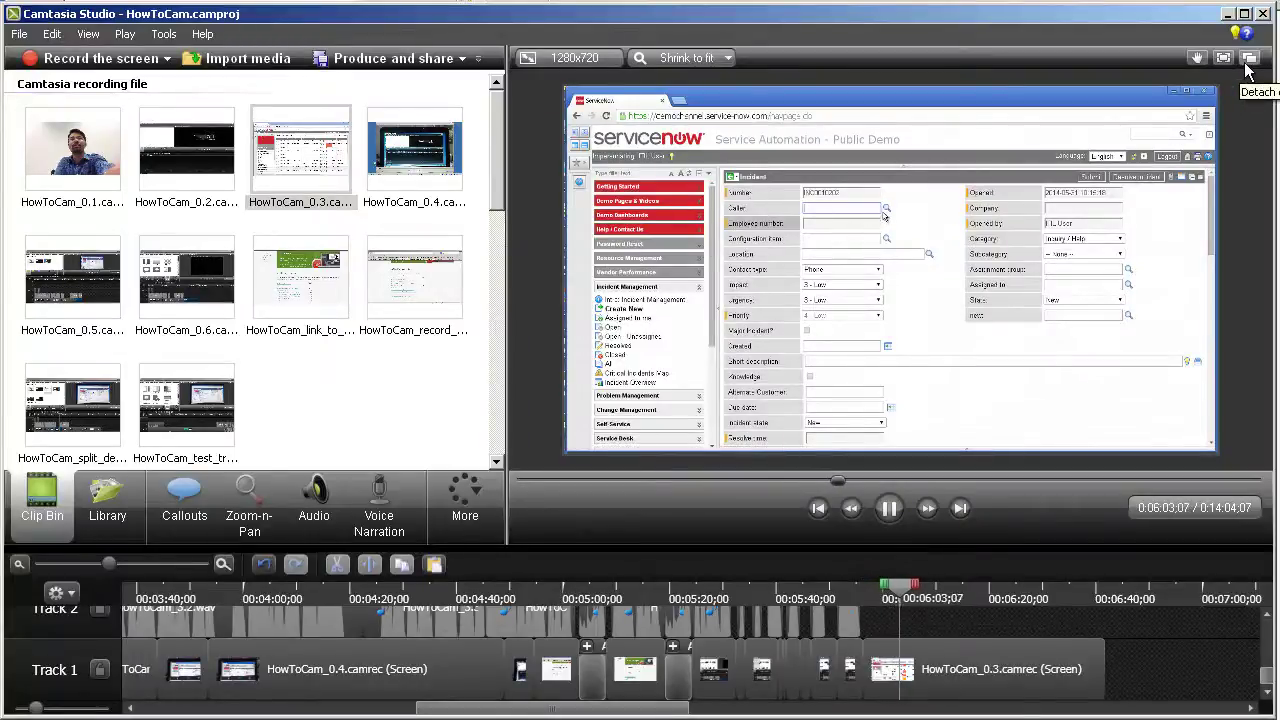
pyautogui.press('space')
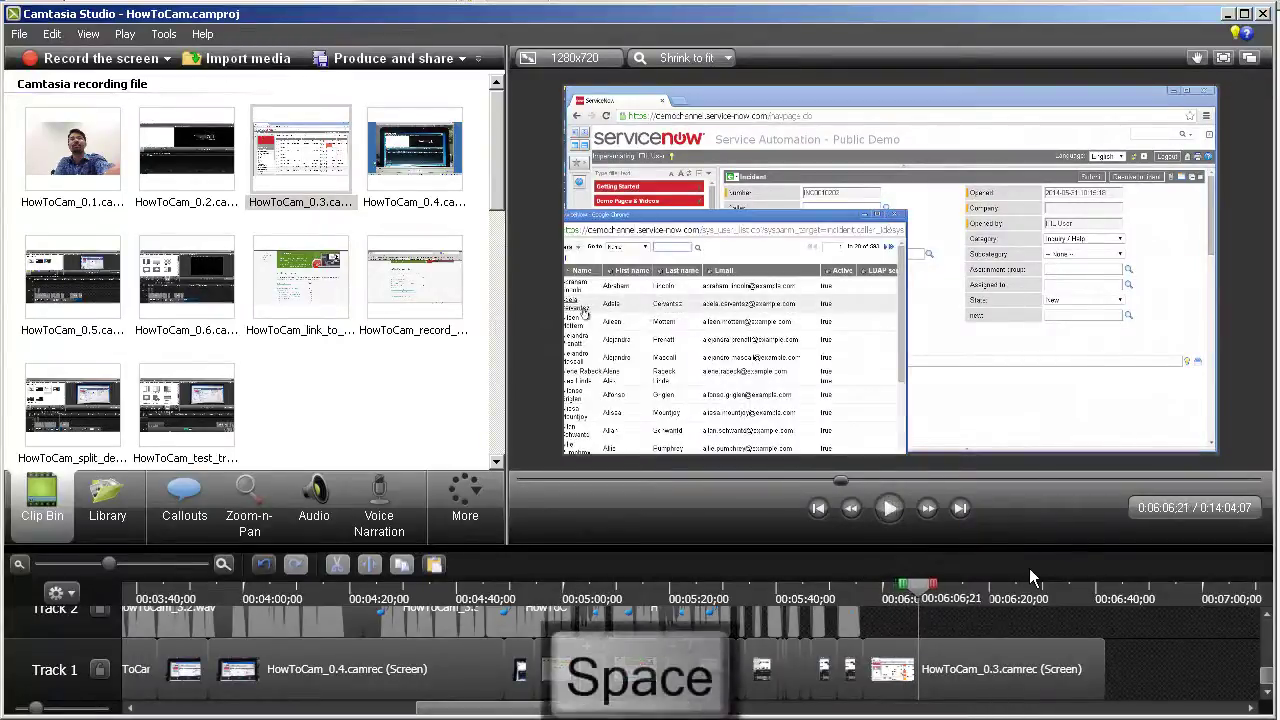
pyautogui.press('space')
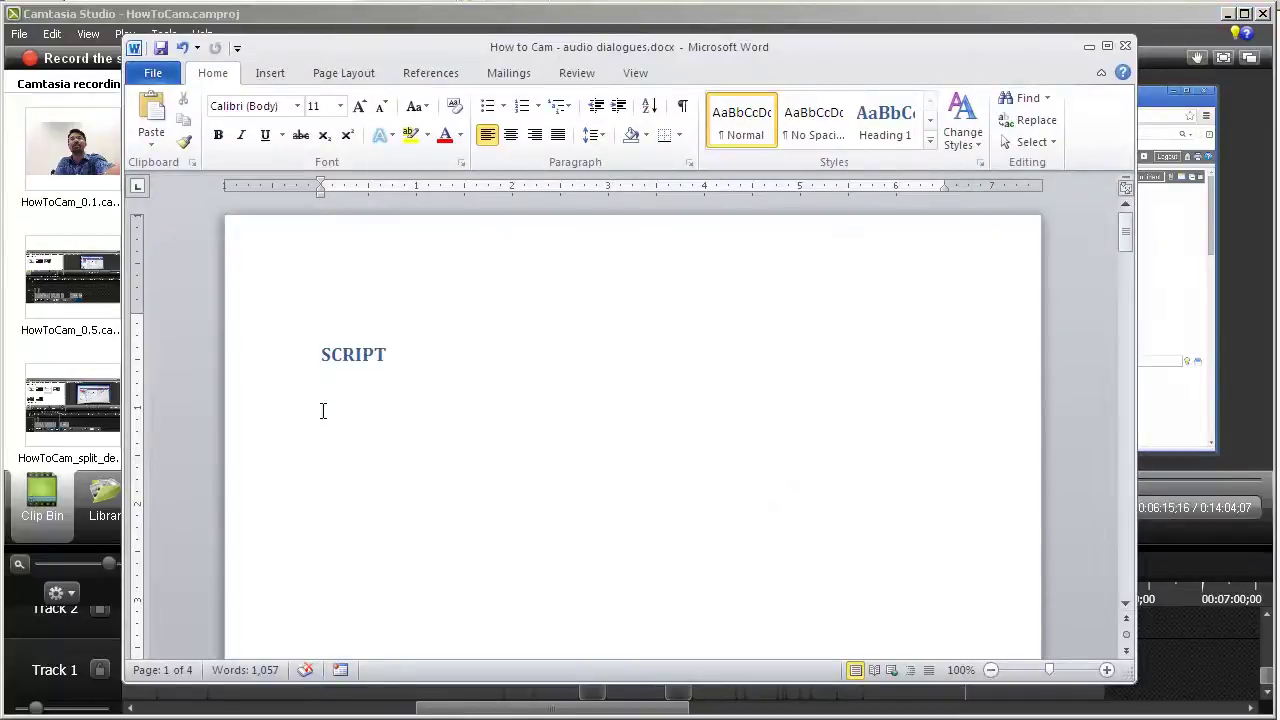
# Step: Paste the incident-creation narration paragraph under SCRIPT and copy the whole paragraph
pyautogui.write('Click the create new link in the left panel. Click the icon next to the caller field, and select the caller name. Then select the category and sub  category. Next, select values for impact and urgency. The priority will automatically be calculated. Then, click the submit button.')
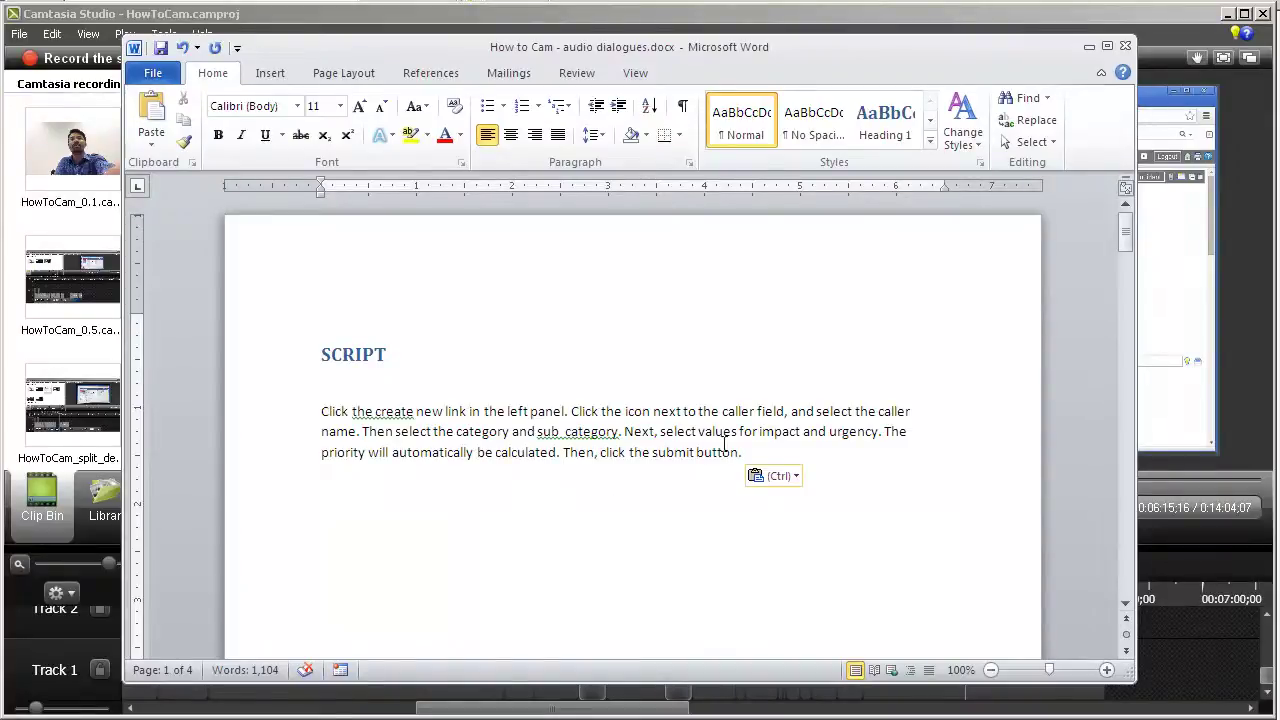
pyautogui.moveTo(744, 452); pyautogui.dragTo(324, 410)
pyautogui.hotkey('ctrl', 'c')
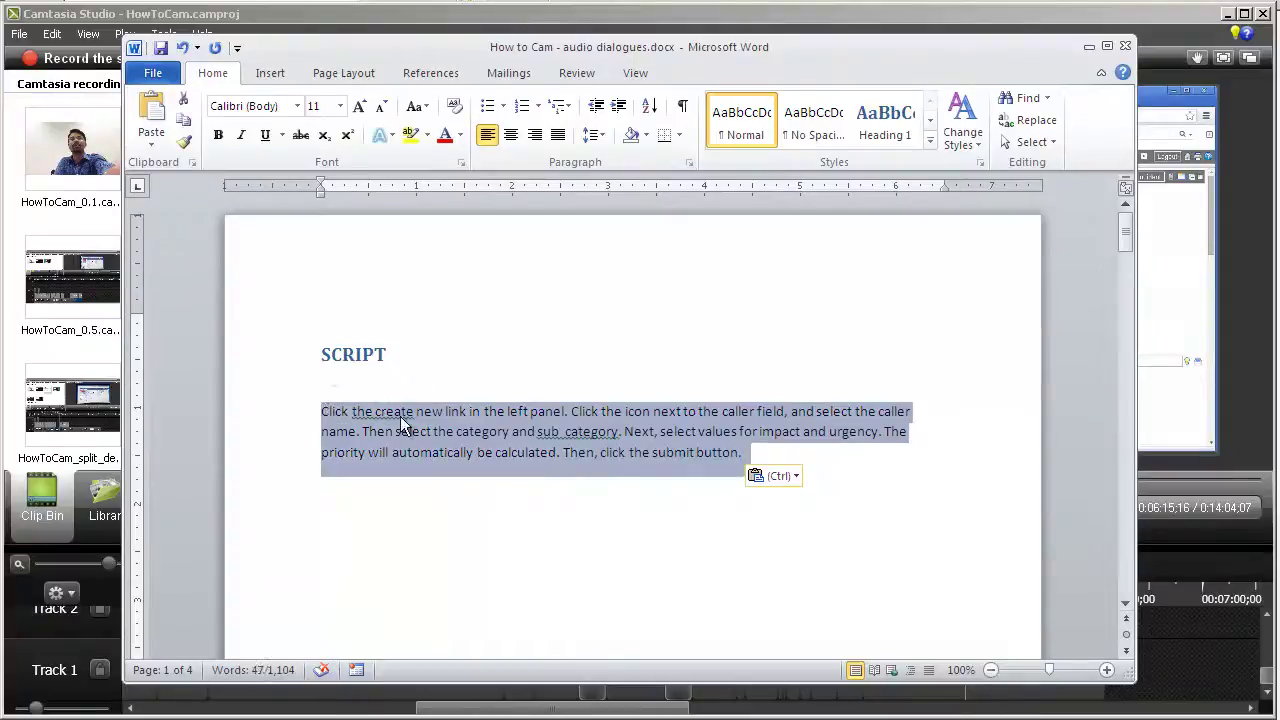
pyautogui.rightClick(419, 419)
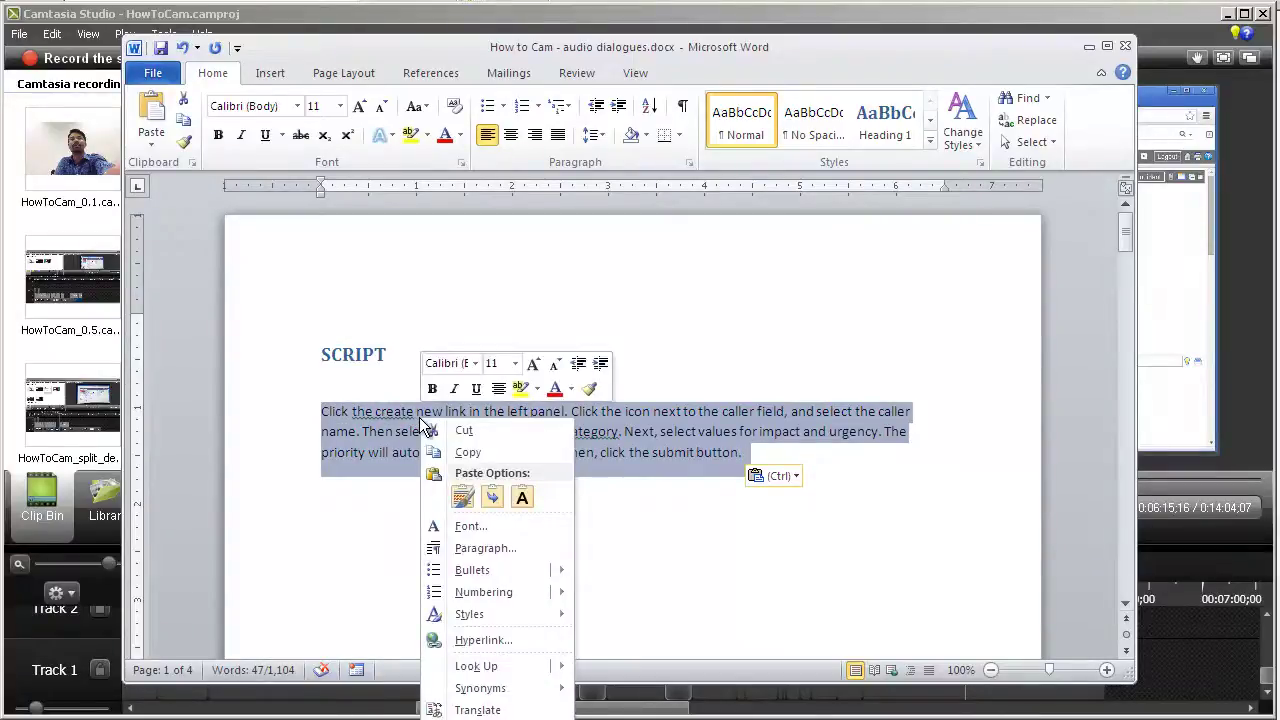
pyautogui.click(466, 452)
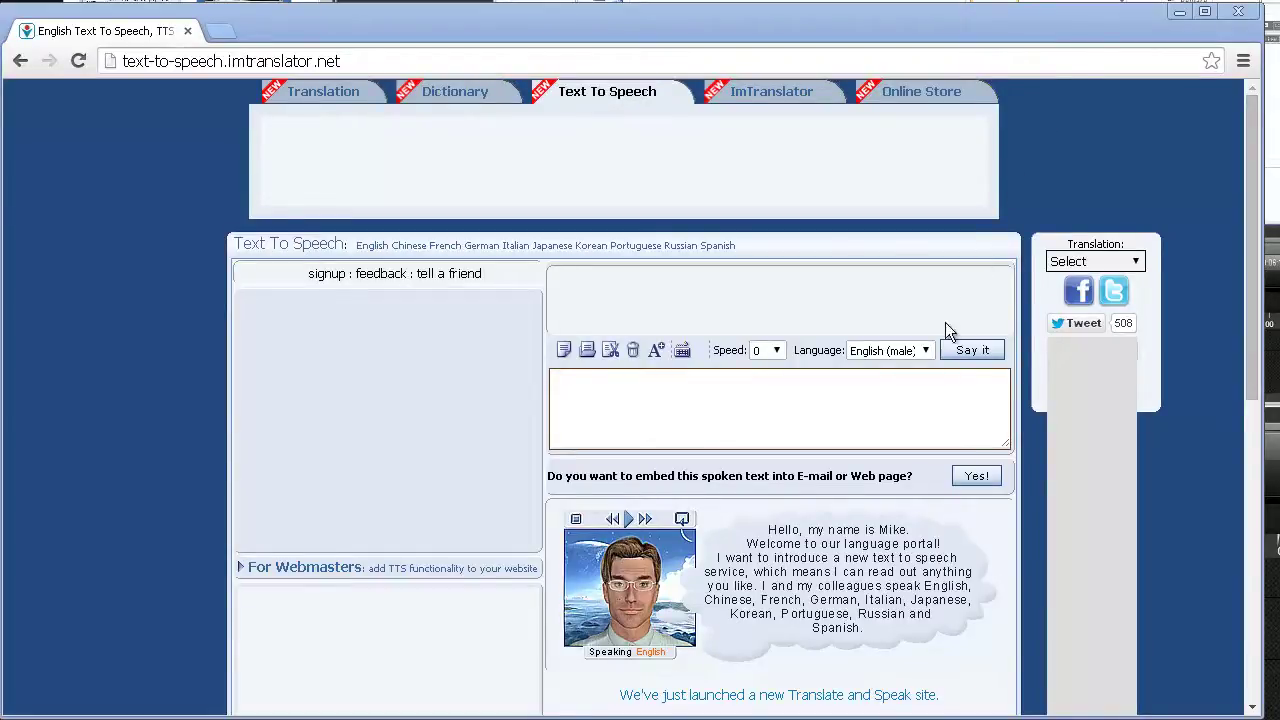
# Step: Keep the English (male) voice and paste the narration paragraph into the text box
pyautogui.click(926, 351)
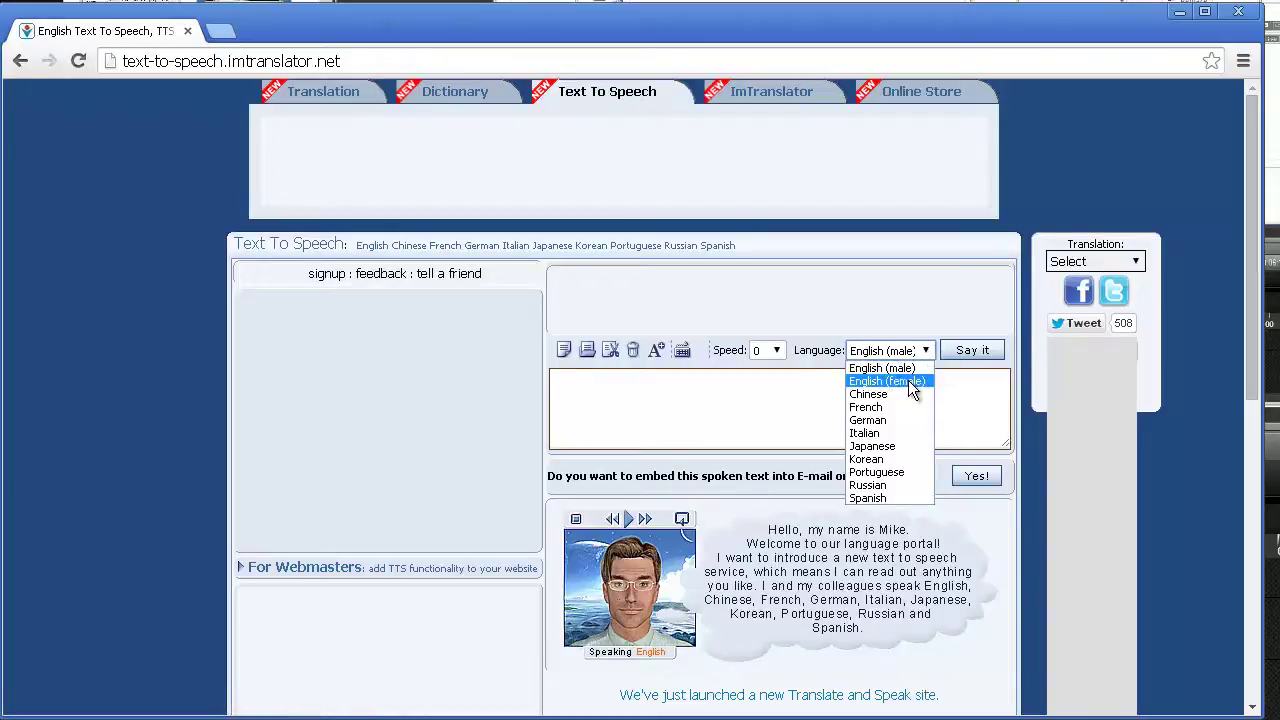
pyautogui.click(919, 369)
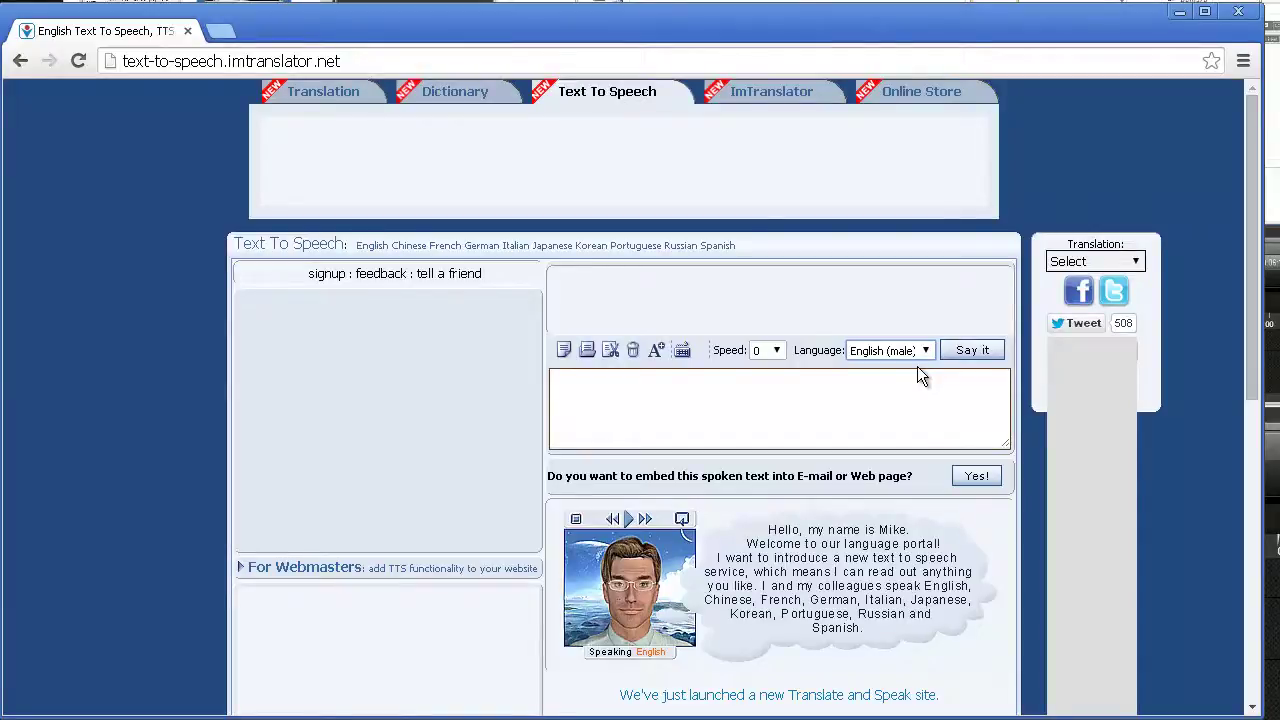
pyautogui.click(766, 386)
pyautogui.hotkey('ctrl', 'v')
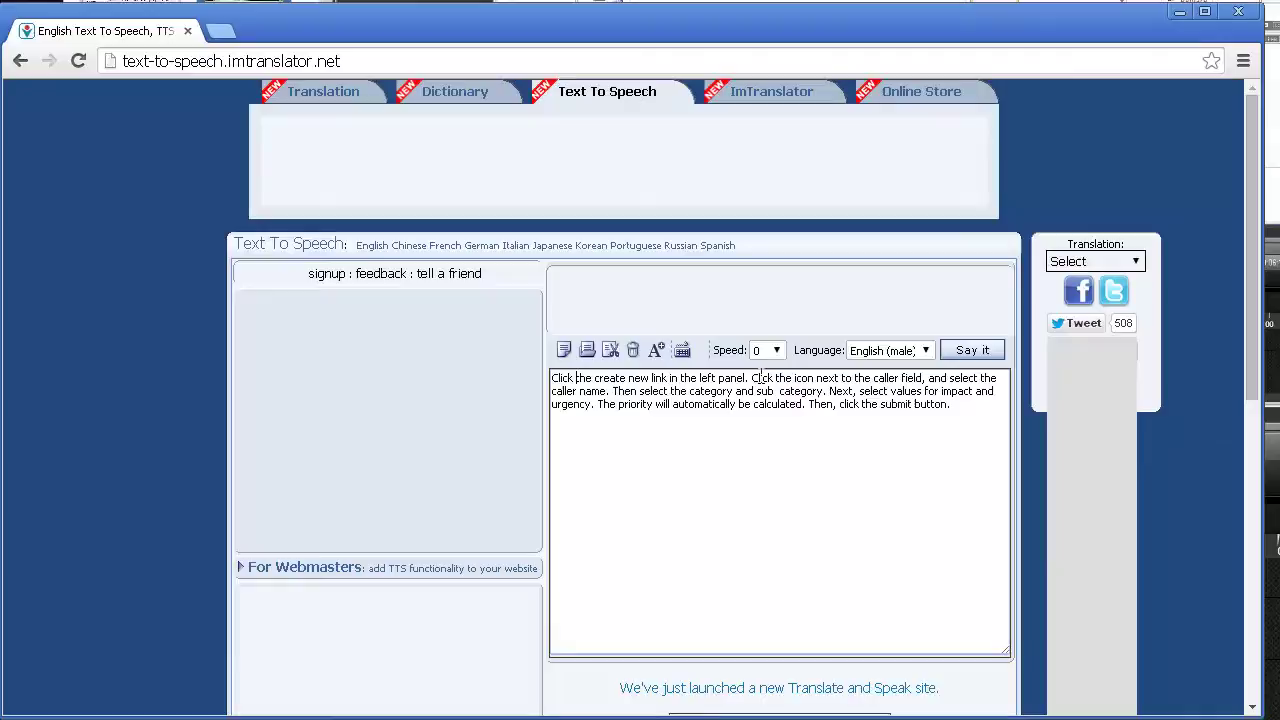
# Step: Insert pause commas after 'Click', 'link' and 'Then' in the narration text
pyautogui.write(',')
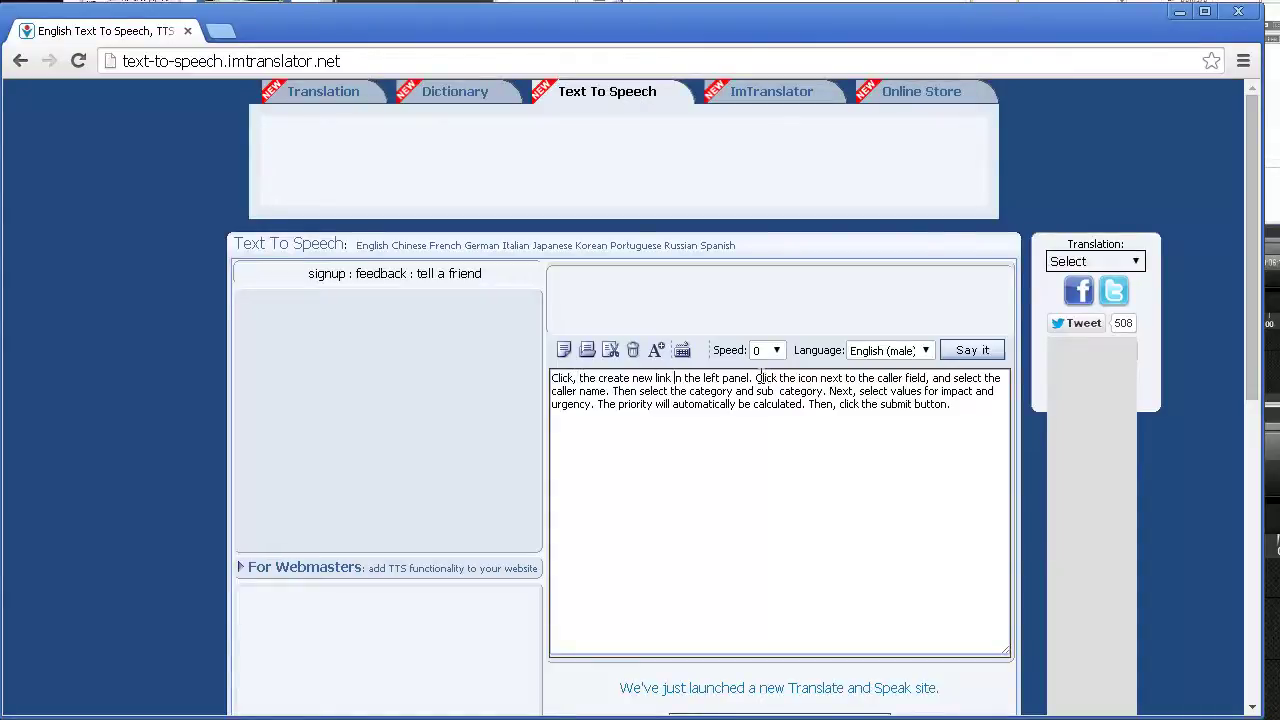
pyautogui.write(',')
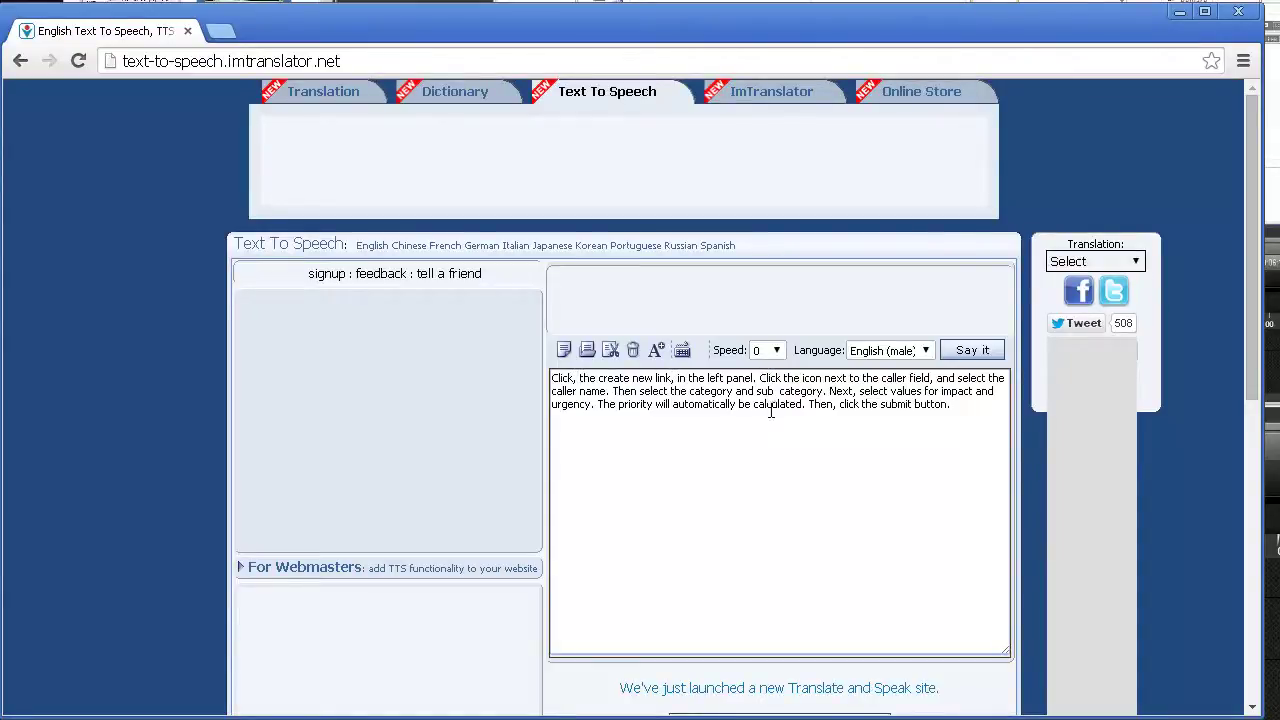
pyautogui.click(634, 391)
pyautogui.write(',')
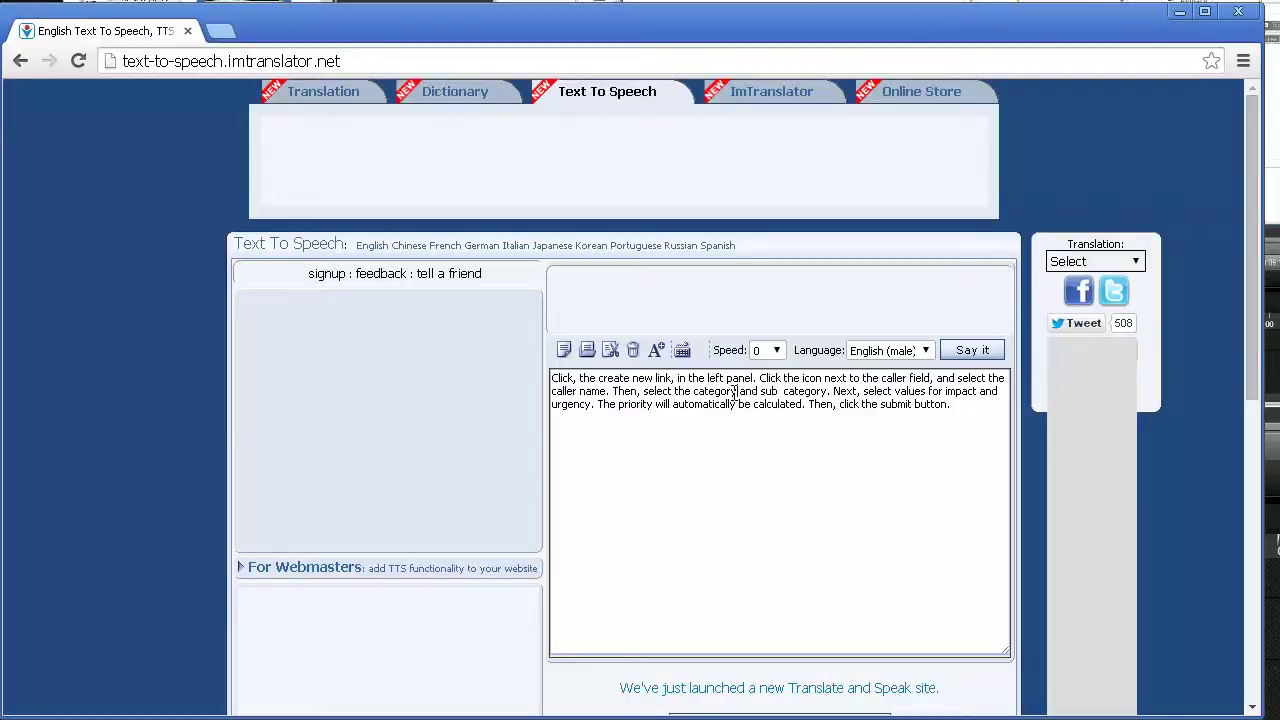
pyautogui.write(',')
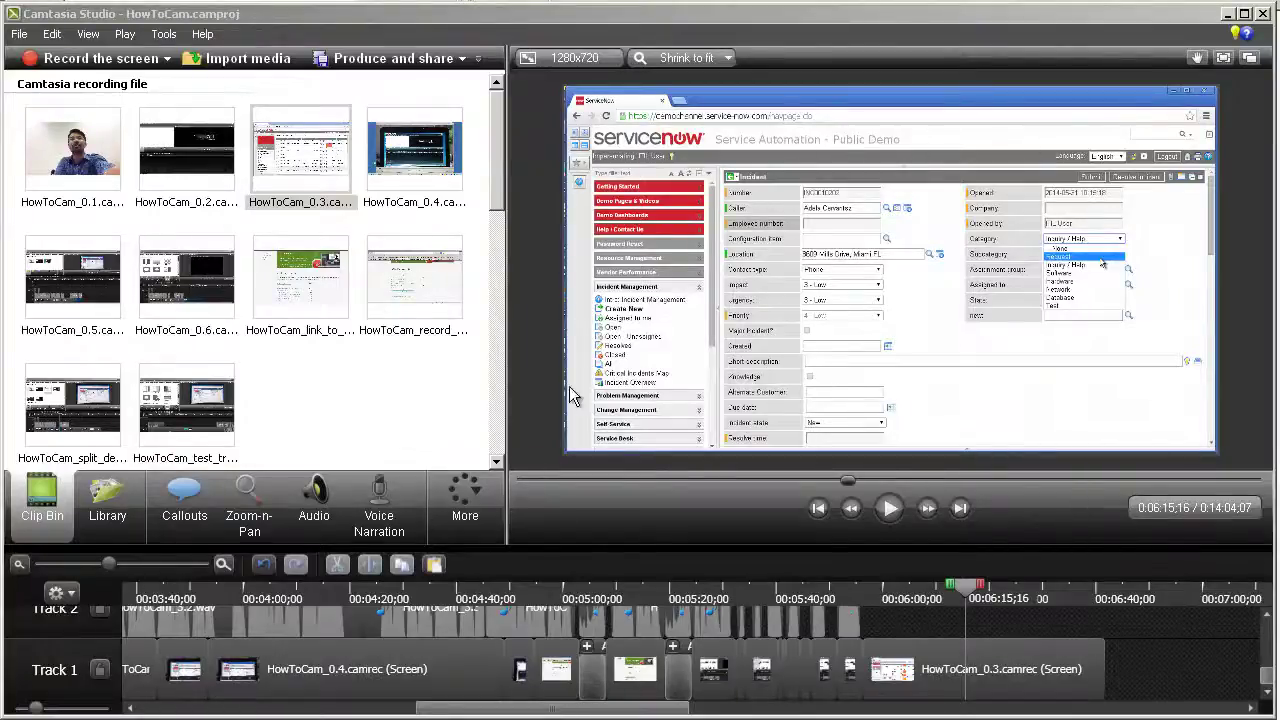
# Step: Run the Voice Narration audio setup wizard, keeping Wiedergabeerfassung as the recording input
pyautogui.click(390, 508)
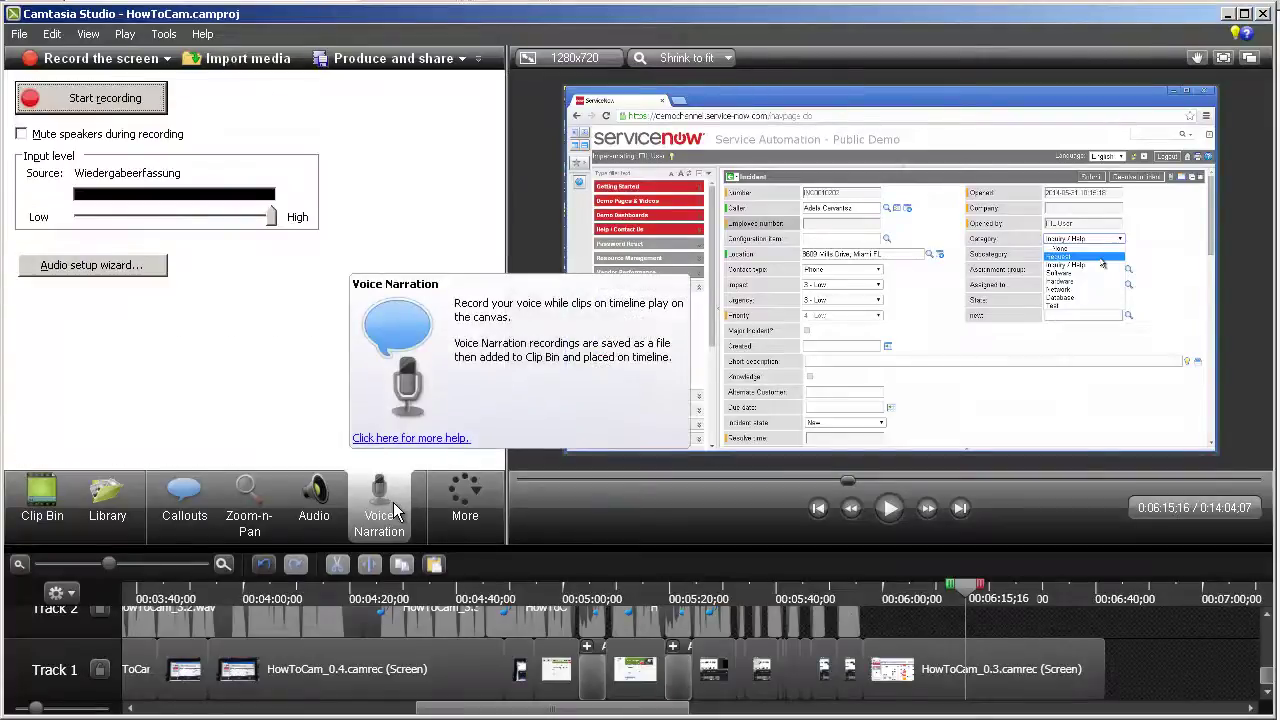
pyautogui.click(118, 268)
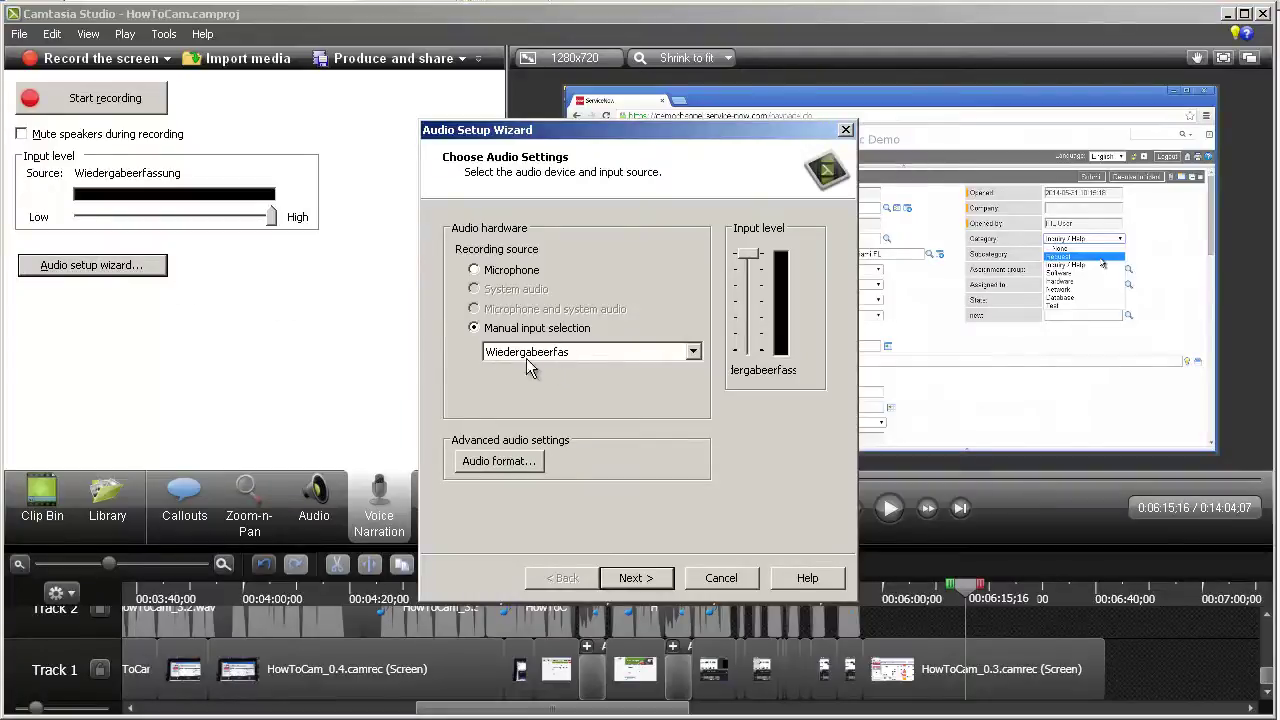
pyautogui.click(692, 351)
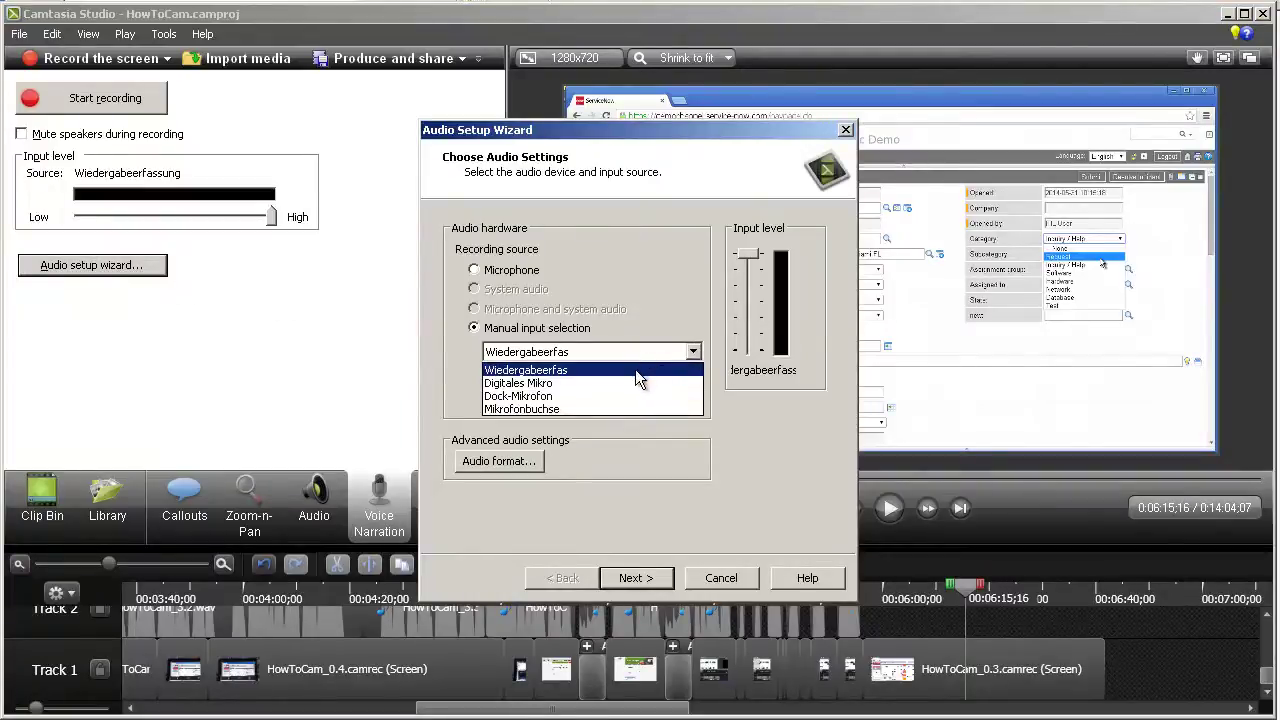
pyautogui.click(635, 369)
pyautogui.click(640, 580)
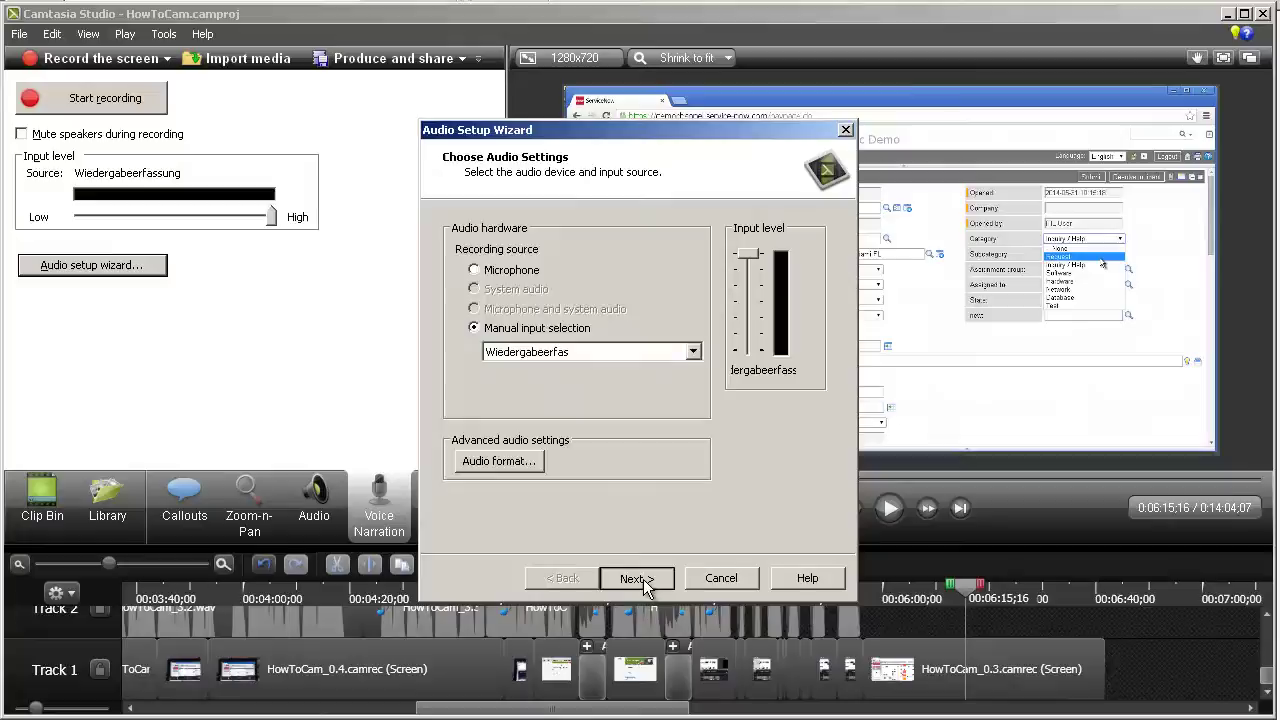
pyautogui.click(637, 579)
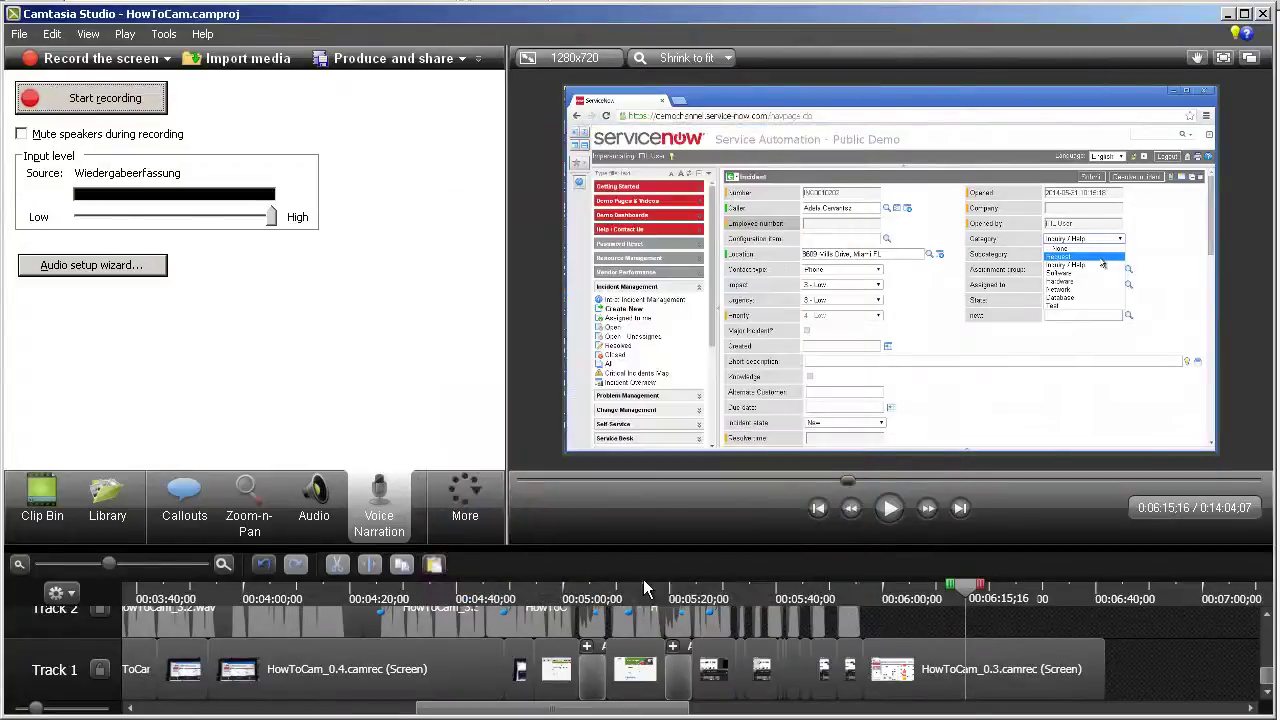
# Step: Start recording voice narration from the Voice Narration panel
pyautogui.click(105, 98)
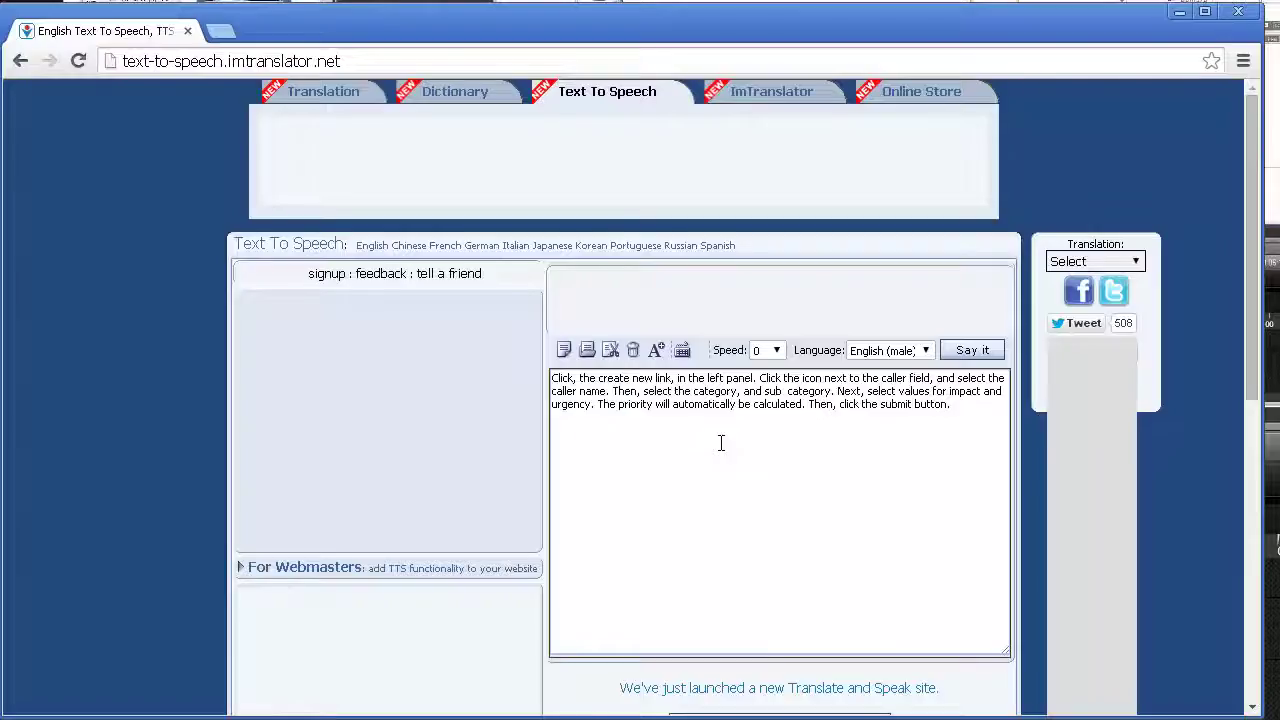
# Step: Play the punctuated ServiceNow paragraph as English male speech with Say it
pyautogui.click(960, 352)
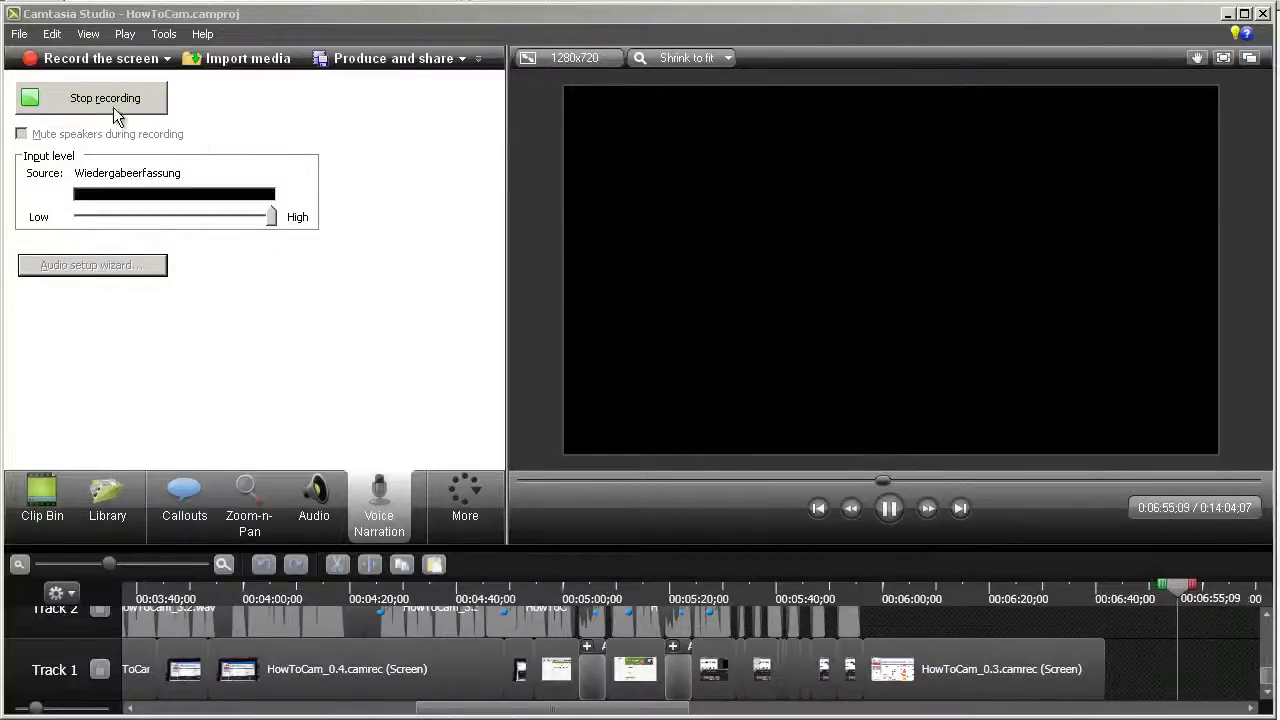
# Step: Stop the narration recording and save it as HowToCam_4.2.wav
pyautogui.click(84, 110)
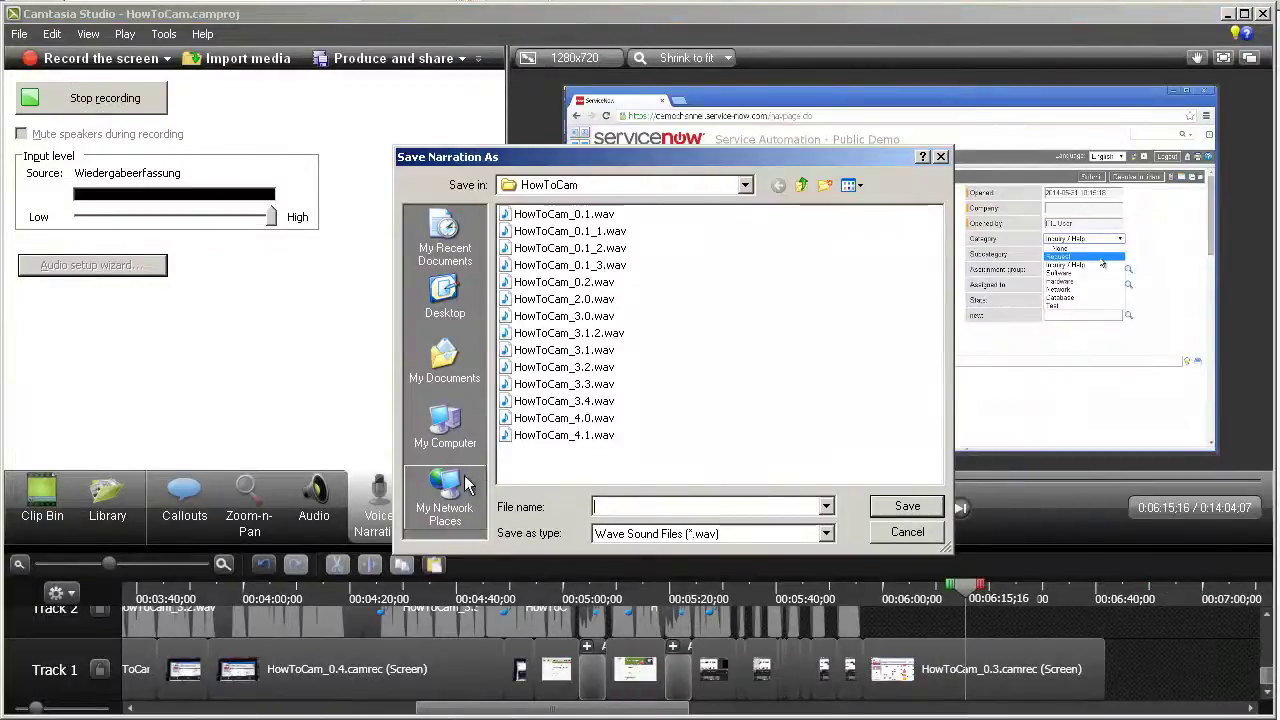
pyautogui.click(568, 437)
pyautogui.click(676, 507)
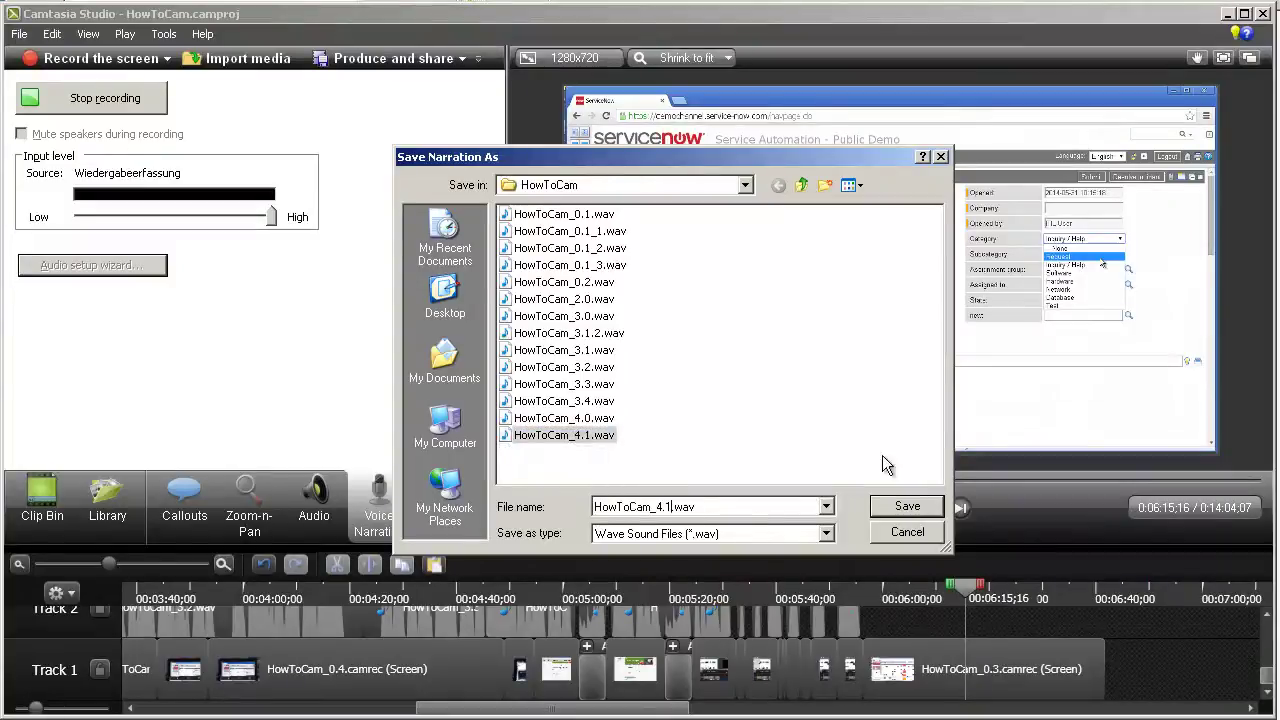
pyautogui.press('BackSpace')
pyautogui.write('2')
pyautogui.click(905, 506)
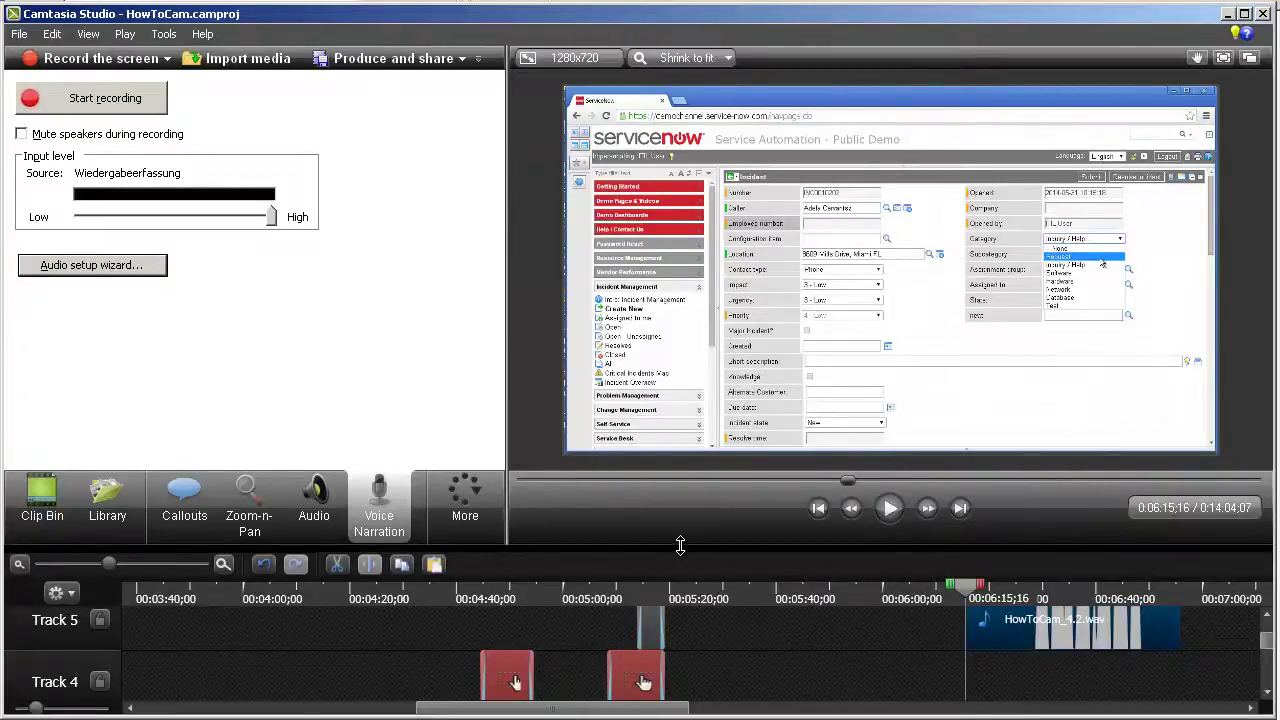
# Step: Move the HowToCam_4.2.wav clip onto Track 2 and set the playhead to 0:06:13;03
pyautogui.moveTo(683, 546); pyautogui.dragTo(718, 342)
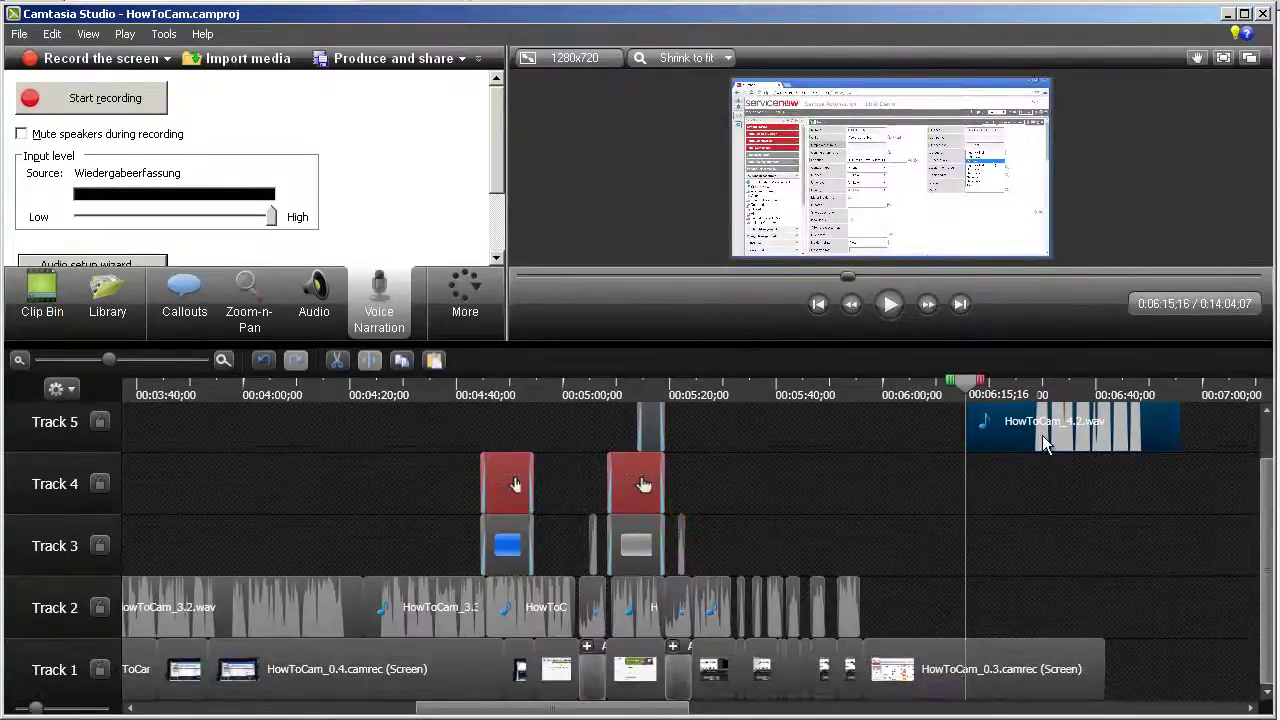
pyautogui.moveTo(1045, 432); pyautogui.dragTo(978, 614)
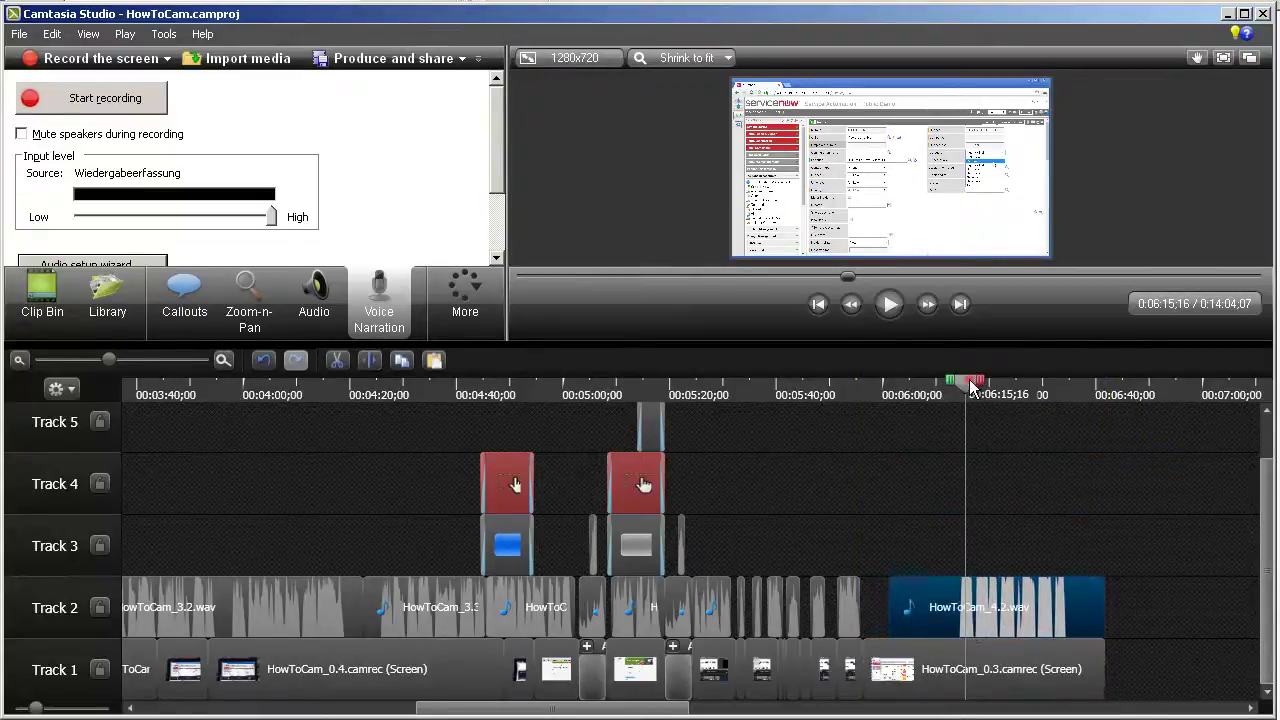
pyautogui.moveTo(971, 387); pyautogui.dragTo(958, 390)
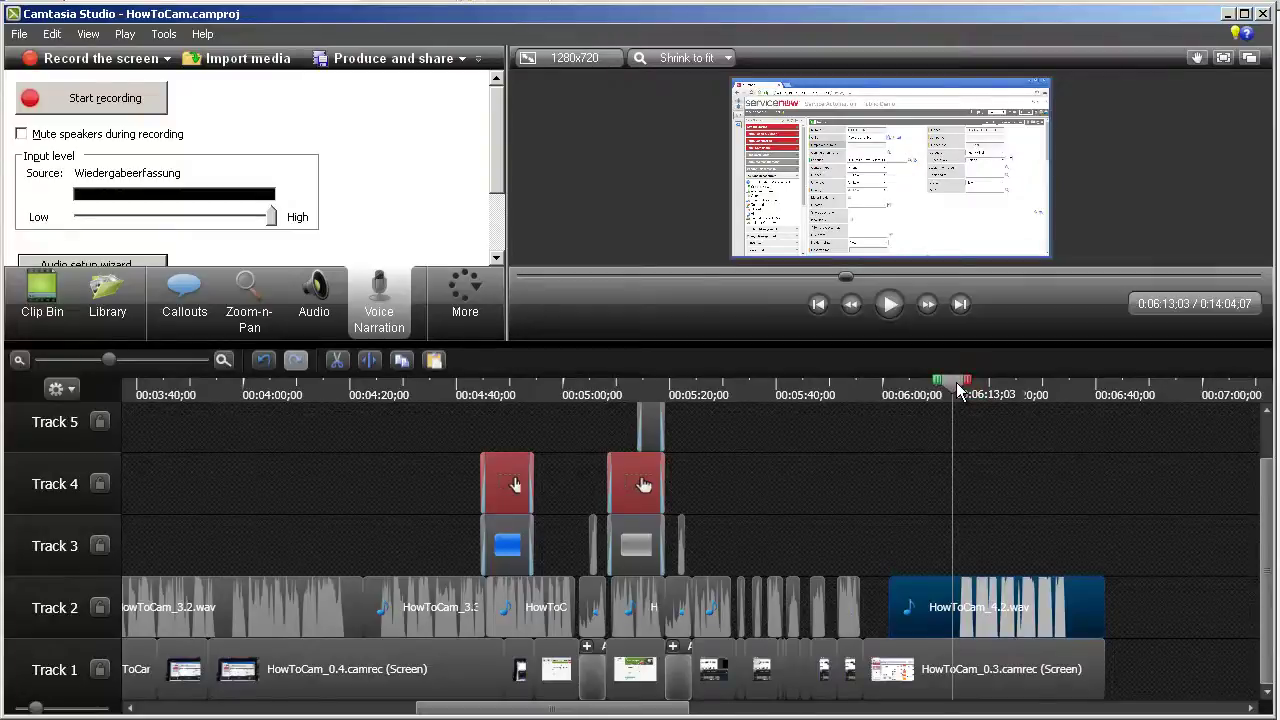
# Step: Cut off the leading piece of HowToCam_4.2.wav at the playhead
pyautogui.click(369, 360)
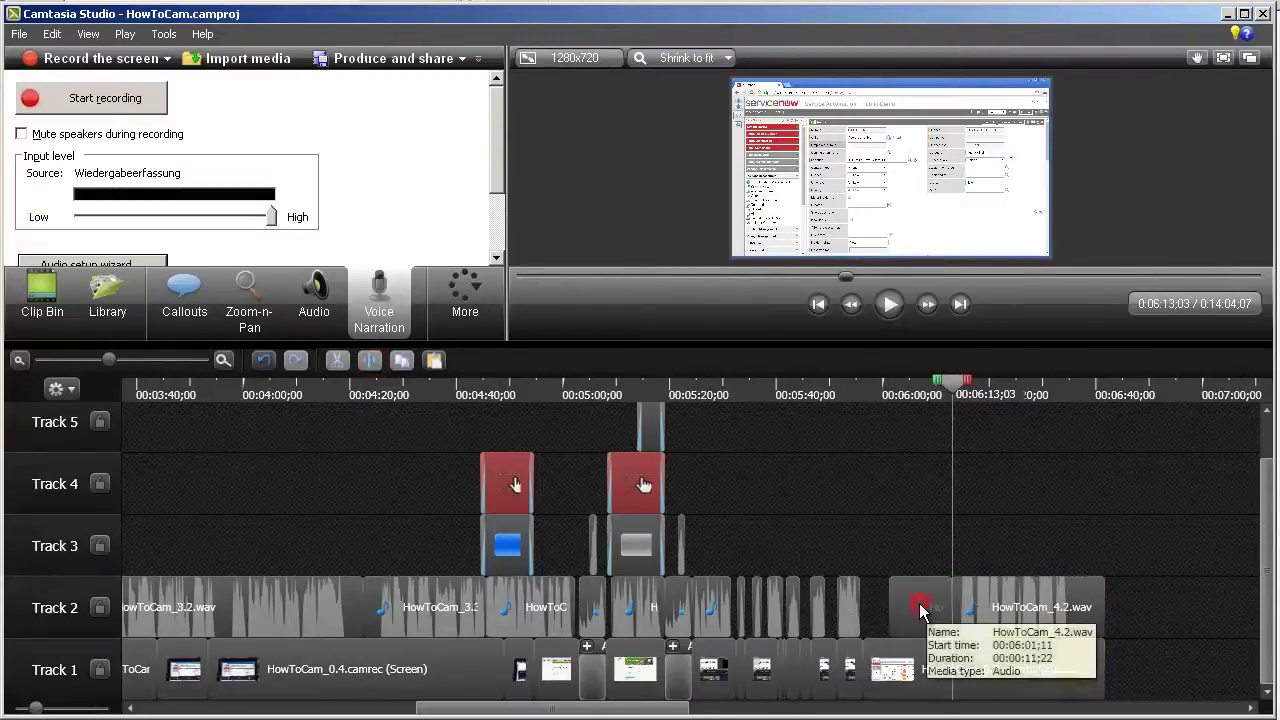
pyautogui.click(918, 602)
pyautogui.press('Delete')
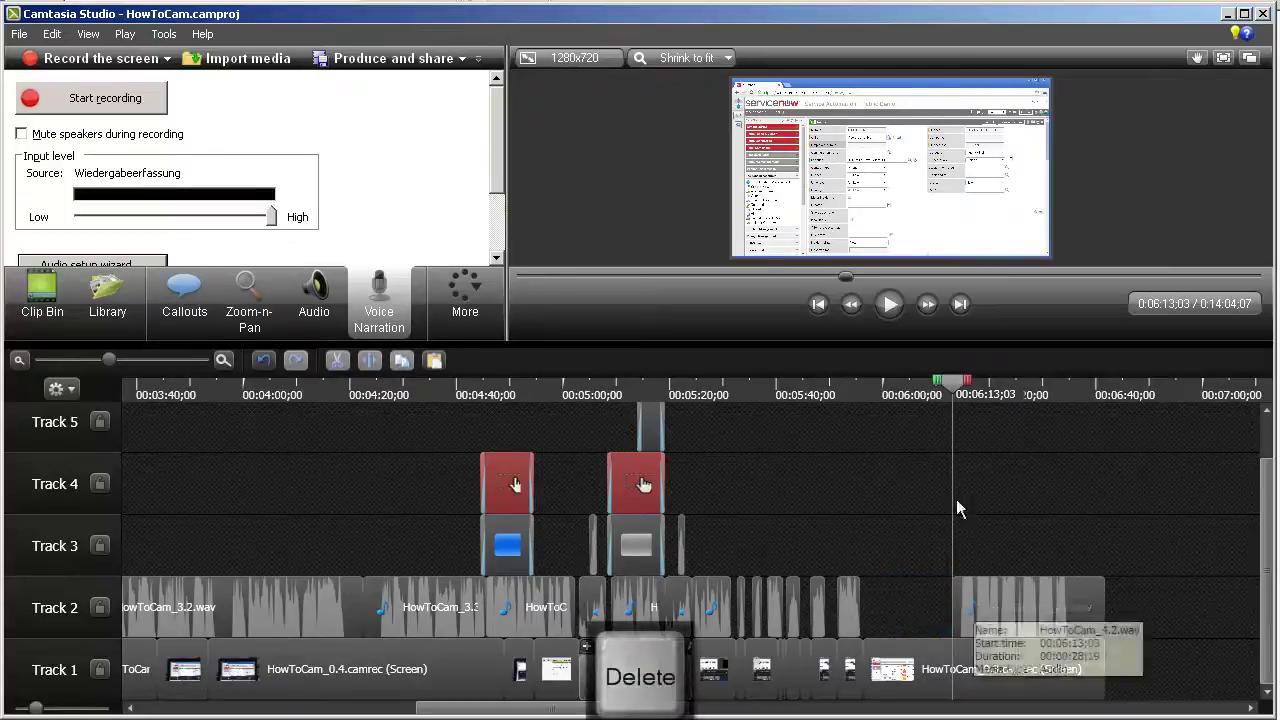
# Step: Split the clip near its end and delete the trailing piece, ending it at 0:06:35;19
pyautogui.moveTo(950, 380); pyautogui.dragTo(1073, 416)
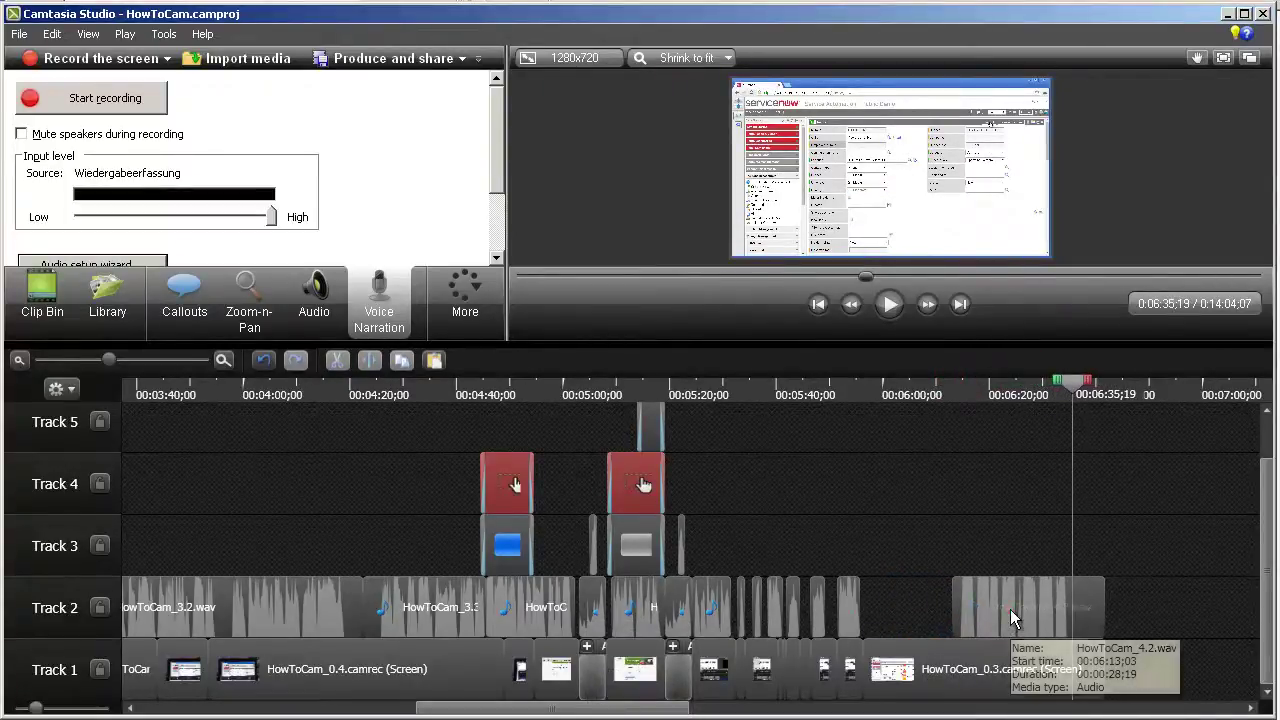
pyautogui.click(980, 612)
pyautogui.click(369, 359)
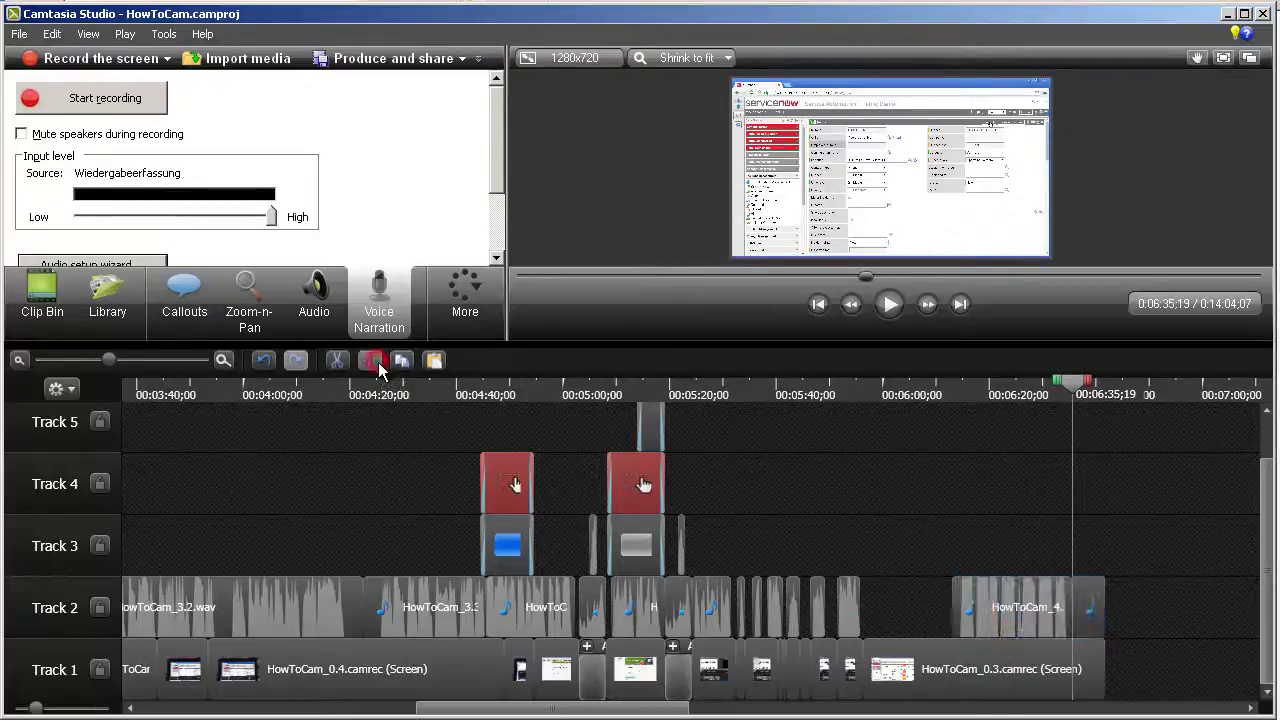
pyautogui.click(1087, 607)
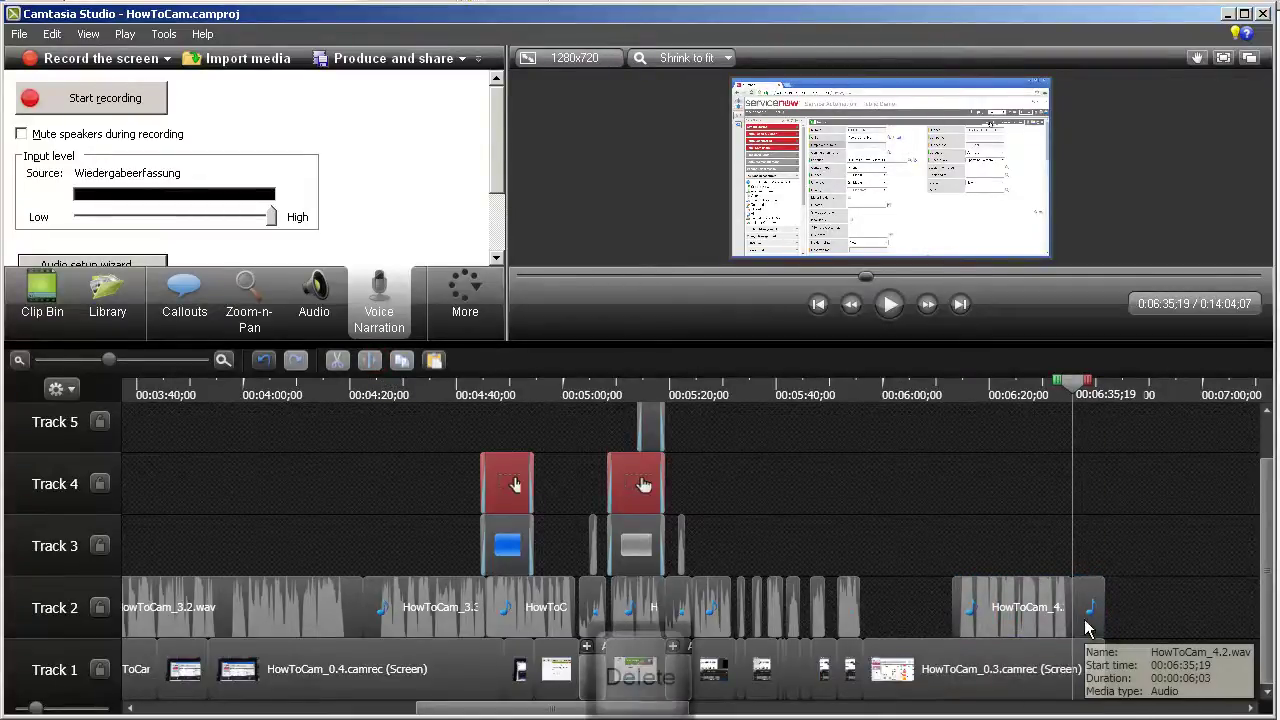
pyautogui.press('Delete')
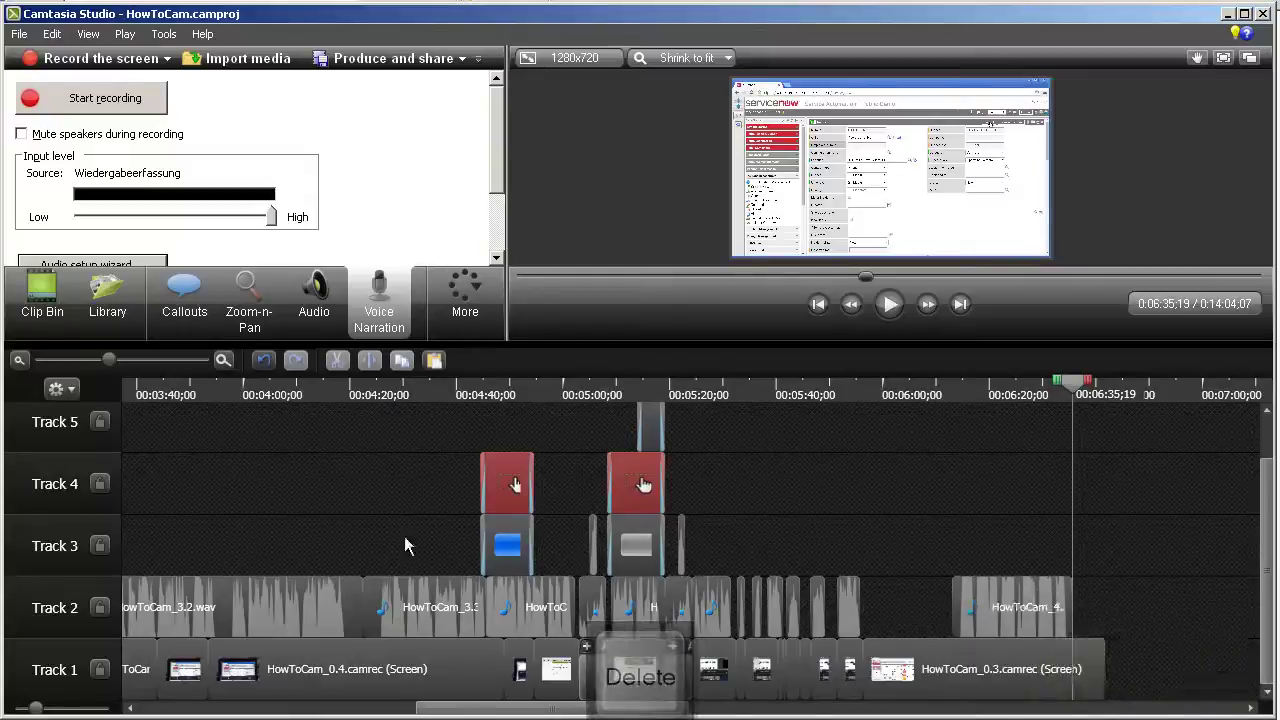
# Step: Zoom into the timeline and move HowToCam_4.2.wav earlier to line up with the video
pyautogui.click(224, 360)
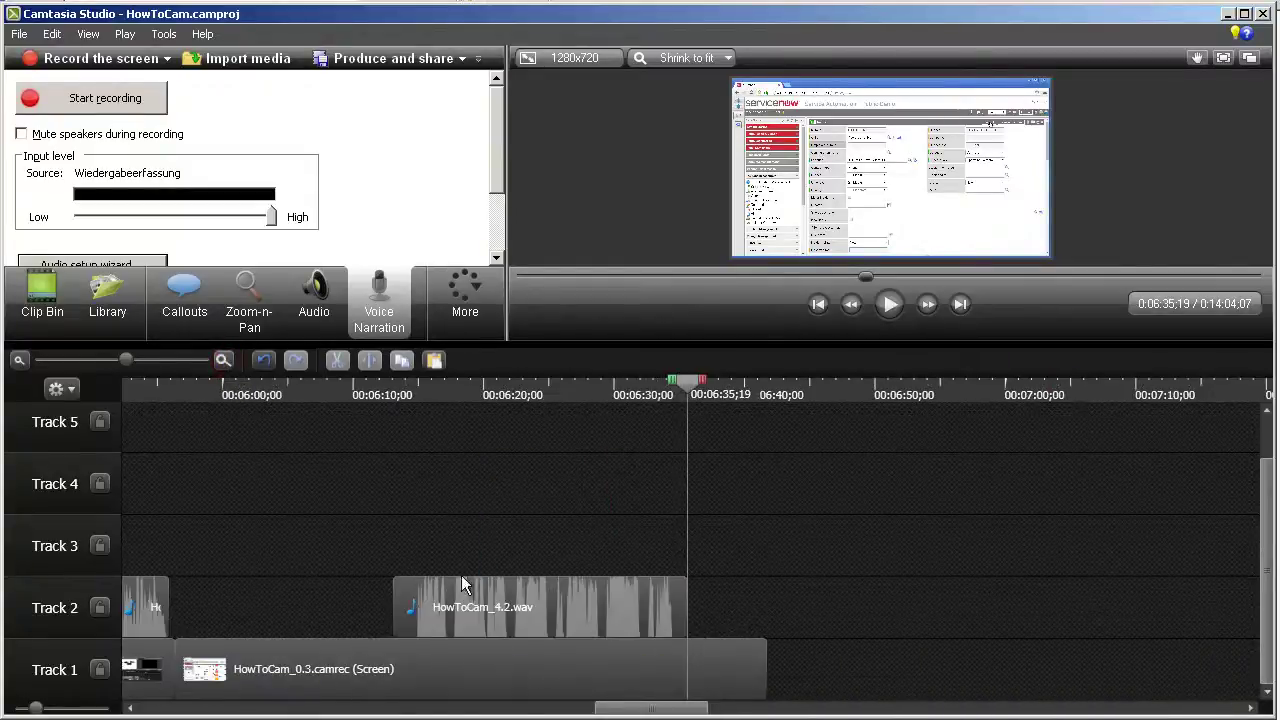
pyautogui.moveTo(534, 604); pyautogui.dragTo(434, 597)
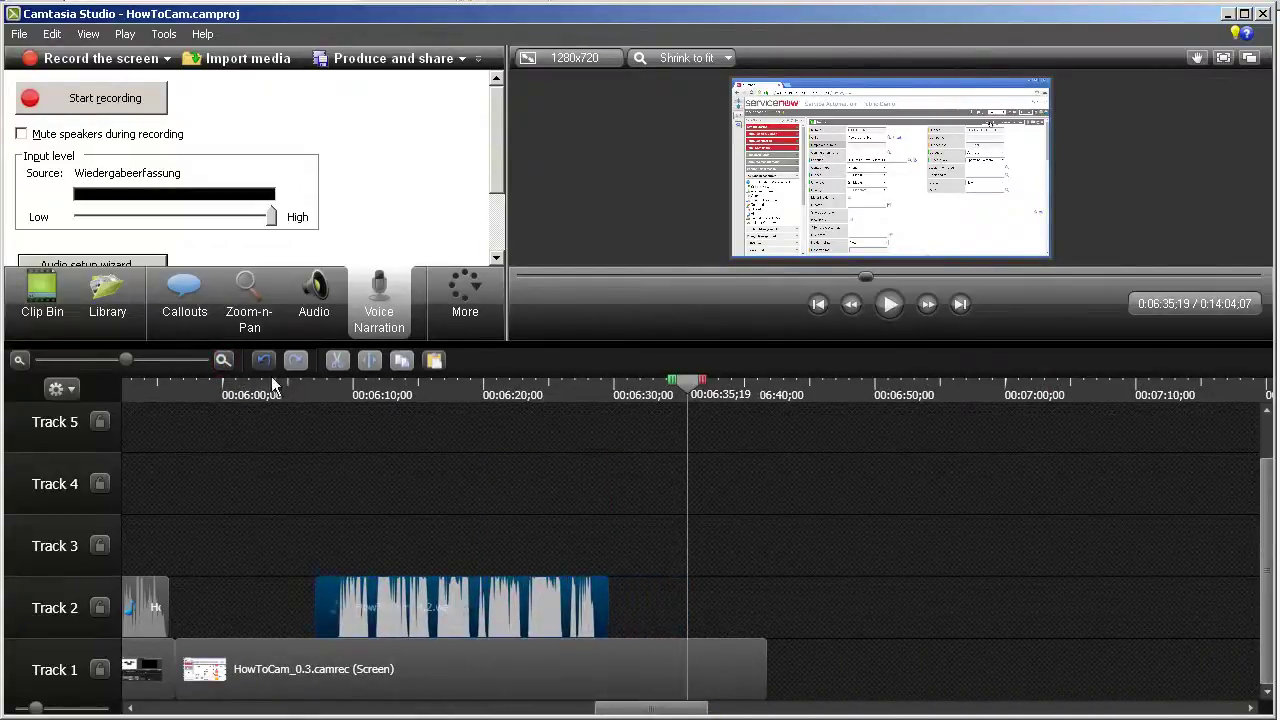
pyautogui.click(222, 360)
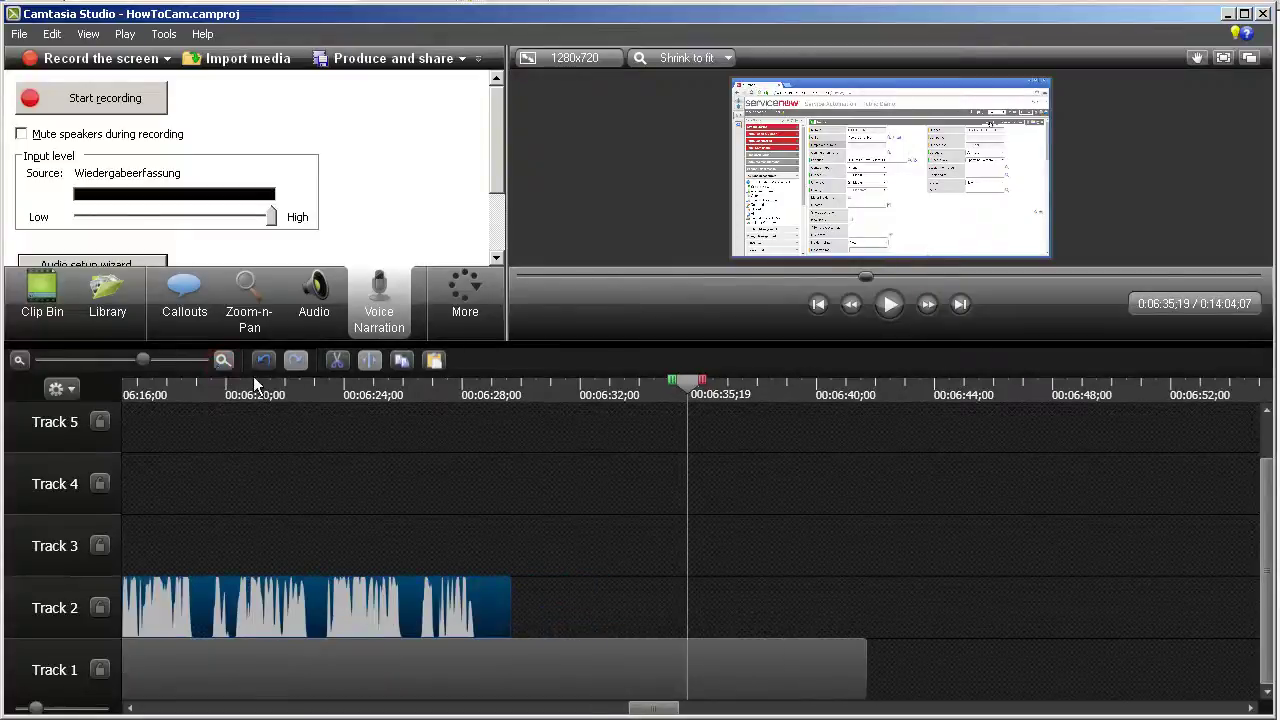
pyautogui.moveTo(672, 710); pyautogui.dragTo(632, 710)
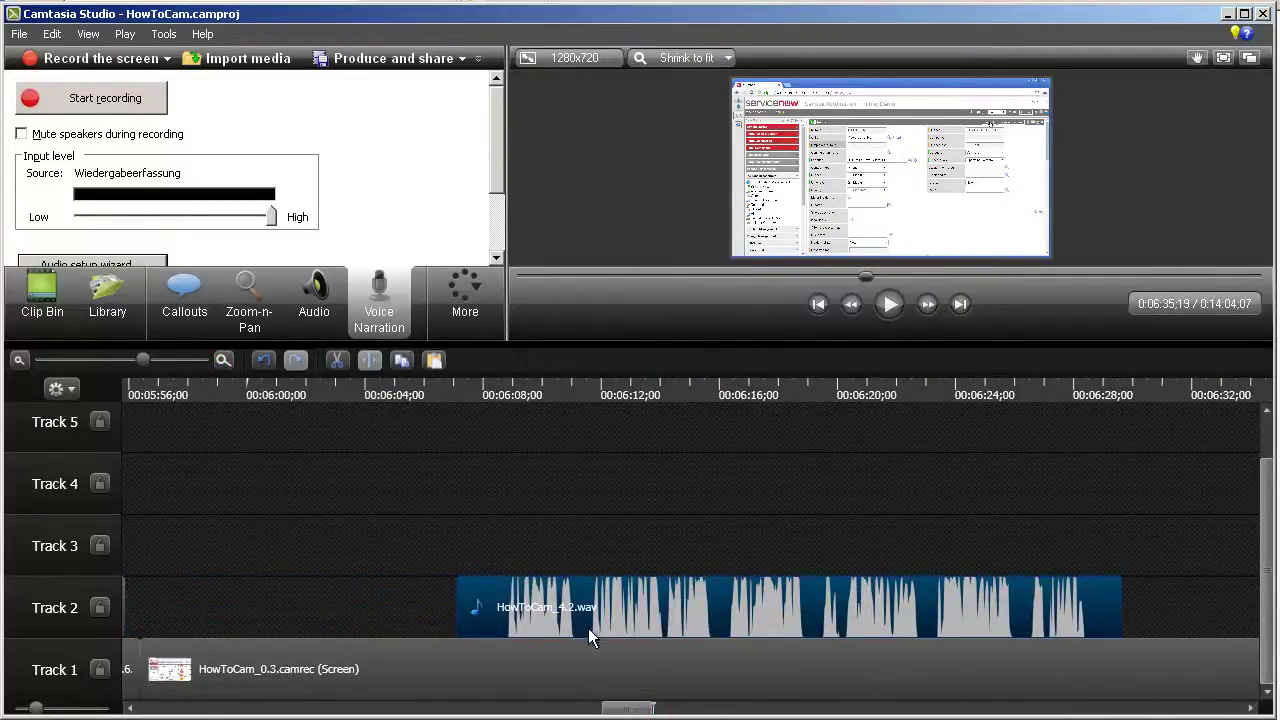
pyautogui.moveTo(585, 622); pyautogui.dragTo(256, 594)
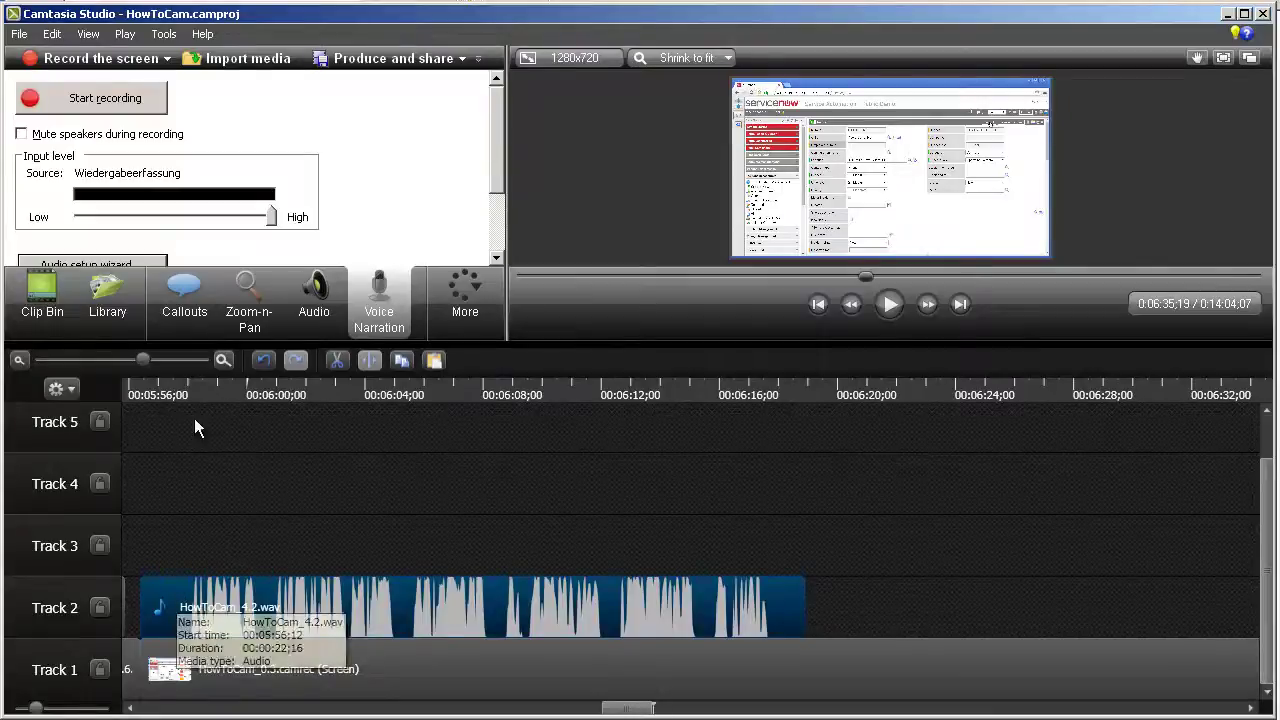
# Step: Trim the clip's opening at 0:05:57;26 and slide the remaining narration earlier
pyautogui.click(180, 392)
pyautogui.moveTo(183, 392); pyautogui.dragTo(188, 392)
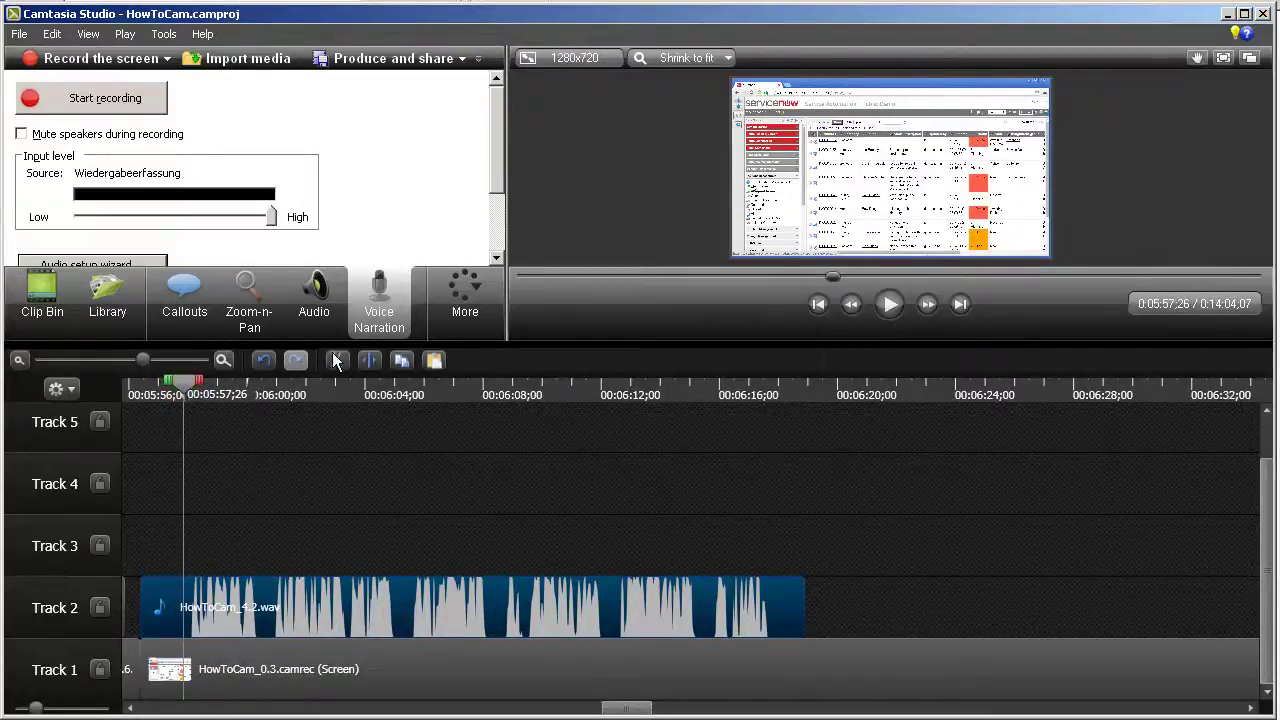
pyautogui.click(371, 361)
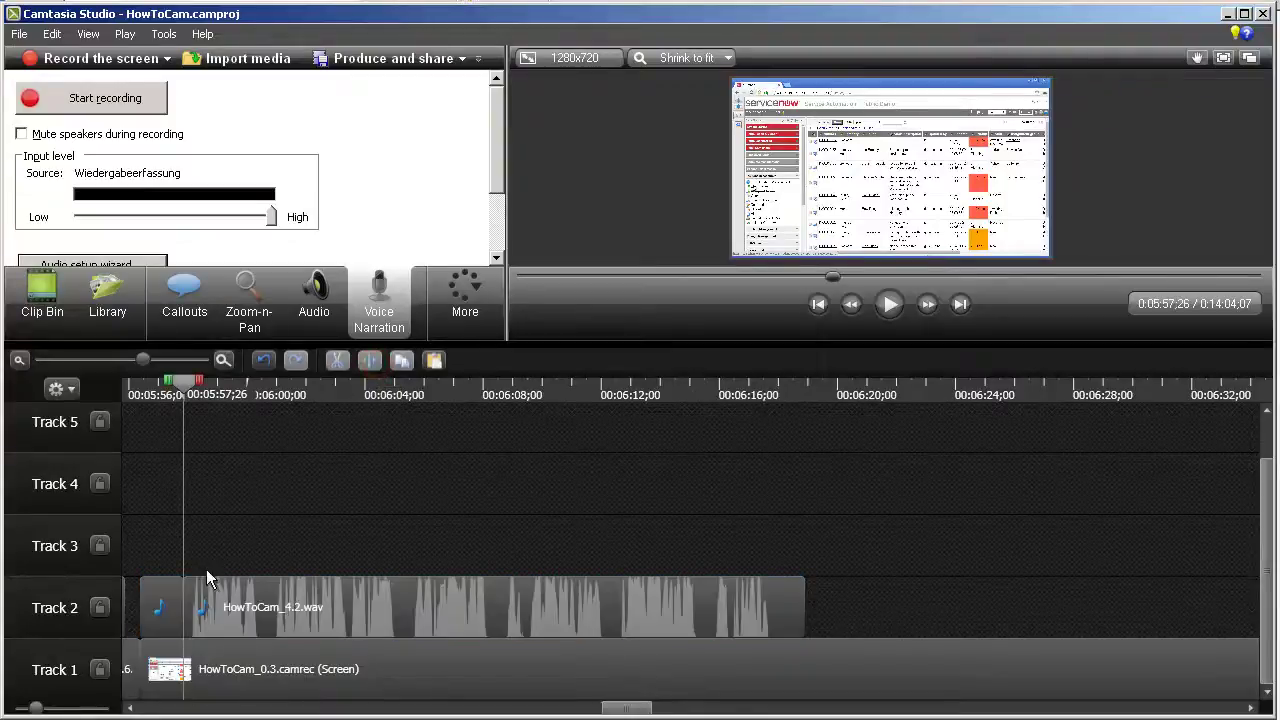
pyautogui.click(157, 604)
pyautogui.press('Delete')
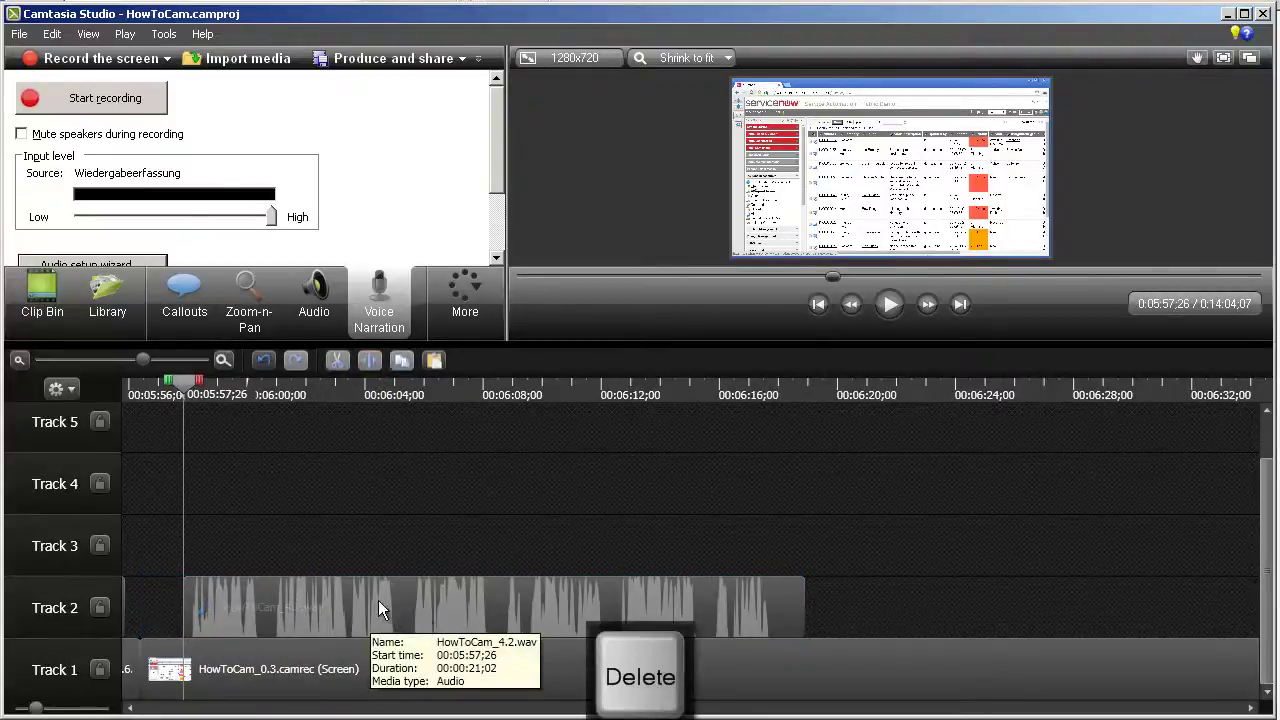
pyautogui.moveTo(378, 600); pyautogui.dragTo(327, 596)
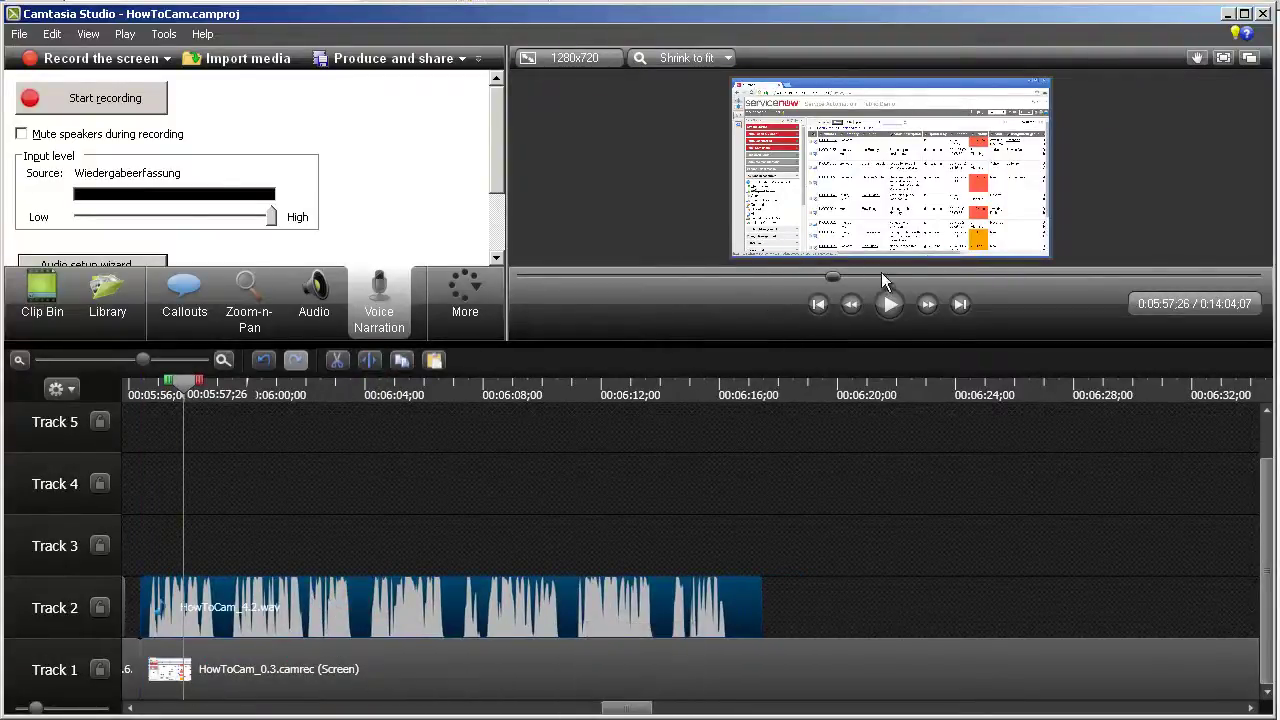
# Step: Enlarge the video preview while keeping Tracks 1 and 2 visible
pyautogui.moveTo(873, 345); pyautogui.dragTo(858, 400)
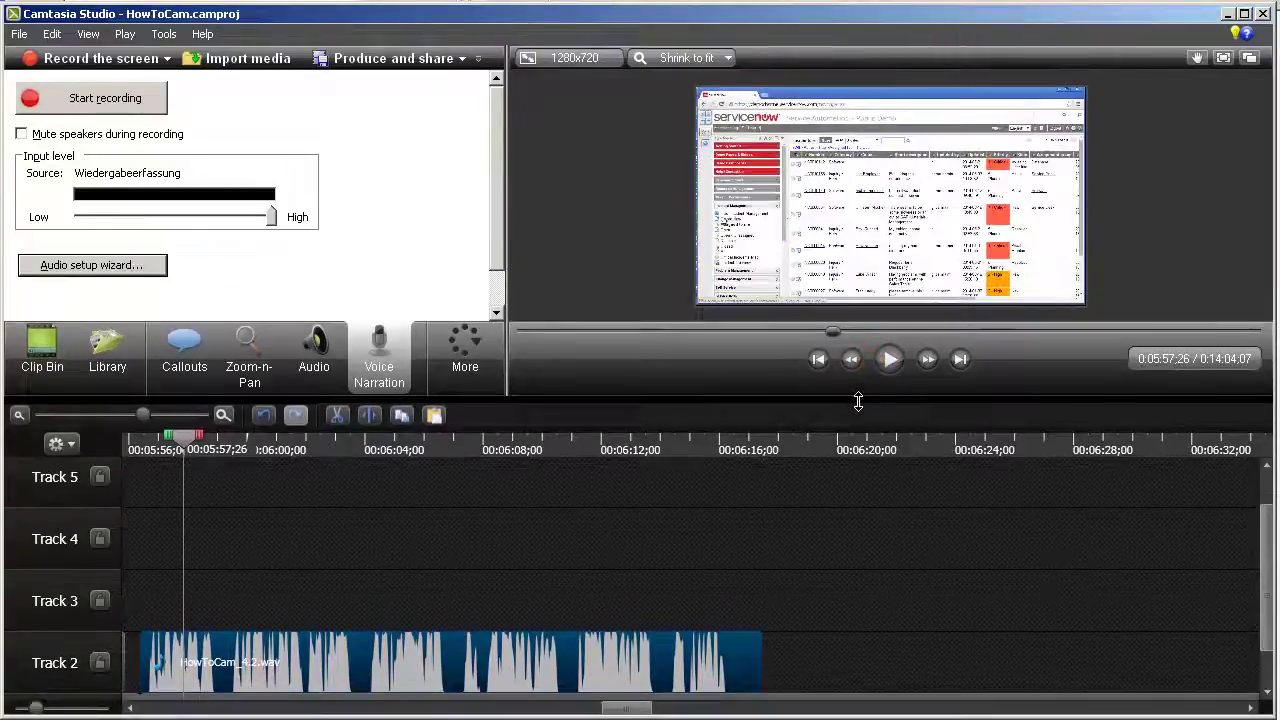
pyautogui.scroll(-1, 1266, 550)
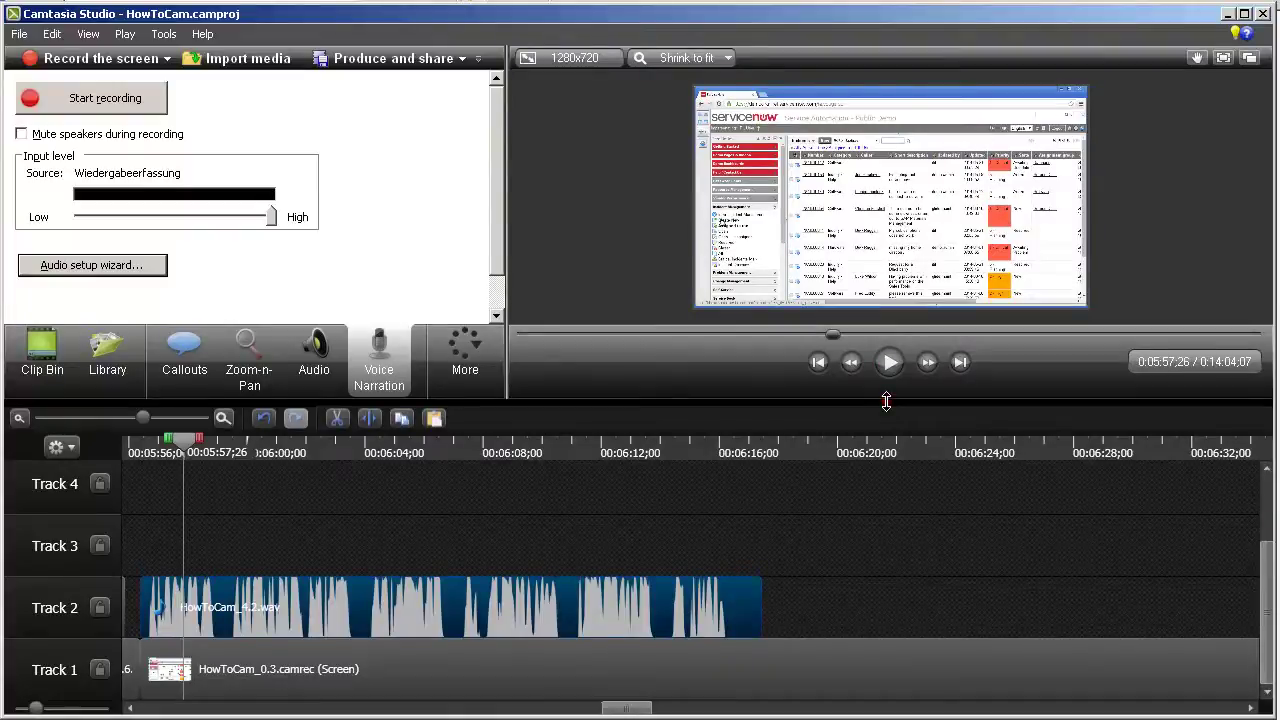
pyautogui.moveTo(883, 405); pyautogui.dragTo(873, 530)
pyautogui.scroll(-2, 1164, 630)
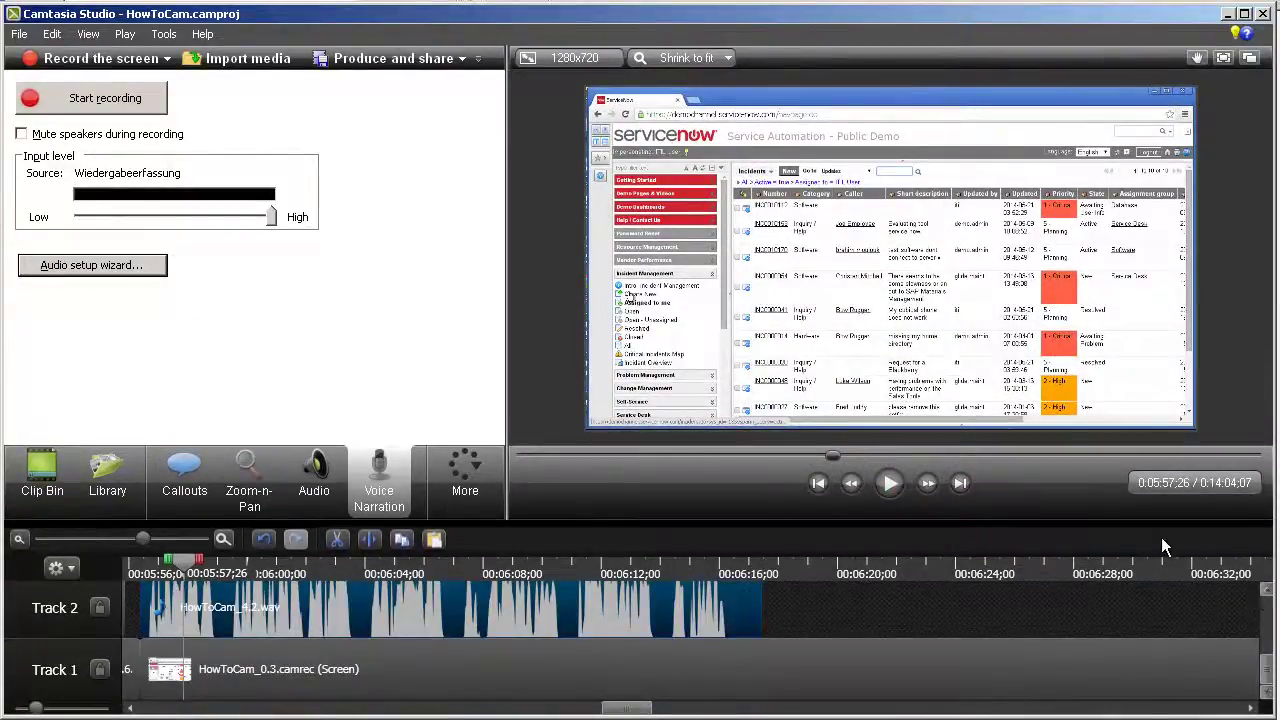
pyautogui.moveTo(822, 517); pyautogui.dragTo(826, 500)
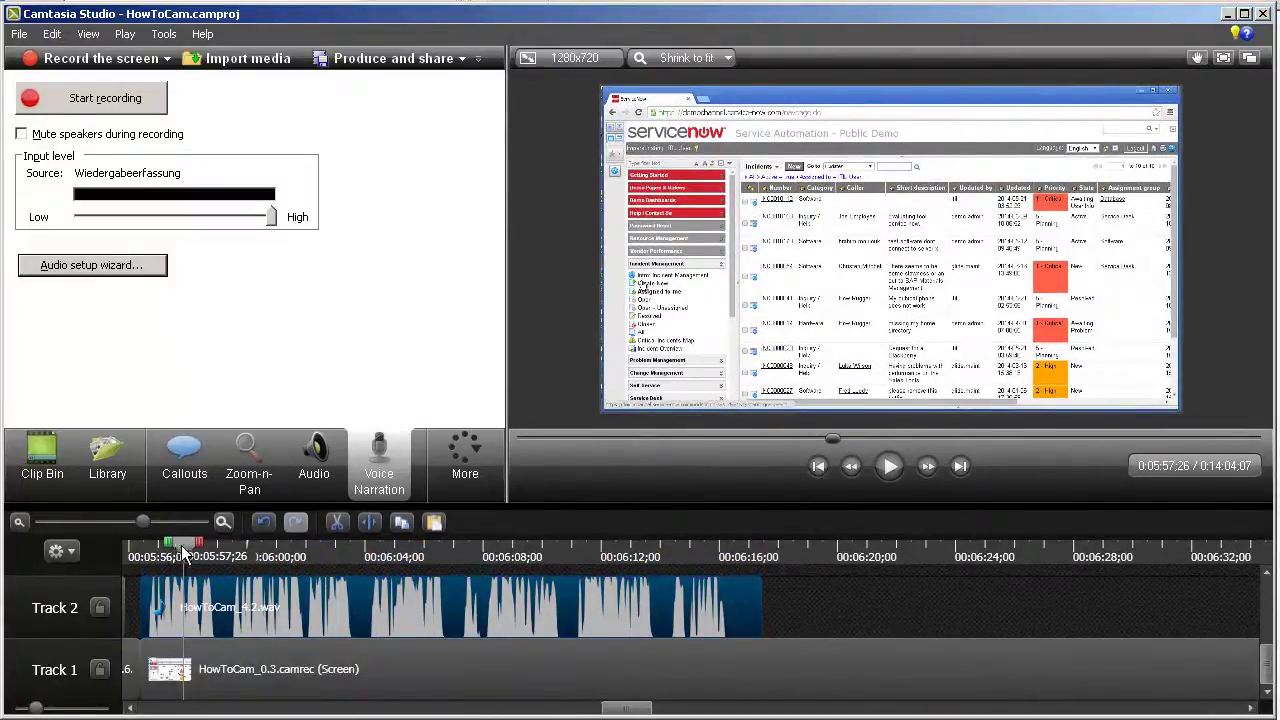
# Step: Play the narration against the video, then return the playhead to about 0:05:59;17
pyautogui.moveTo(183, 550); pyautogui.dragTo(142, 550)
pyautogui.press('space')
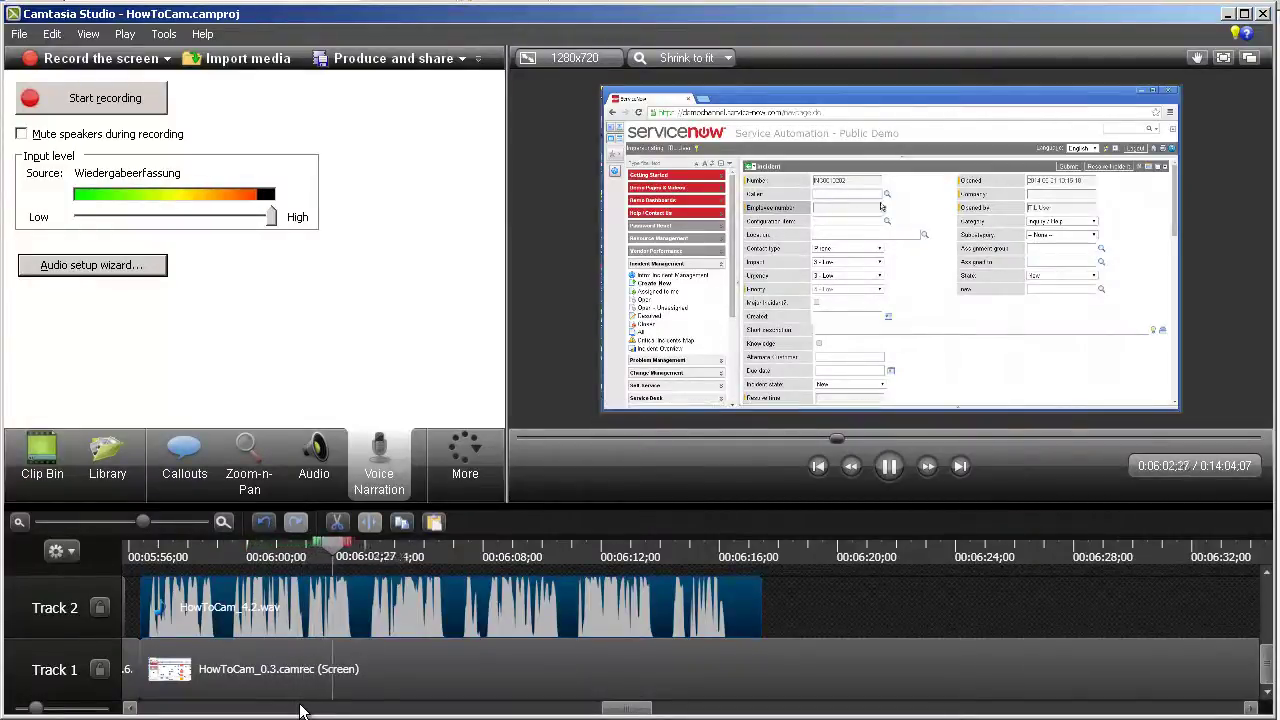
pyautogui.press('space')
pyautogui.moveTo(344, 546); pyautogui.dragTo(228, 551)
# Step: Split the narration at 0:05:59;08, shift the later part right, and replay from 0:06:00;09
pyautogui.click(370, 523)
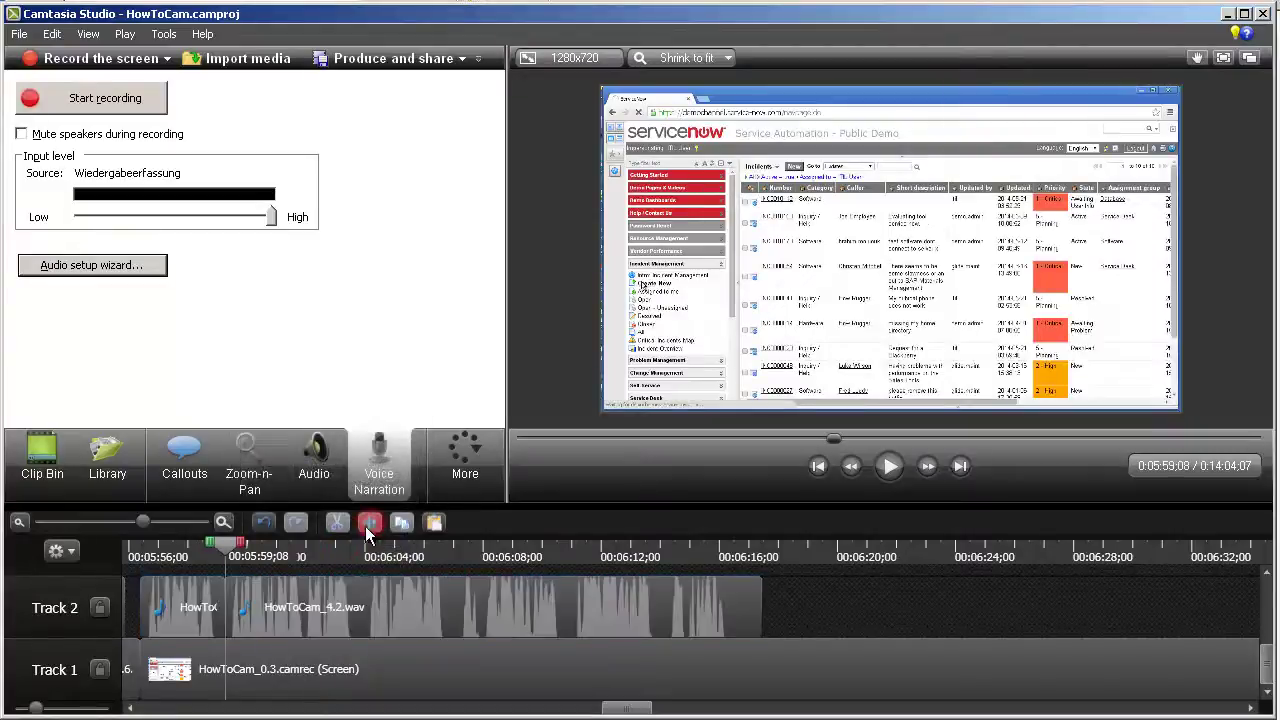
pyautogui.moveTo(323, 607); pyautogui.dragTo(349, 607)
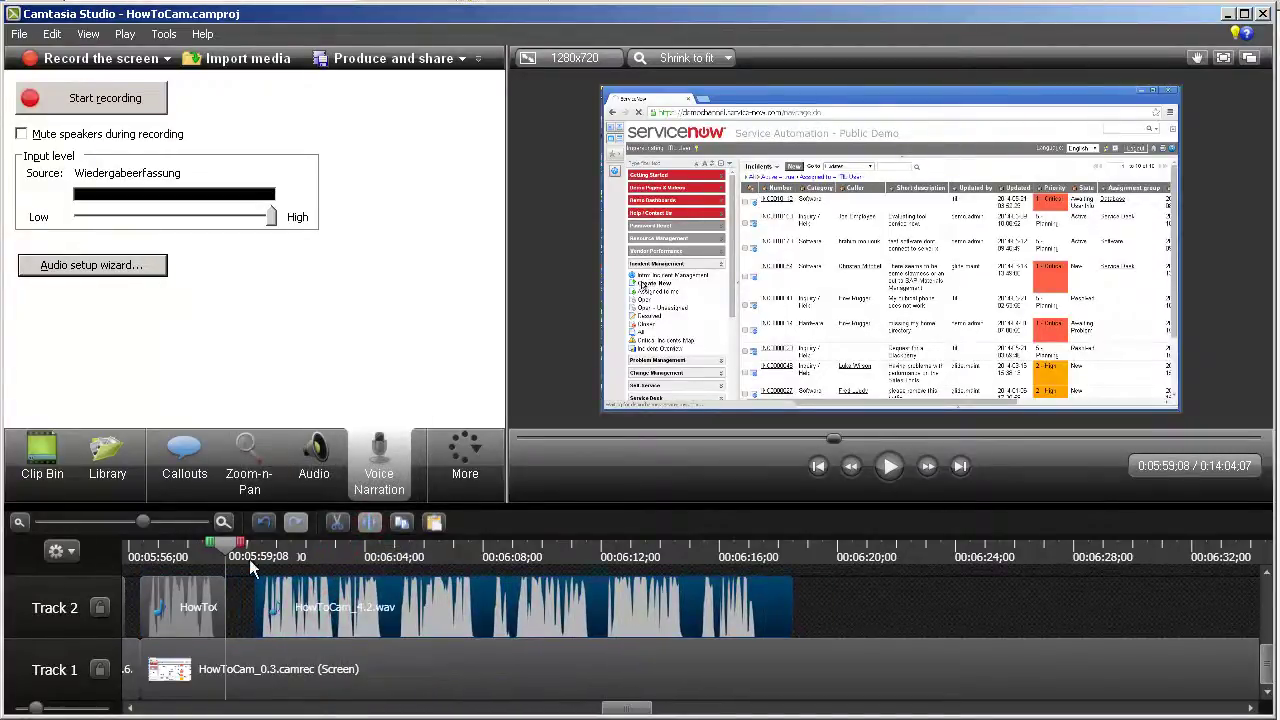
pyautogui.moveTo(238, 545); pyautogui.dragTo(252, 543)
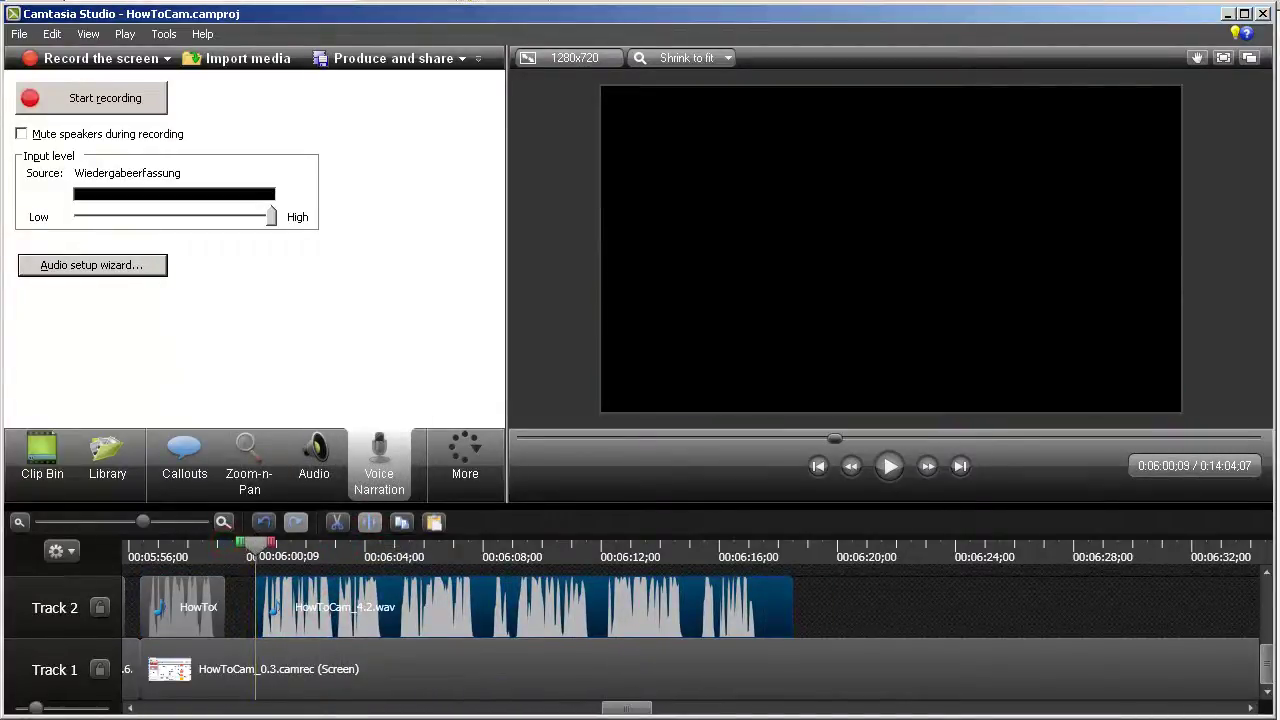
pyautogui.press('space')
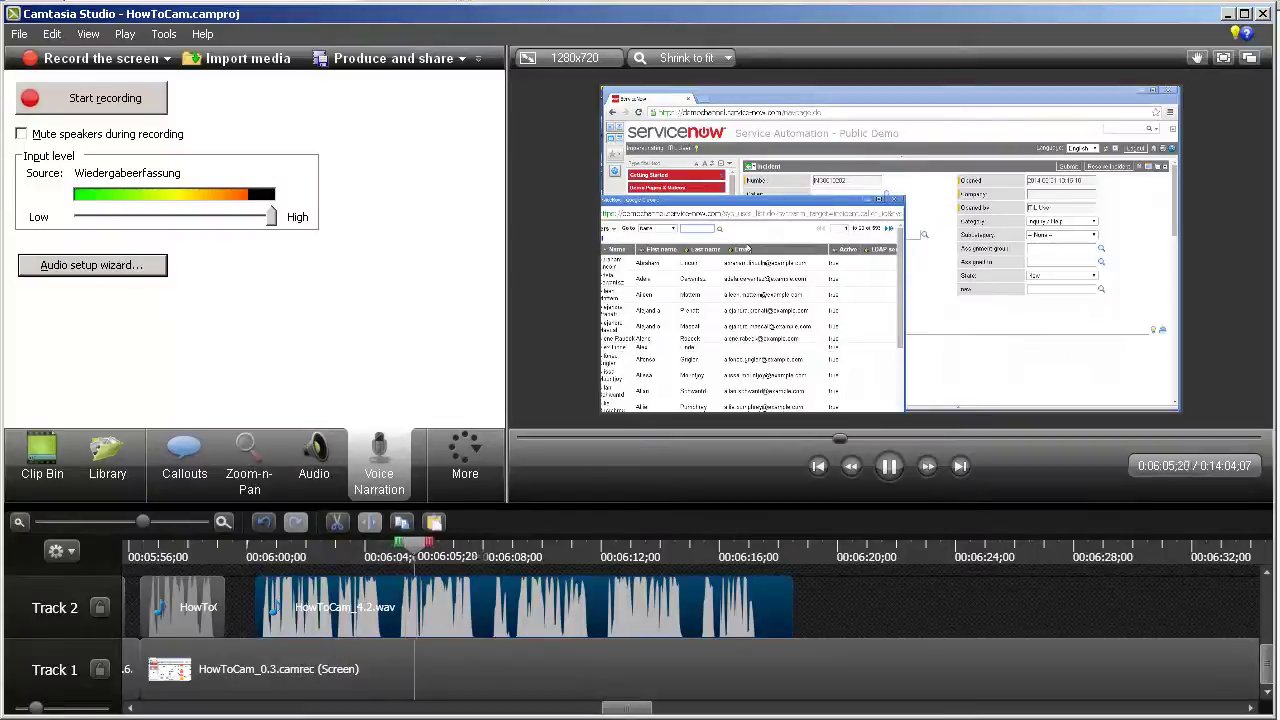
pyautogui.press('space')
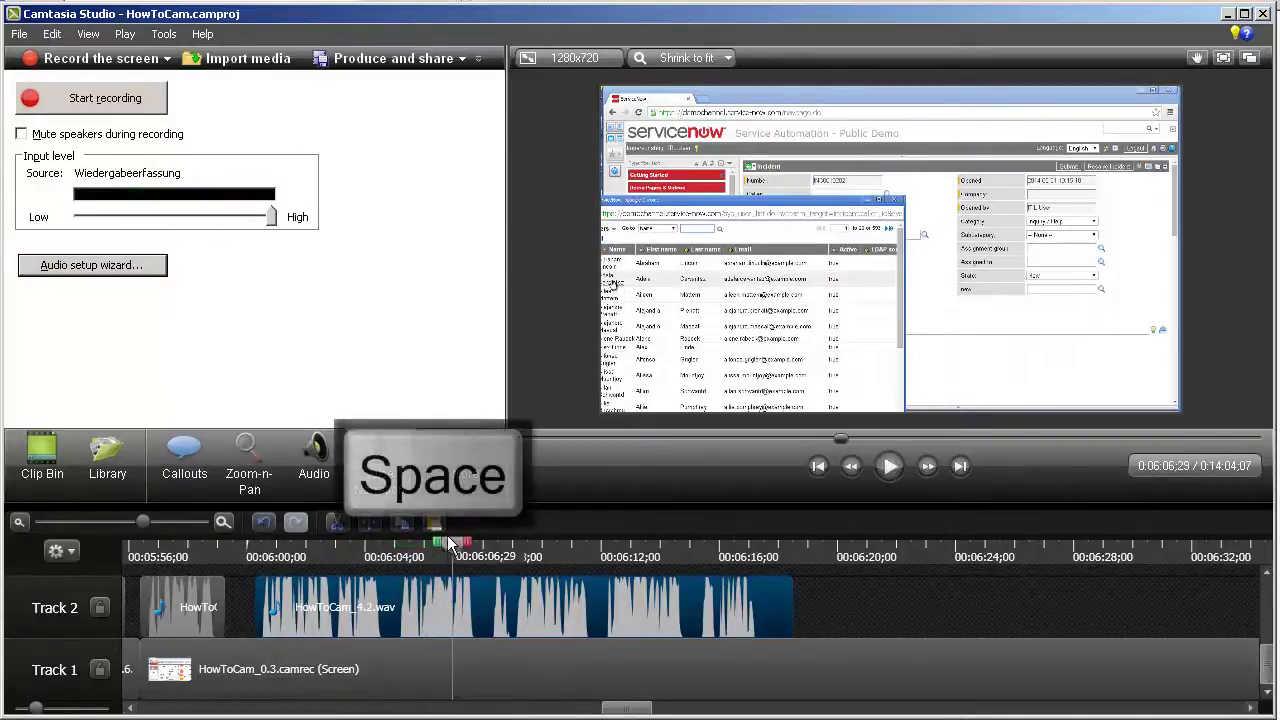
# Step: Split the narration again at 0:06:04;28, move the middle and last pieces later, and replay
pyautogui.moveTo(450, 545); pyautogui.dragTo(380, 540)
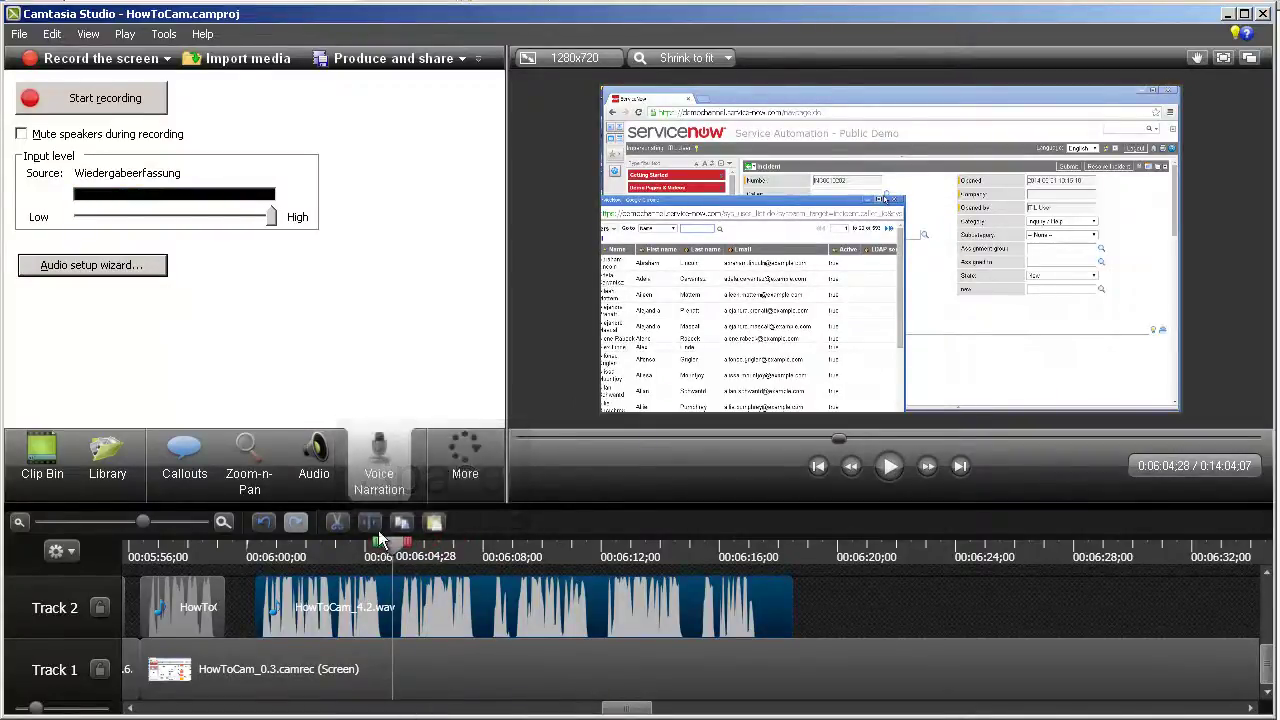
pyautogui.click(369, 521)
pyautogui.moveTo(440, 605); pyautogui.dragTo(590, 635)
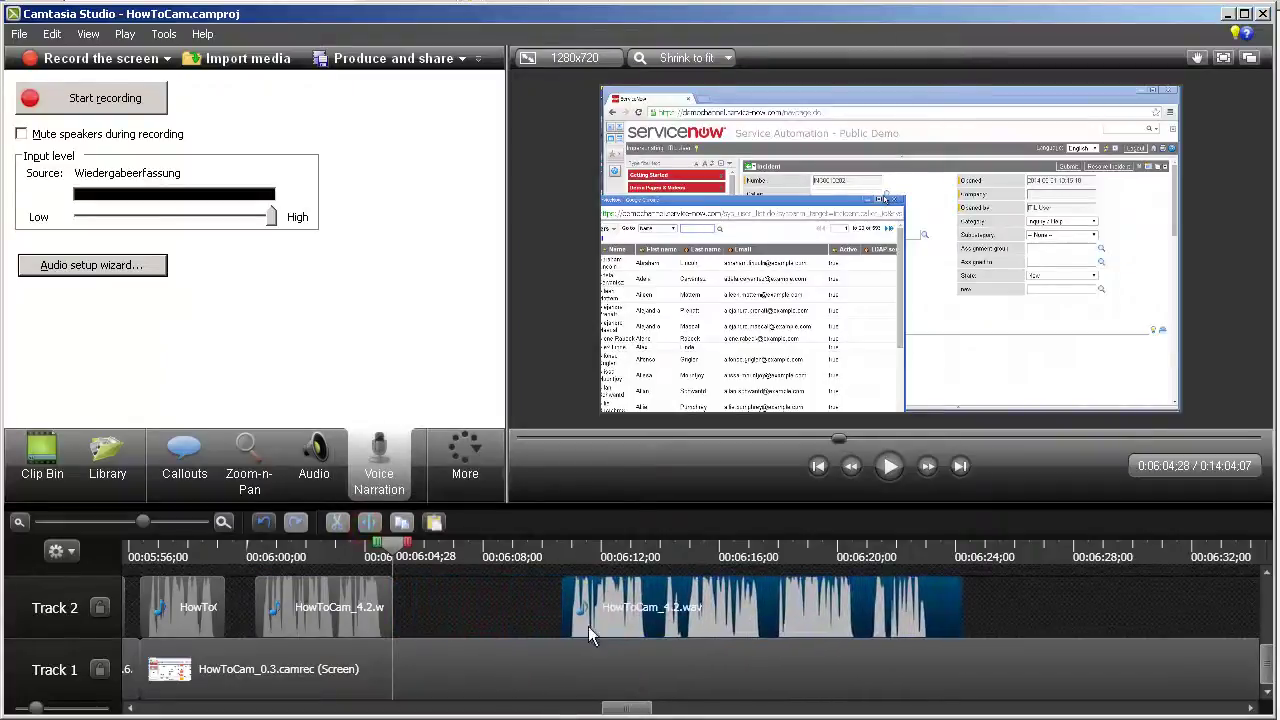
pyautogui.moveTo(337, 623); pyautogui.dragTo(200, 548)
pyautogui.press('space')
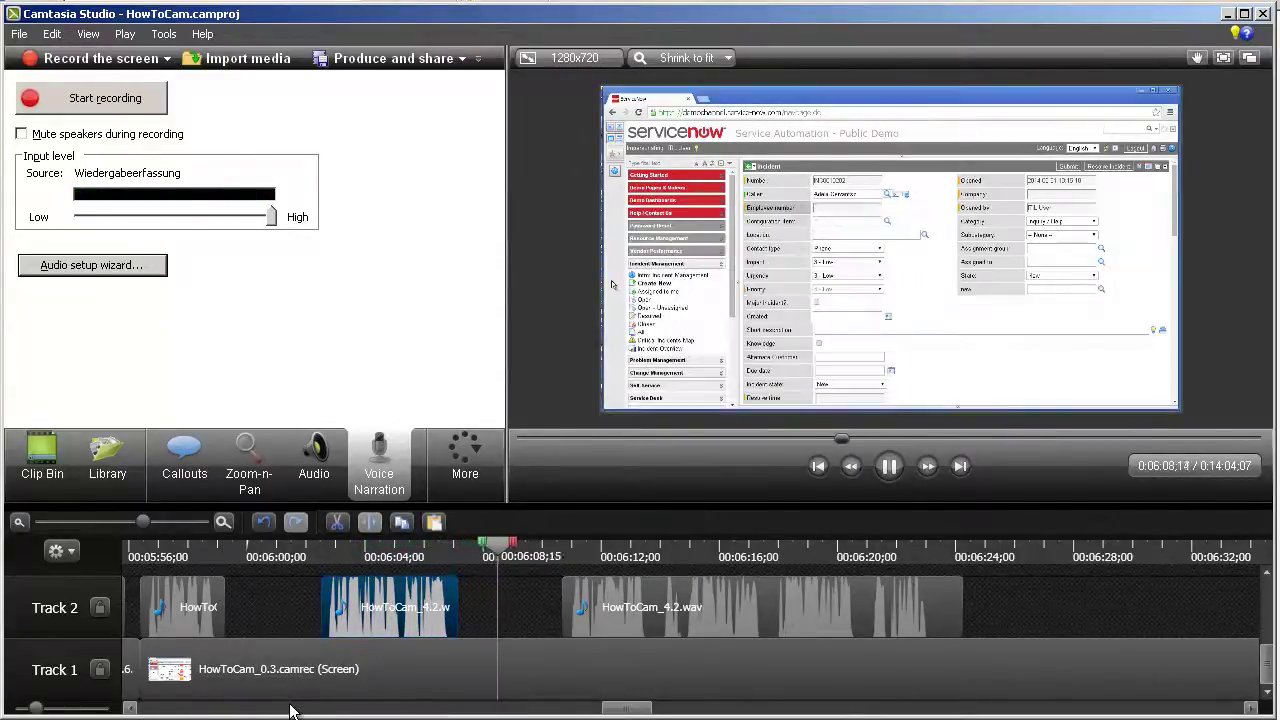
pyautogui.press('space')
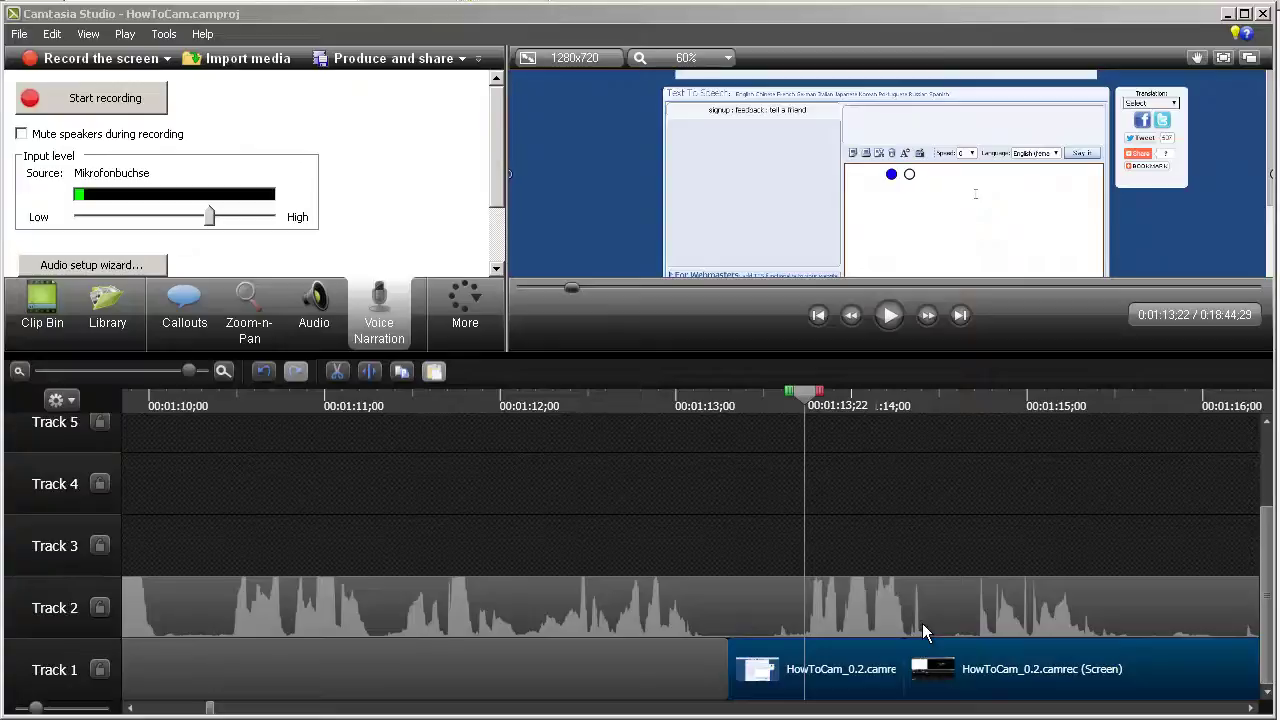
# Step: Find and select the Cube rotate transition in the Transitions list
pyautogui.click(474, 314)
pyautogui.click(466, 342)
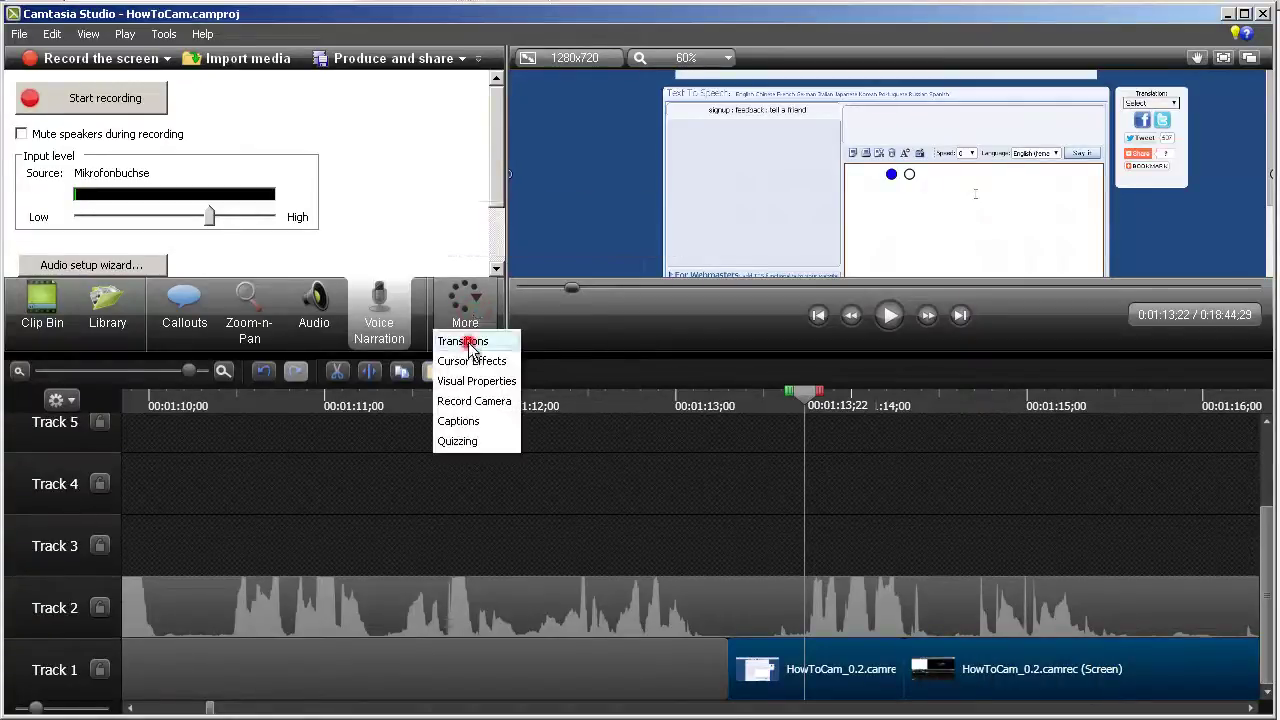
pyautogui.click(484, 256)
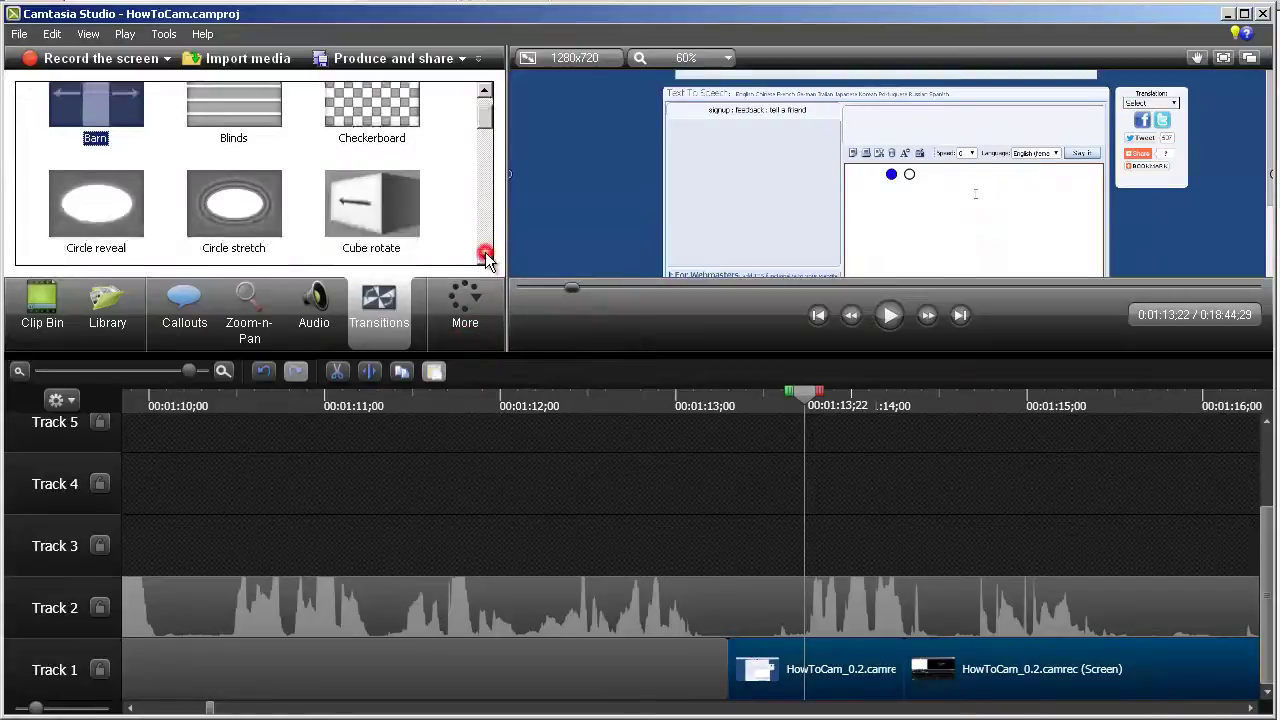
pyautogui.click(484, 256)
pyautogui.click(484, 256)
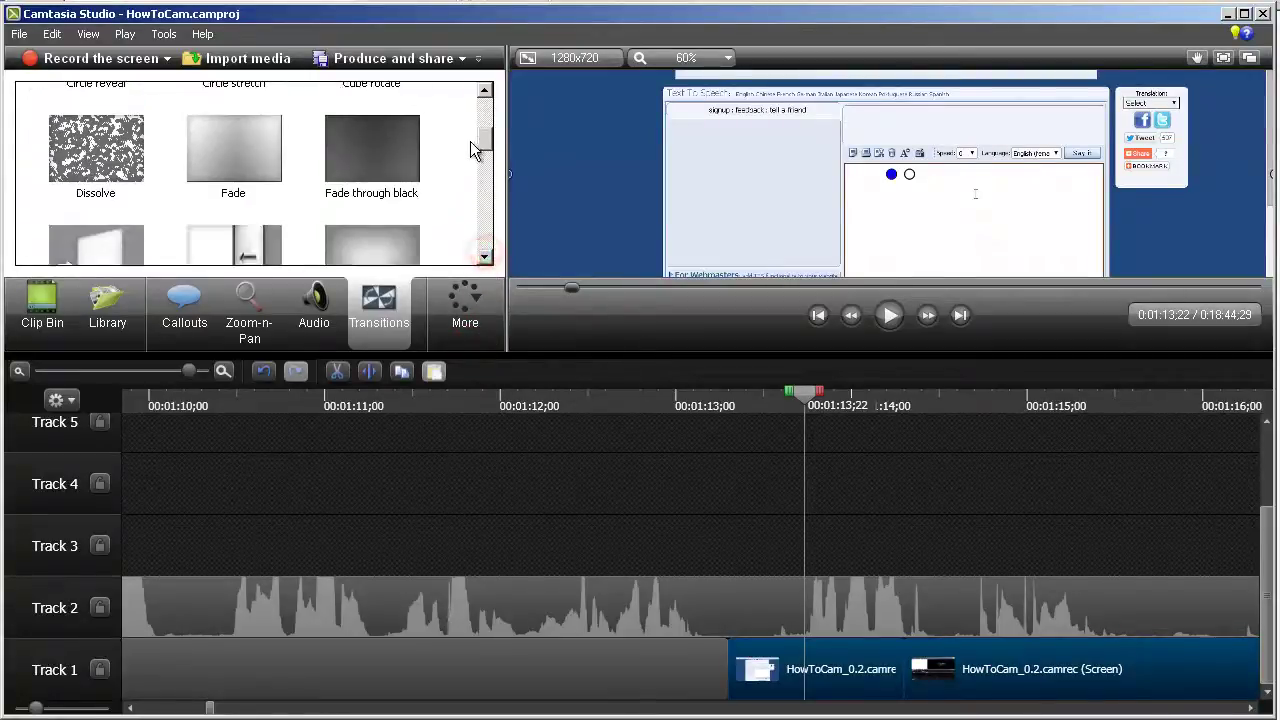
pyautogui.click(484, 92)
pyautogui.click(360, 145)
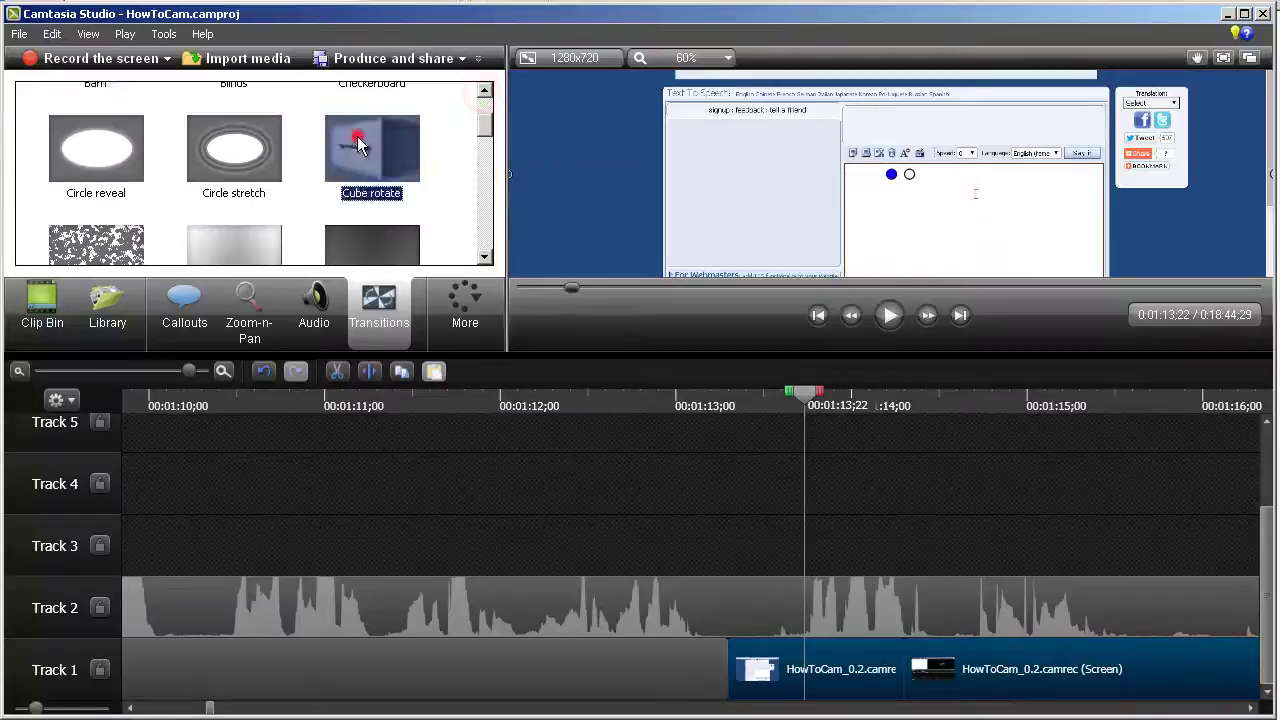
# Step: Drop Cube rotate between the two HowToCam_0.2 clips on Track 1 and preview it
pyautogui.moveTo(367, 152); pyautogui.dragTo(508, 243)
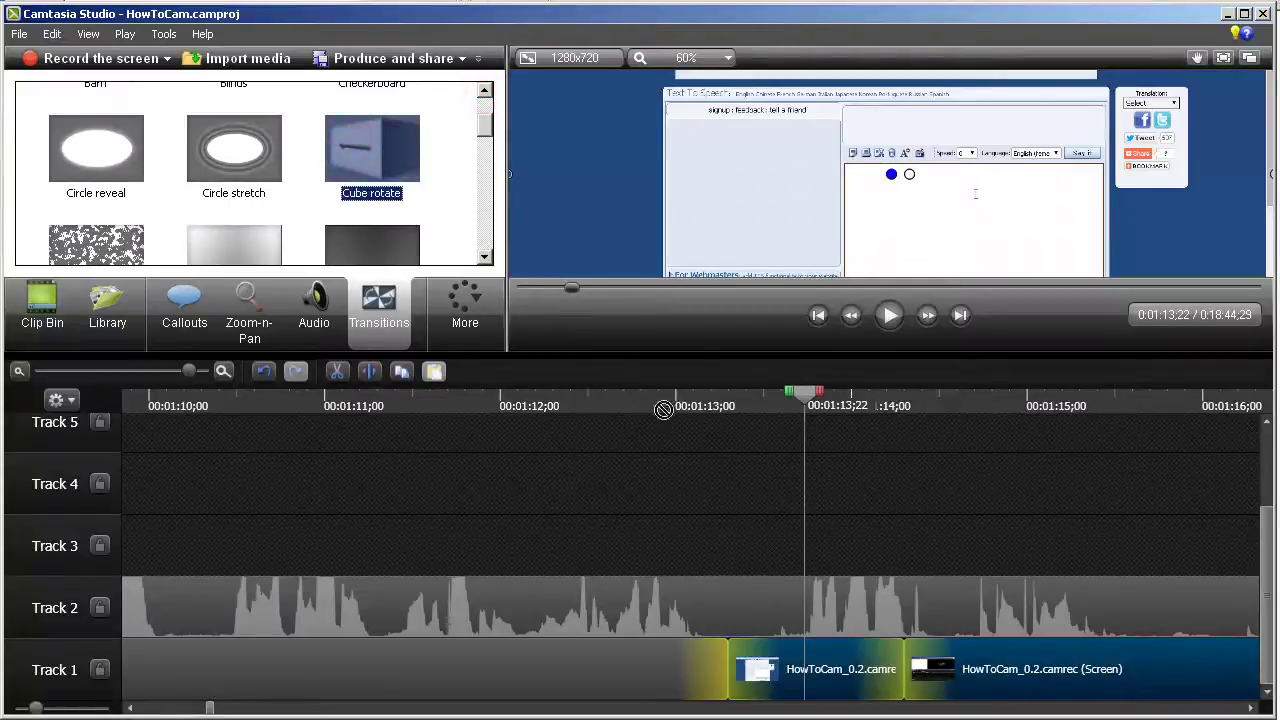
pyautogui.moveTo(879, 632); pyautogui.dragTo(912, 674)
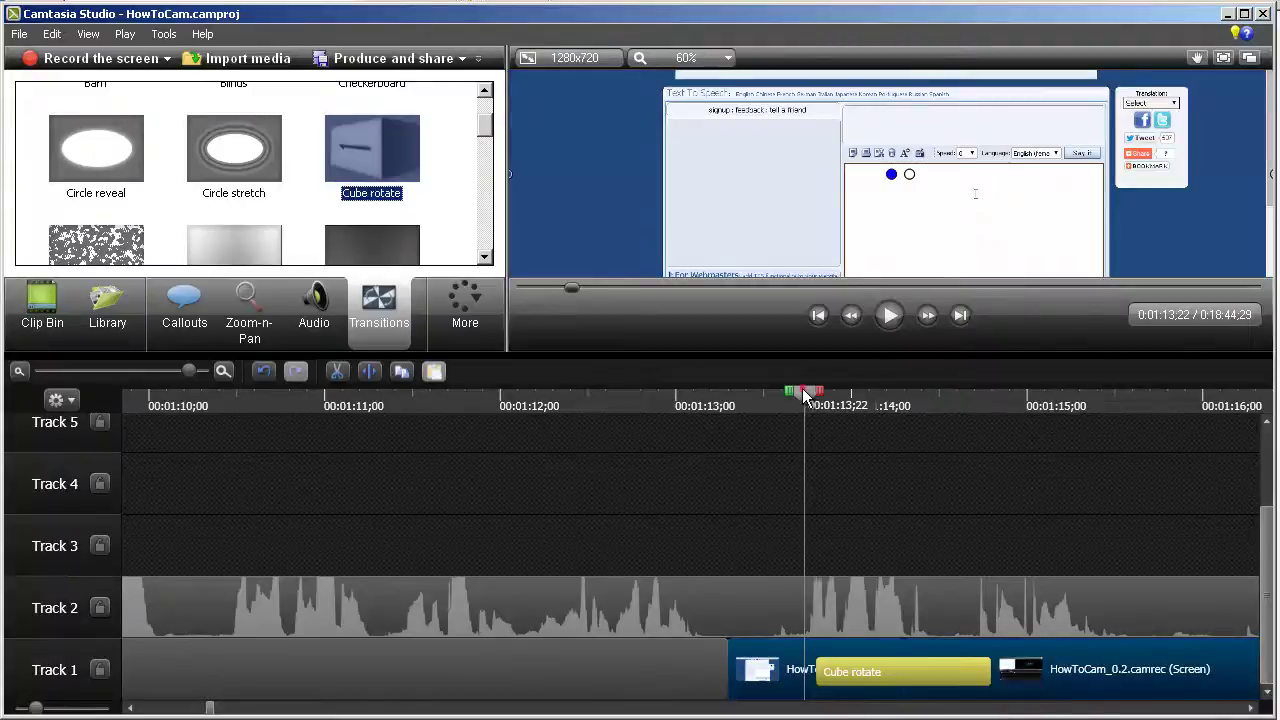
pyautogui.moveTo(810, 392); pyautogui.dragTo(760, 397)
pyautogui.press('space')
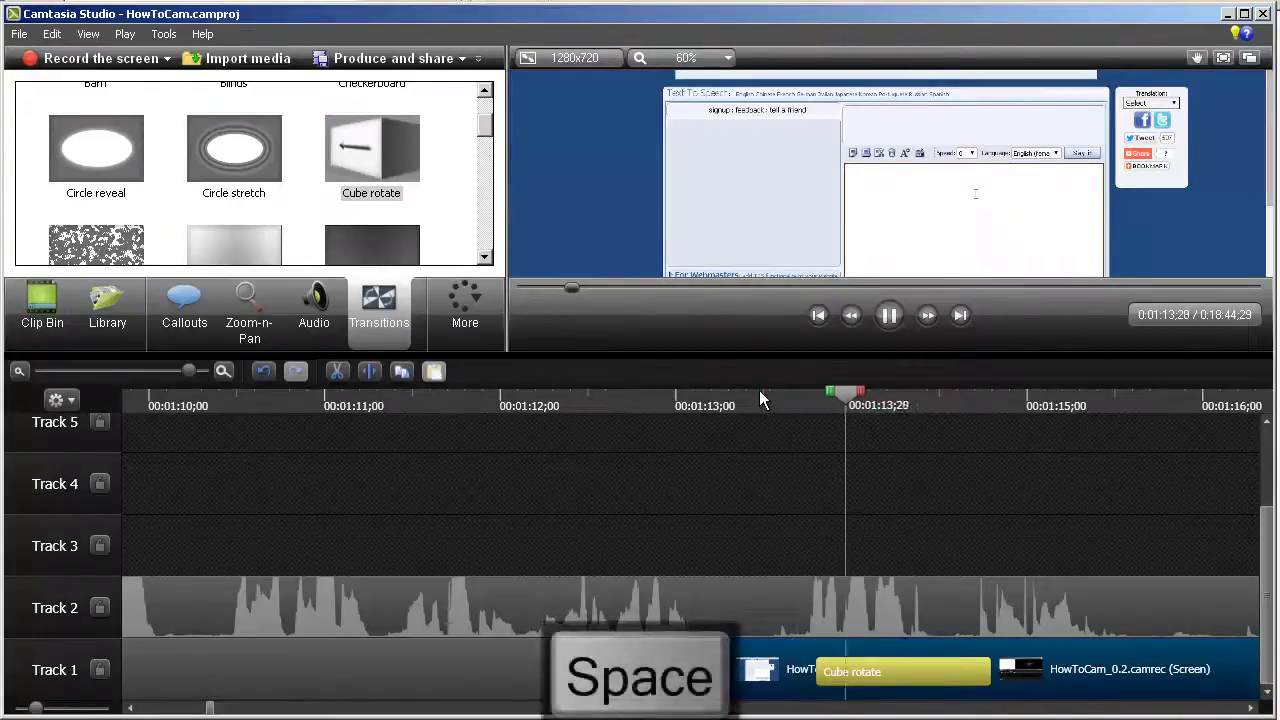
pyautogui.press('space')
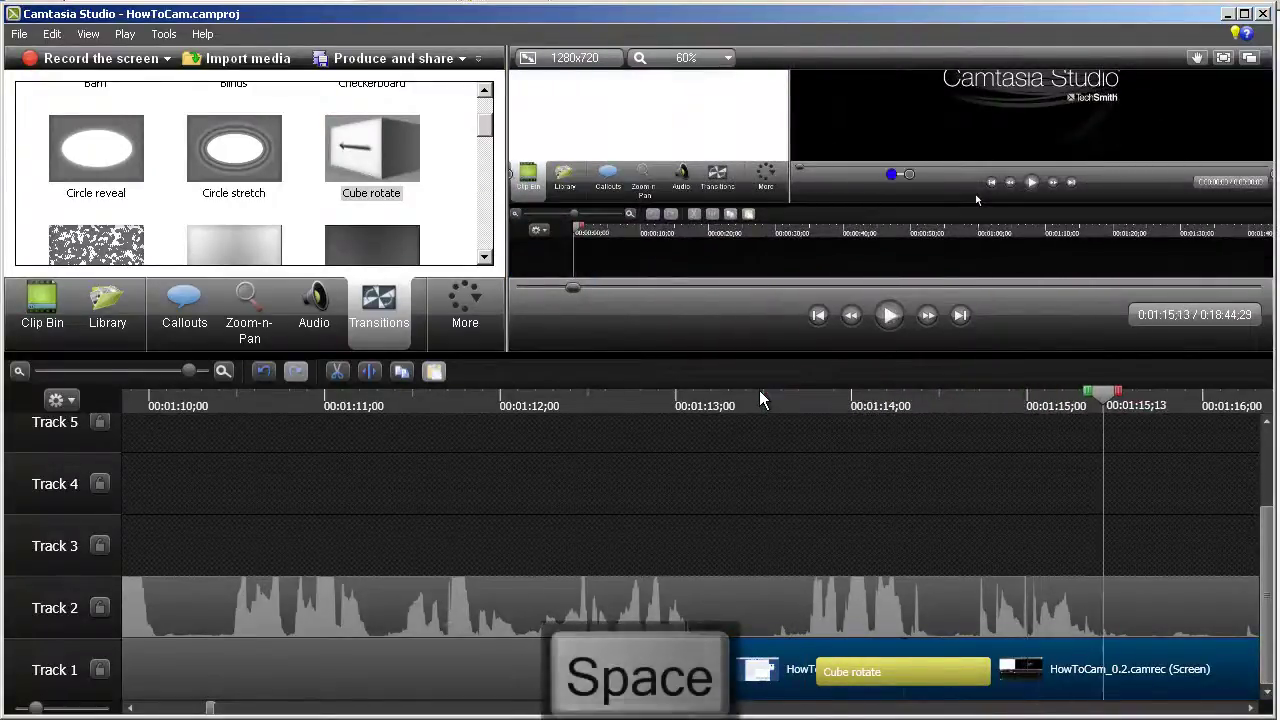